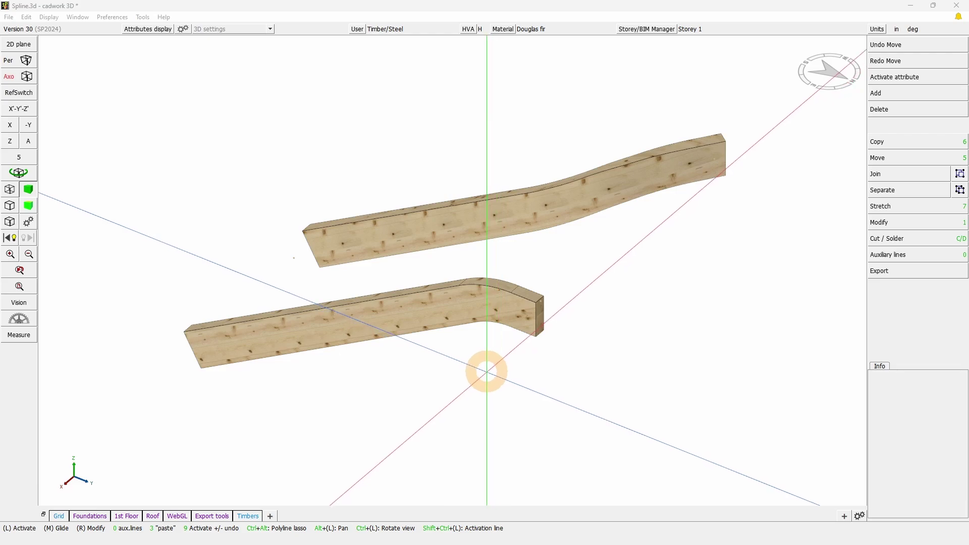
Show the hidden profile surfaces and guide lines below the two curved timber beams.
left_click(26, 176)
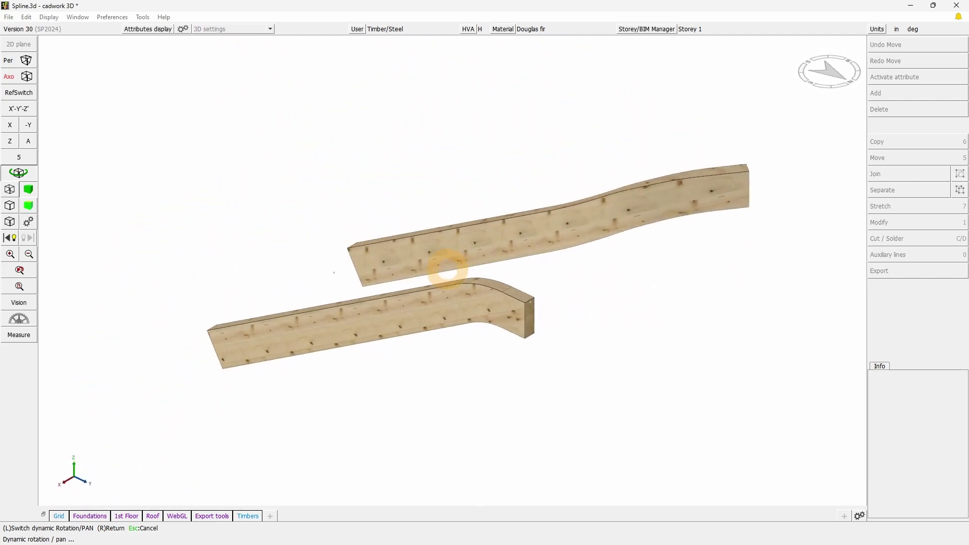
right_click(453, 271)
left_click(581, 338)
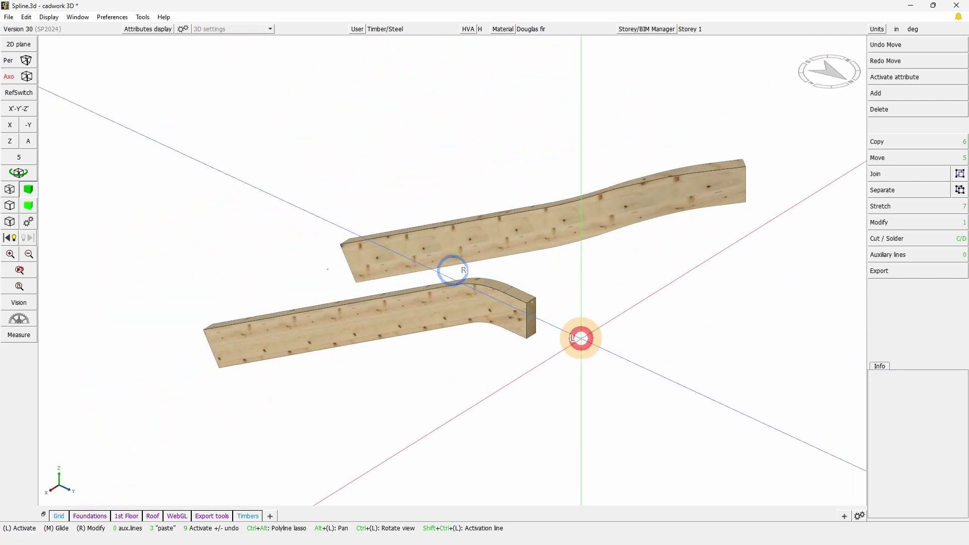
type("J")
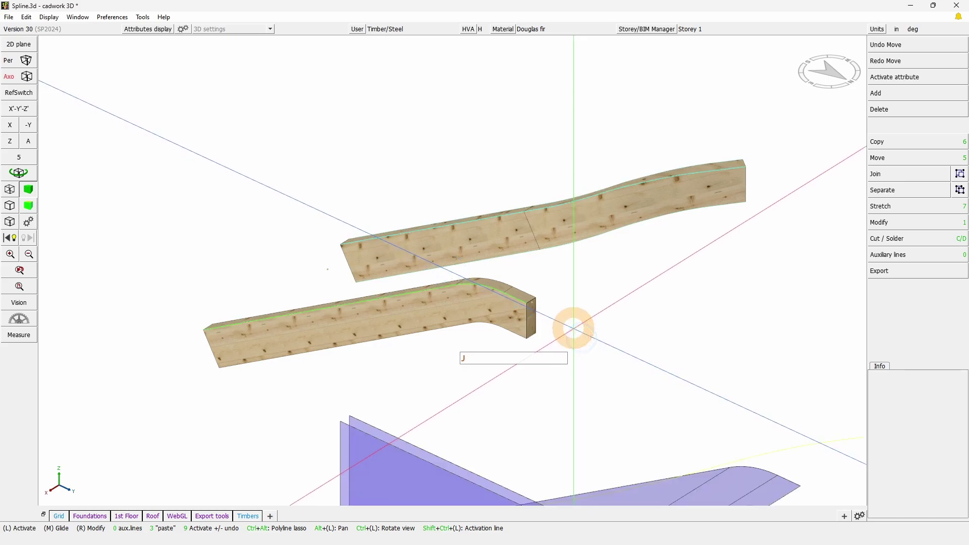
key("shift+a")
key("shift+a")
left_click(403, 292)
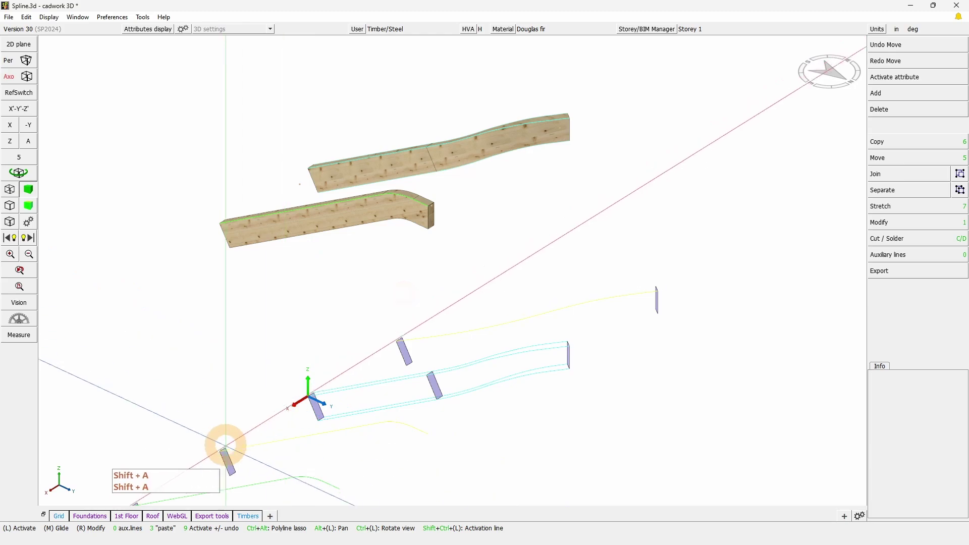
scroll(209, 427, "down", 2)
scroll(411, 325, "up", 3)
Examine the front profile surface and its green guide line alongside the finished curved beam they relate to.
left_click(430, 279)
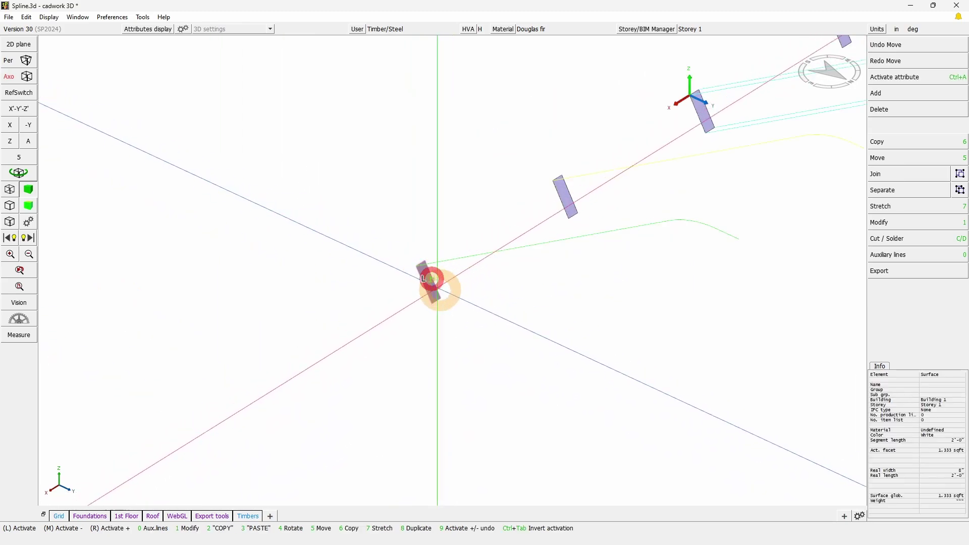
right_click(482, 254)
scroll(550, 268, "down", 2)
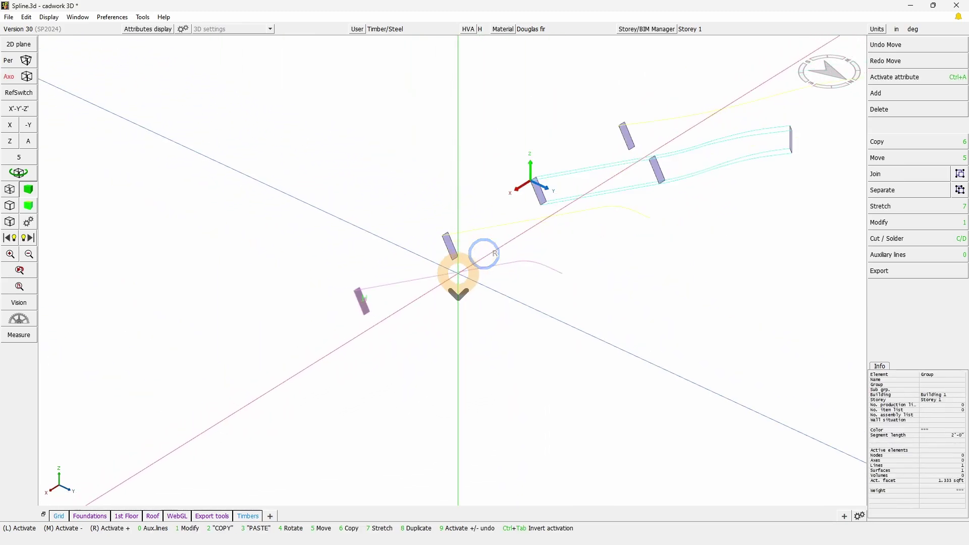
right_click(496, 329)
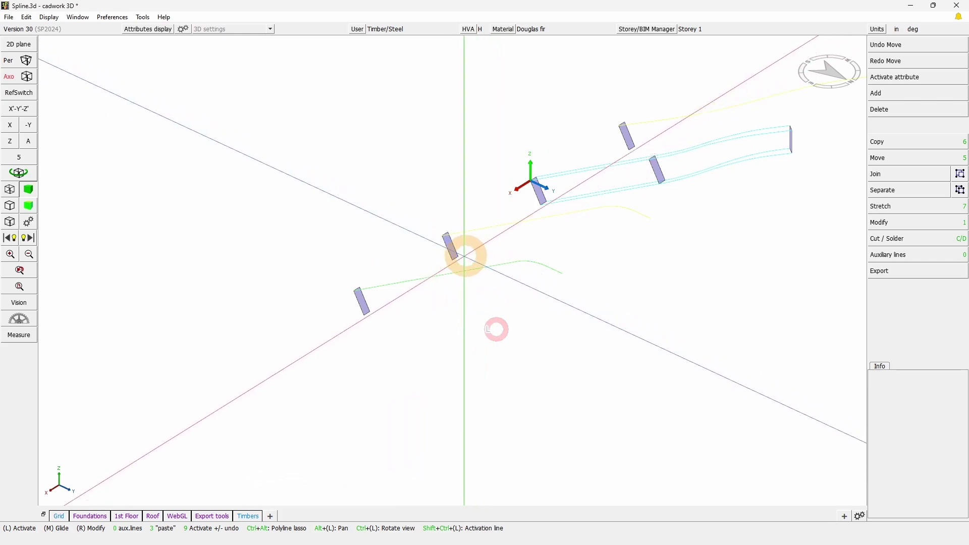
scroll(450, 210, "down", 2)
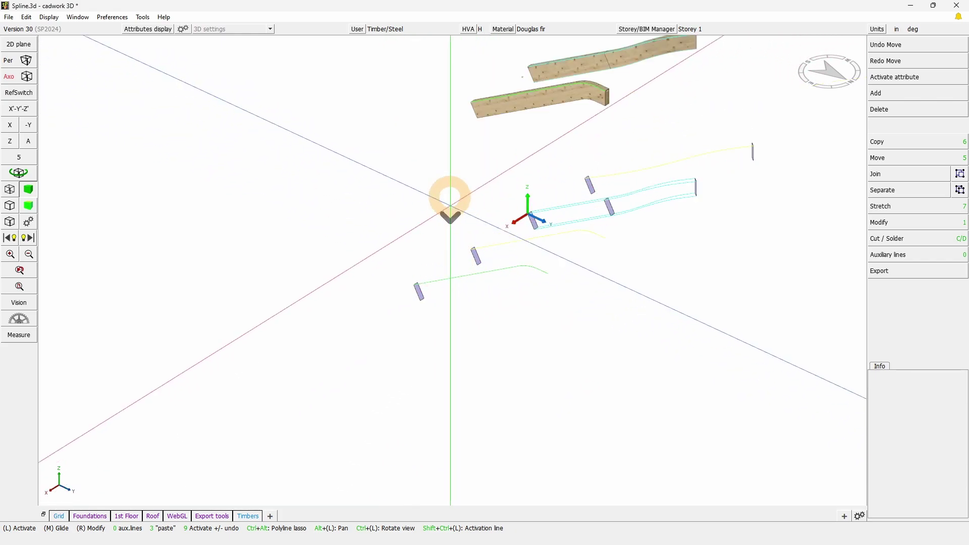
left_click(489, 108)
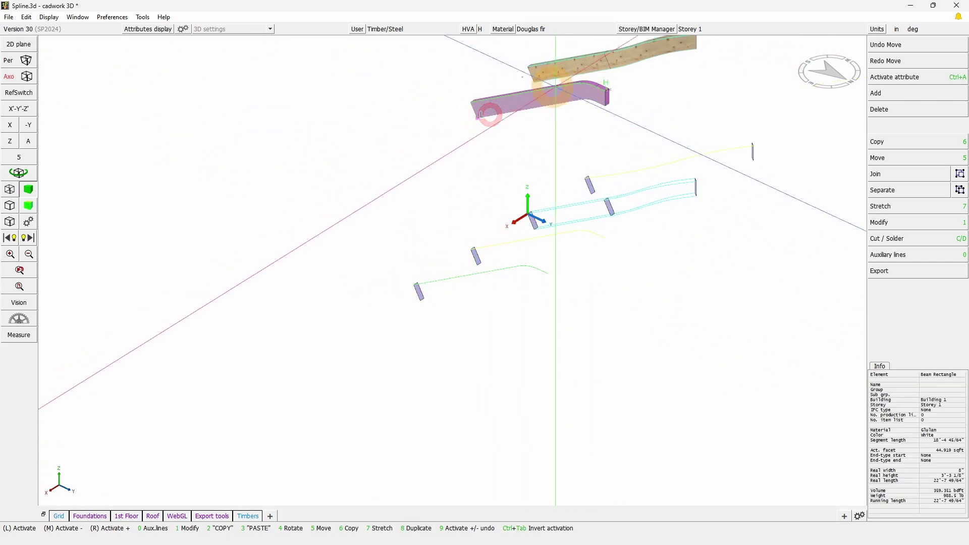
scroll(610, 114, "up", 2)
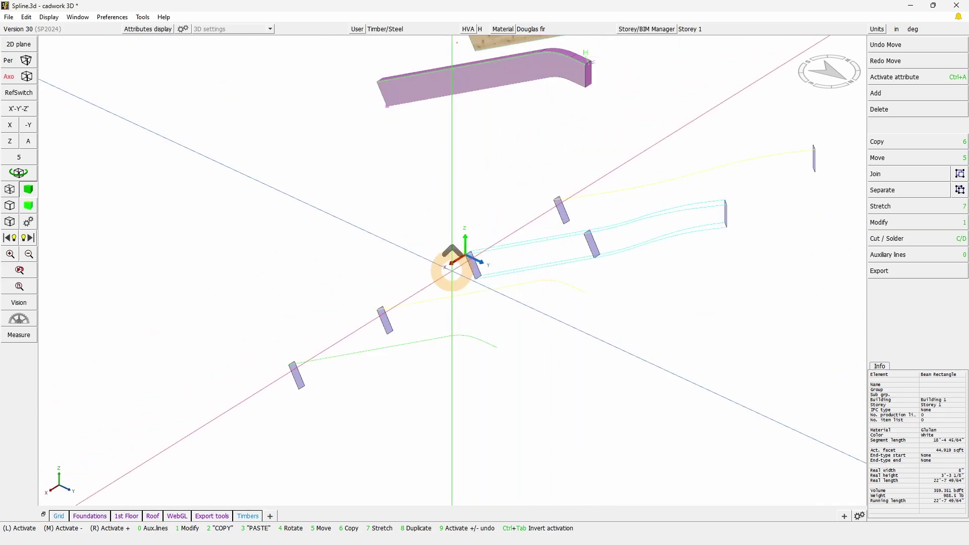
left_click(374, 348)
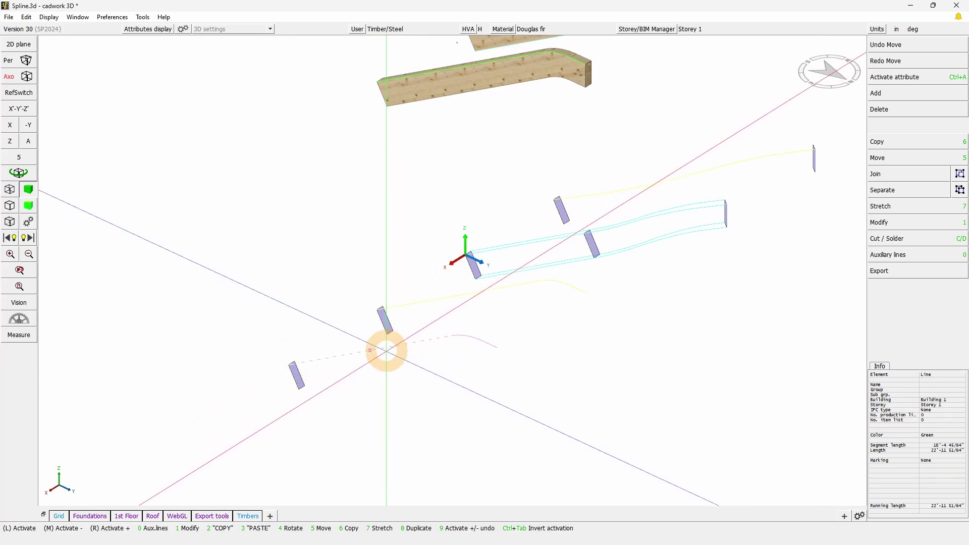
left_click(550, 386)
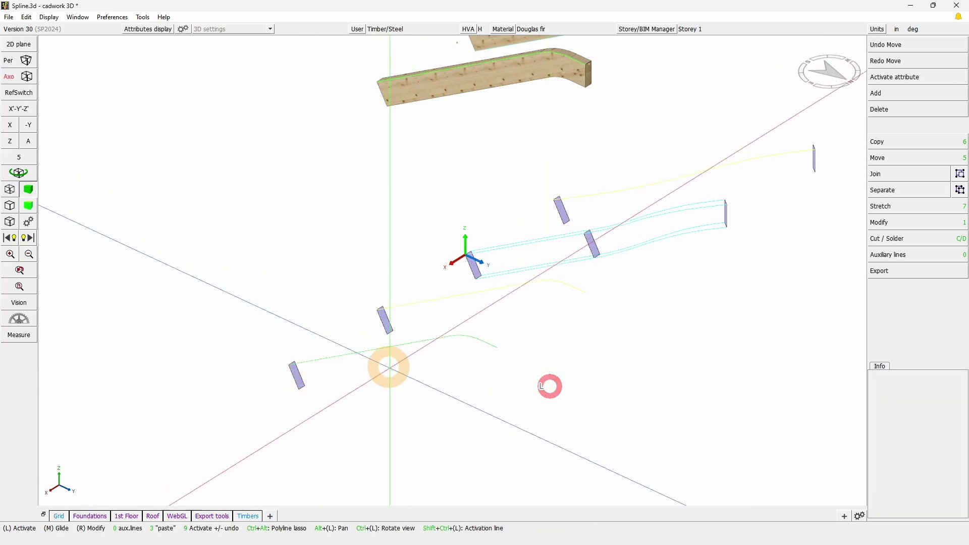
left_click(386, 348)
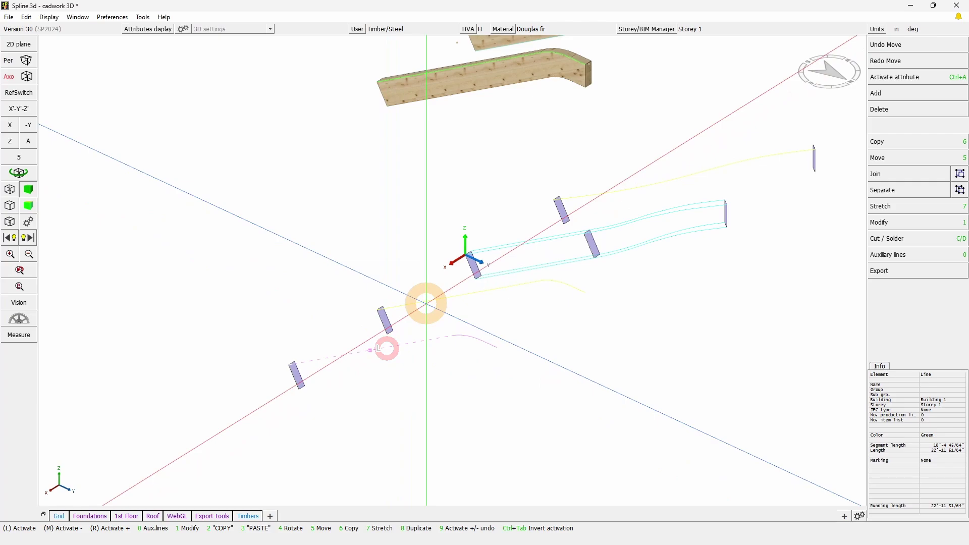
left_click(424, 325)
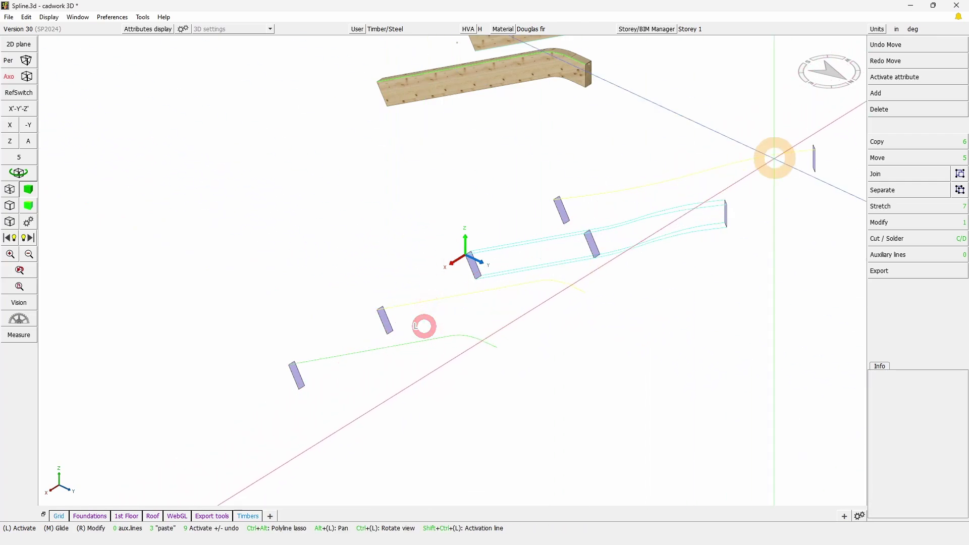
Examine the Line and Spline element types available for drawing a guide path.
left_click(881, 94)
left_click(889, 61)
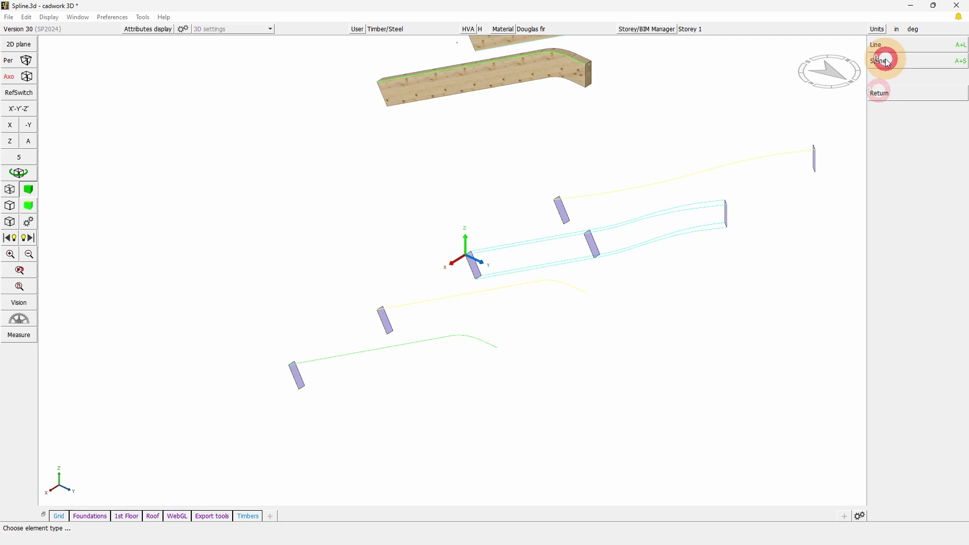
mouse_move(889, 64)
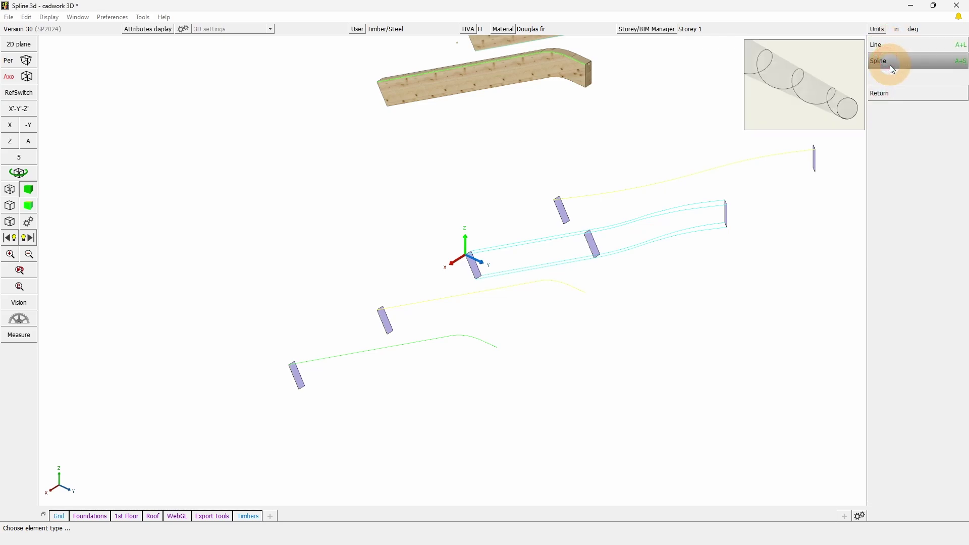
right_click(507, 376)
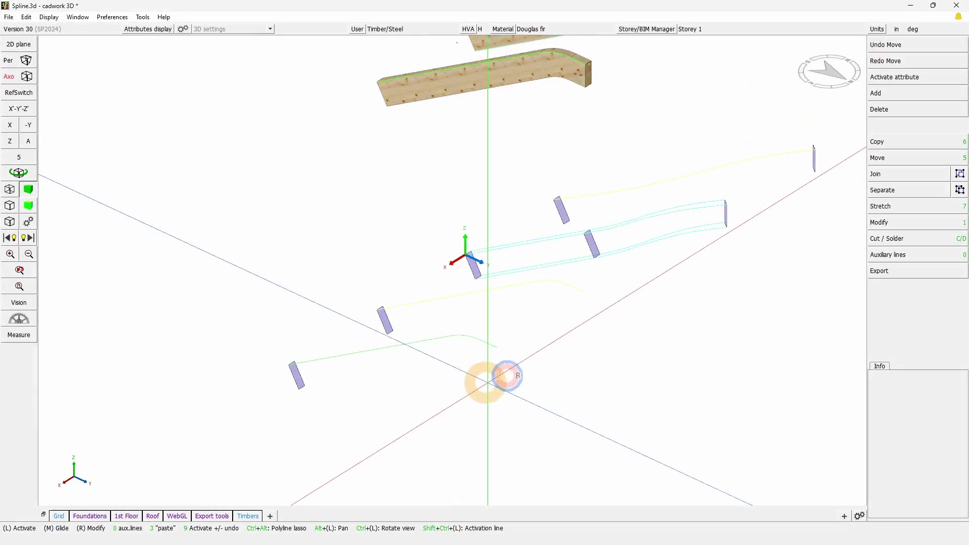
Delete the green guide line attached to the front profile surface.
left_click(423, 341)
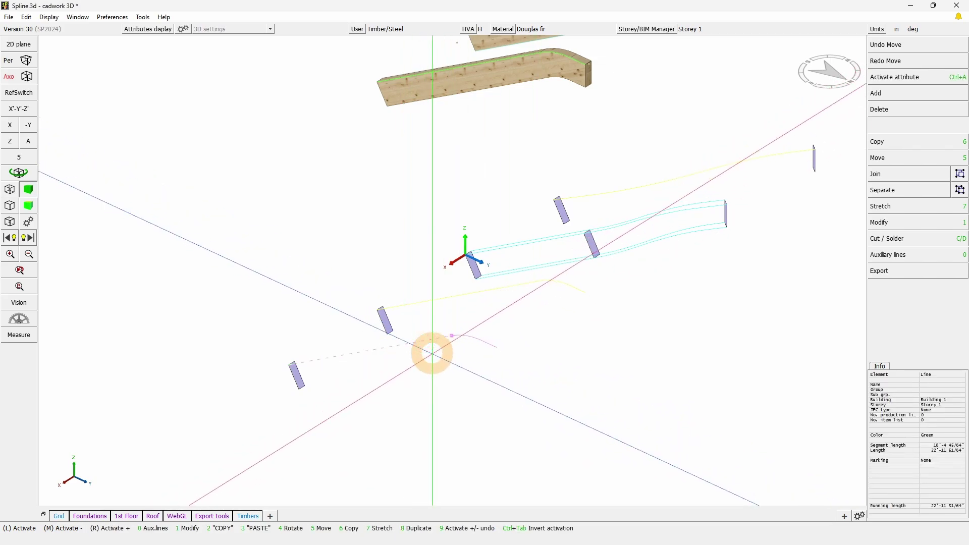
left_click(460, 334)
left_click(437, 360)
left_click(431, 337)
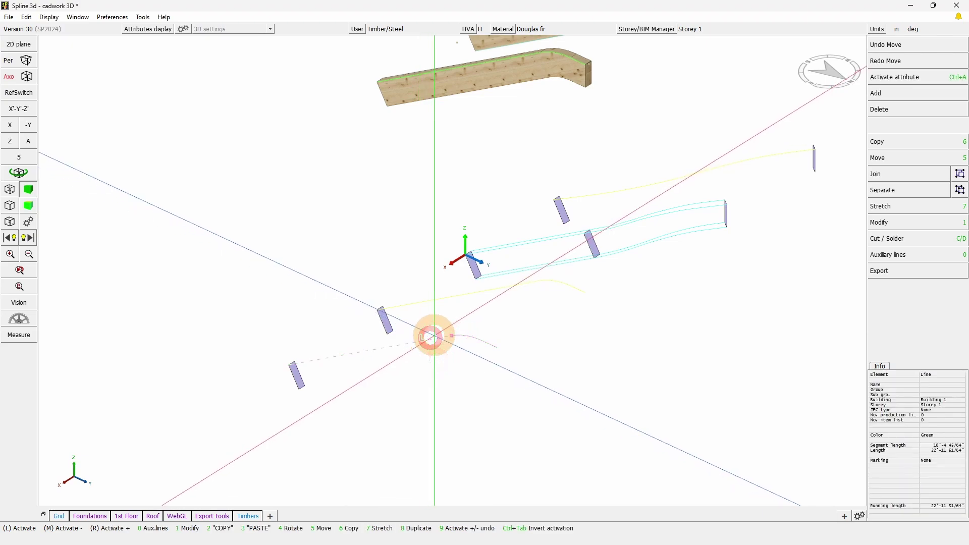
key("Delete")
Set a 2D working plane perpendicular to X through the upper corner of the front profile surface.
key("alt+x")
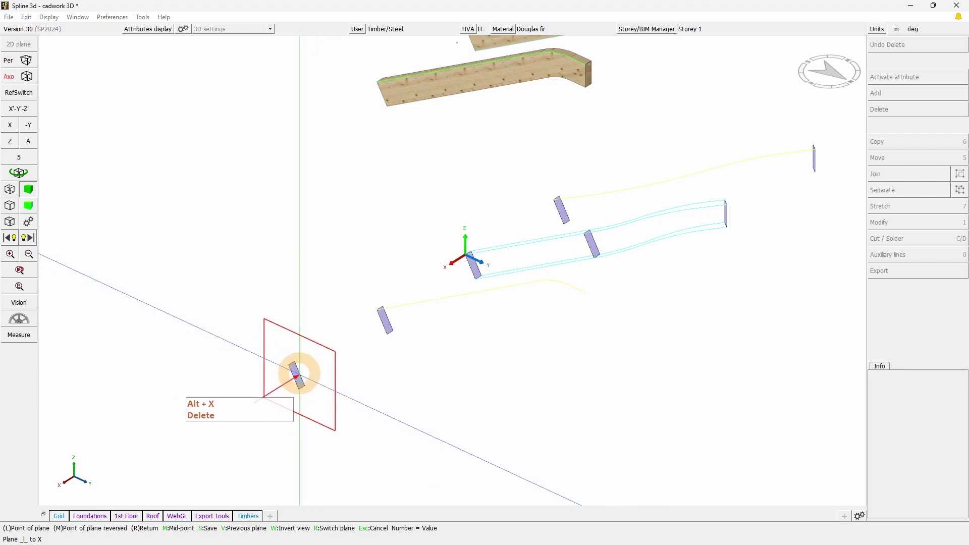
scroll(300, 368, "up", 3)
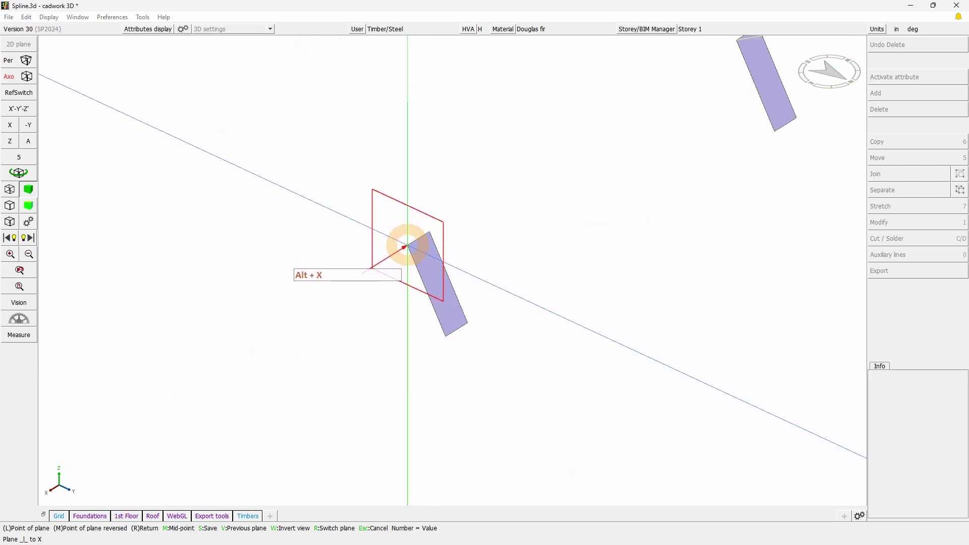
left_click(407, 247)
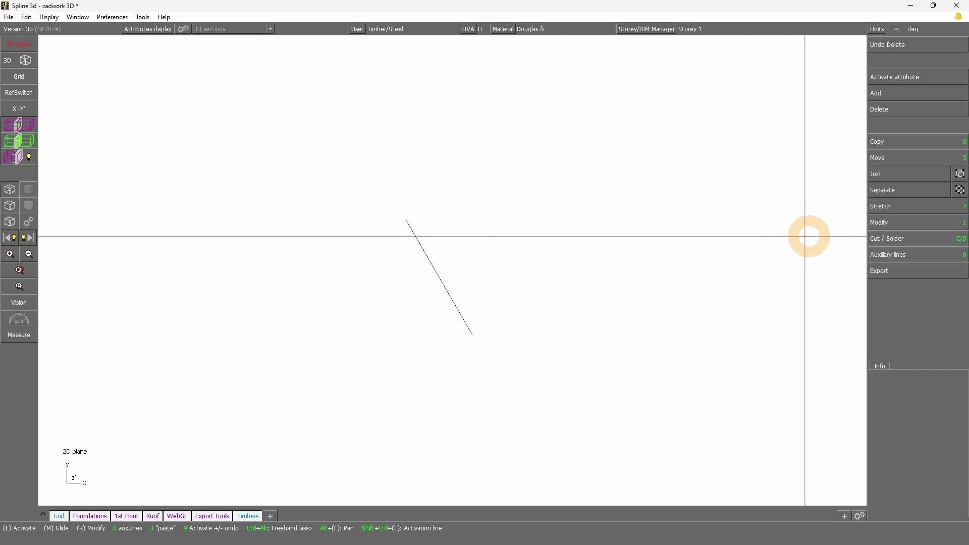
Add an auxiliary line perpendicular to the profile through the profile's upper end.
left_click(902, 255)
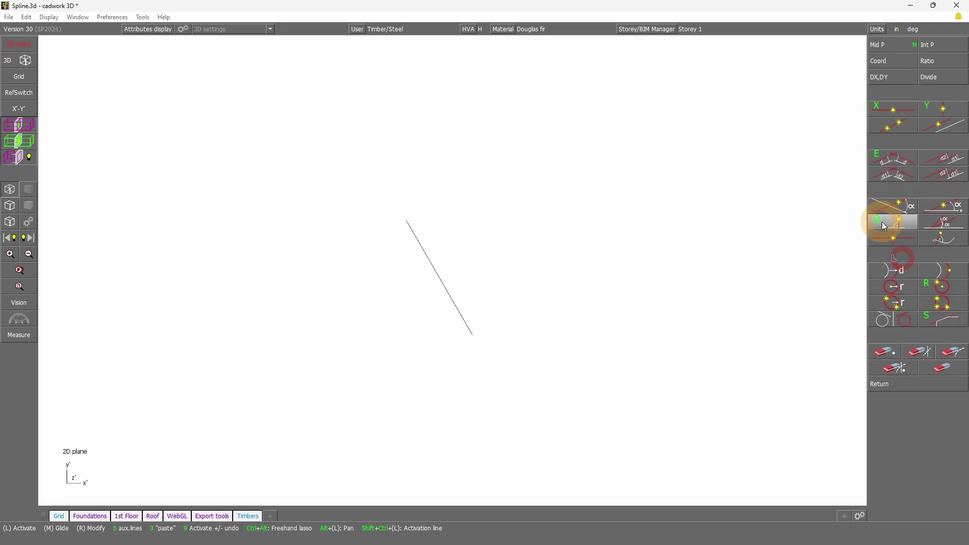
left_click(890, 228)
left_click(419, 250)
left_click(406, 218)
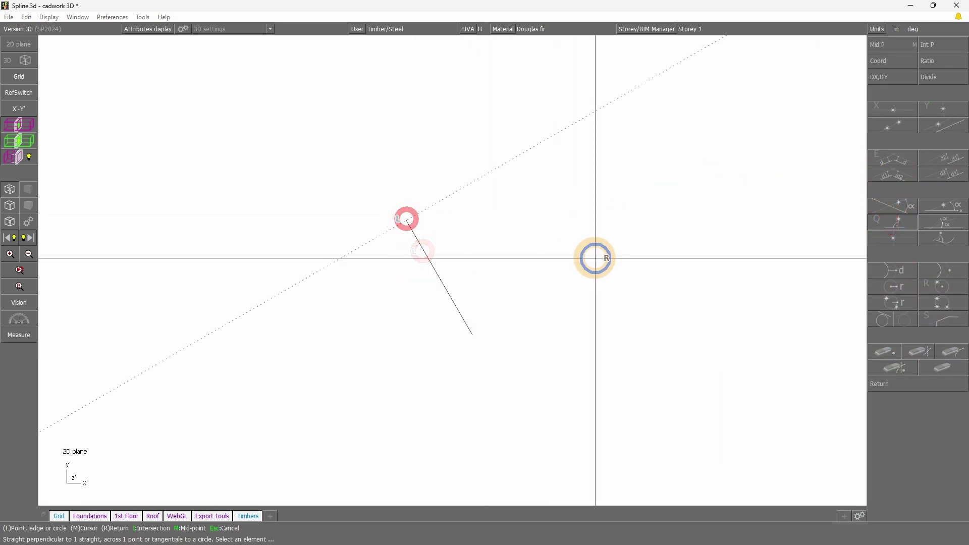
right_click(596, 258)
right_click(503, 256)
Examine the profile surface's properties in the 2D plane.
scroll(404, 281, "down", 5)
mouse_move(385, 235)
left_mouse_down()
mouse_move(489, 335)
mouse_move(472, 333)
left_mouse_up()
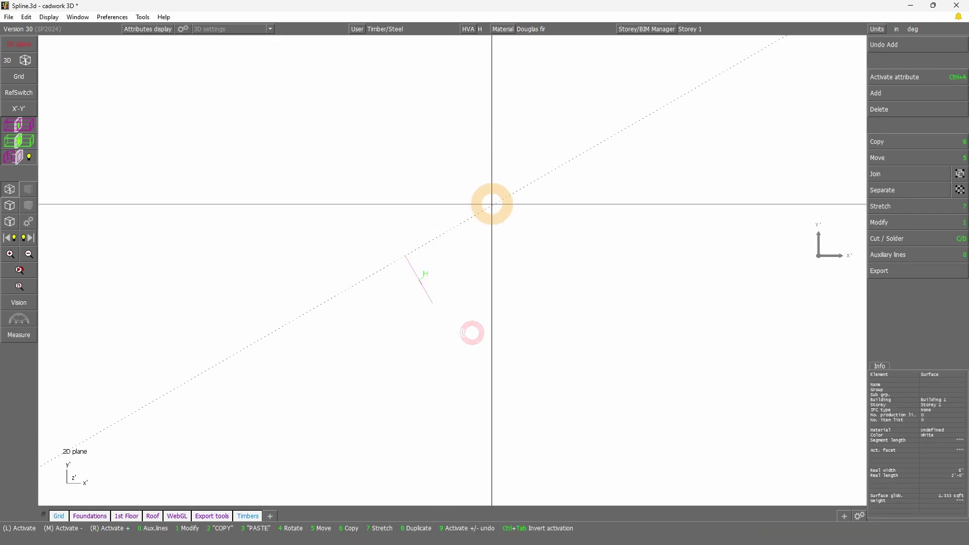
left_click(487, 266)
mouse_move(394, 253)
left_mouse_down()
mouse_move(448, 331)
mouse_move(445, 318)
left_mouse_up()
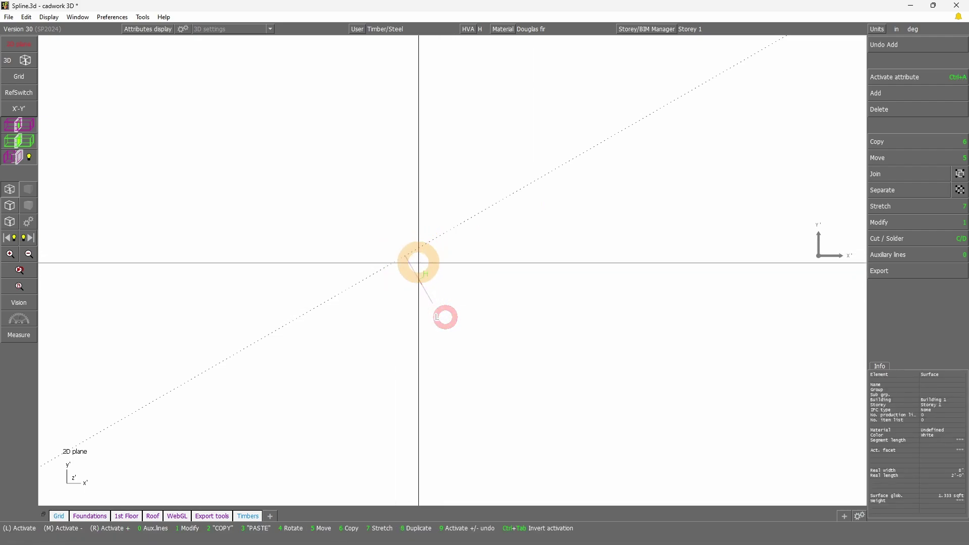
left_click_drag(427, 213, 456, 327)
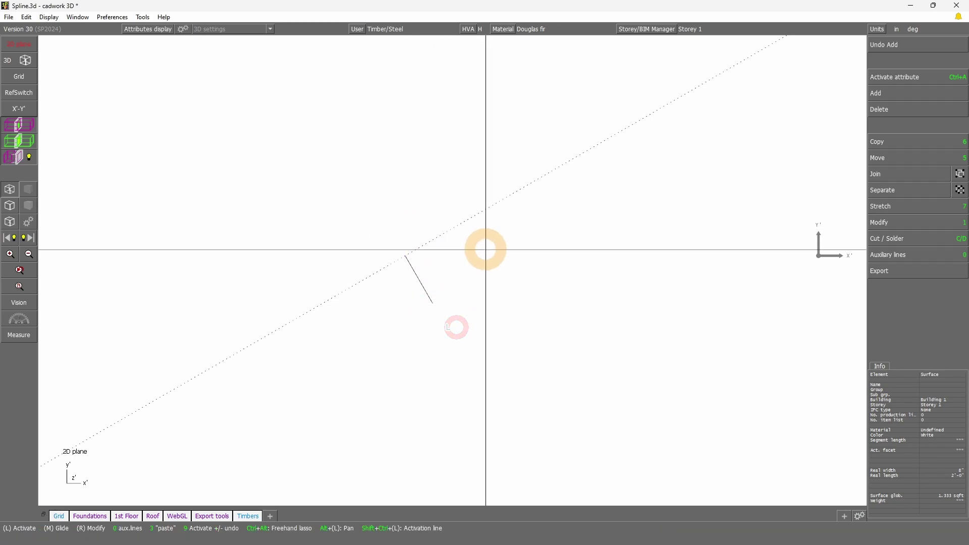
left_click(425, 281)
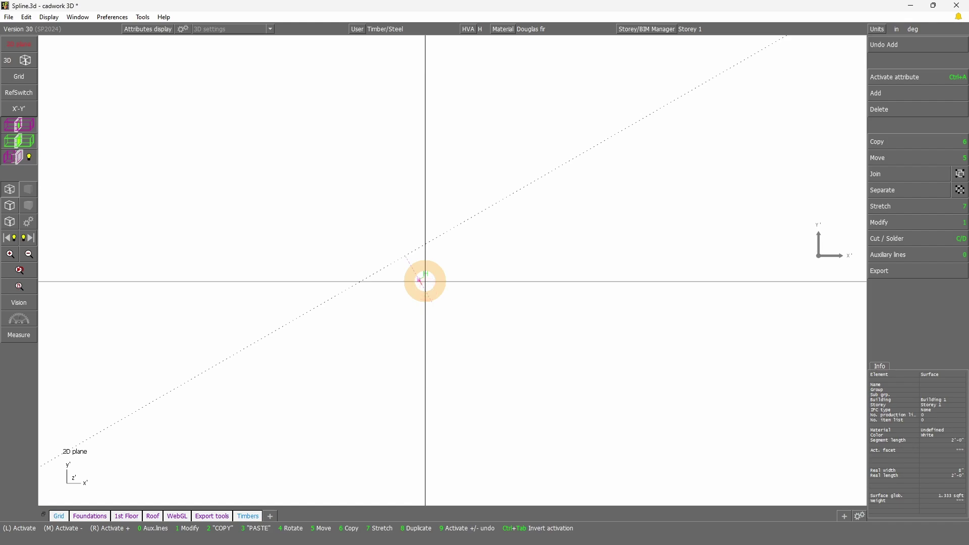
left_click(386, 190)
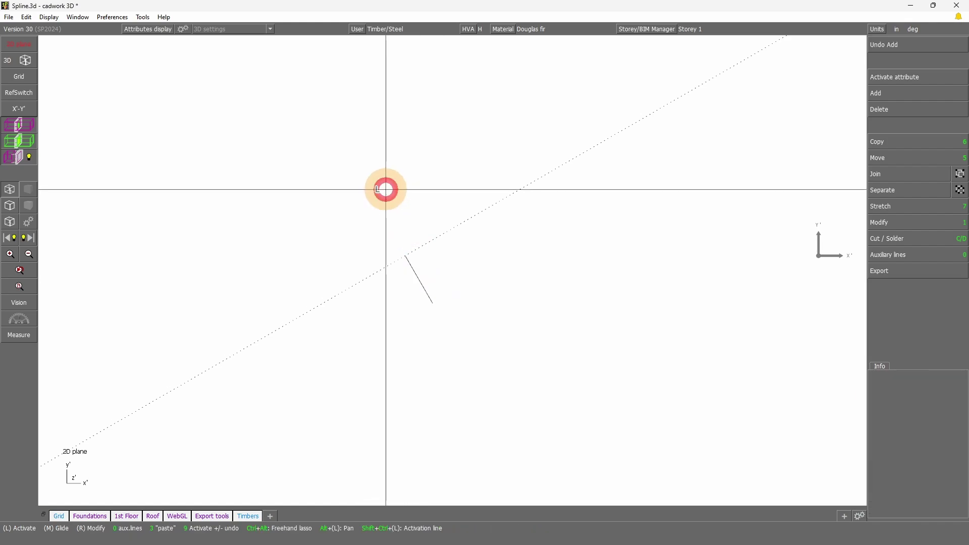
Examine the beam types that can be added, such as Square, Rectangular and Circular.
left_click(880, 94)
left_click(886, 126)
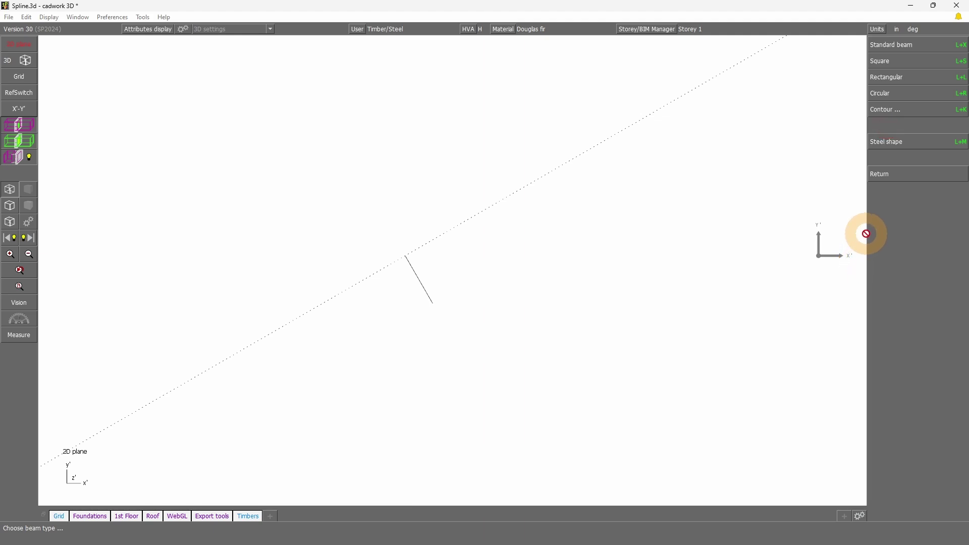
right_click(539, 300)
Add an auxiliary line parallel to the profile at an offset of 20'-0".
scroll(382, 281, "down", 4)
scroll(465, 227, "up", 2)
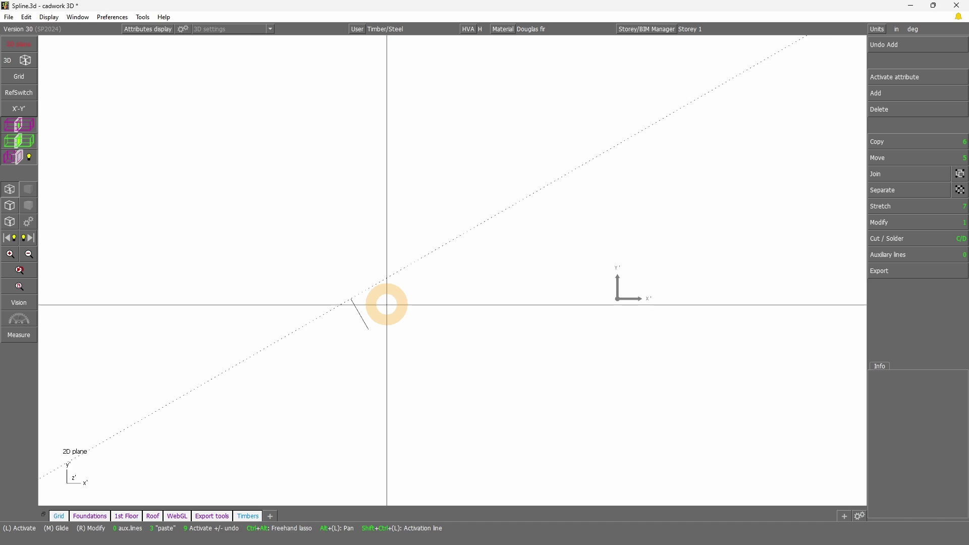
key("0")
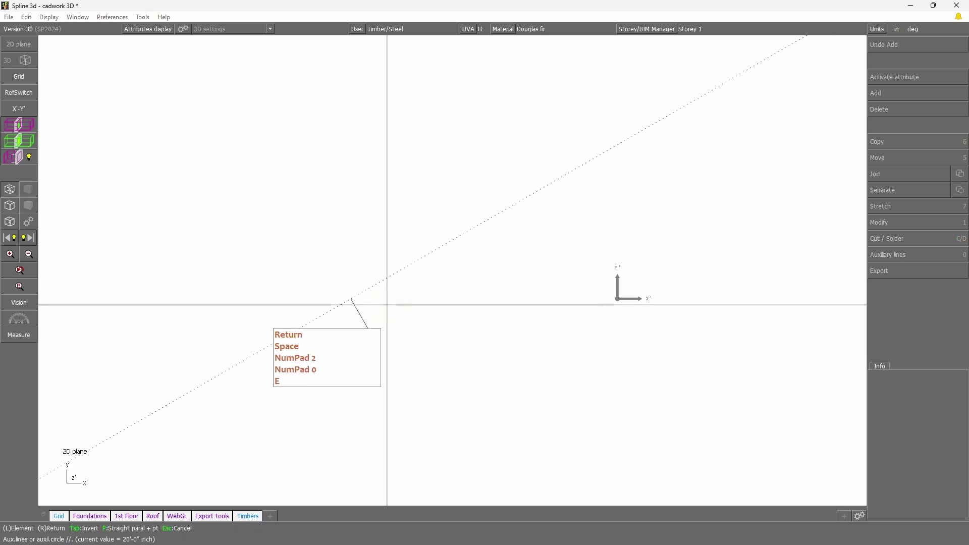
left_click(367, 313)
right_click(368, 313)
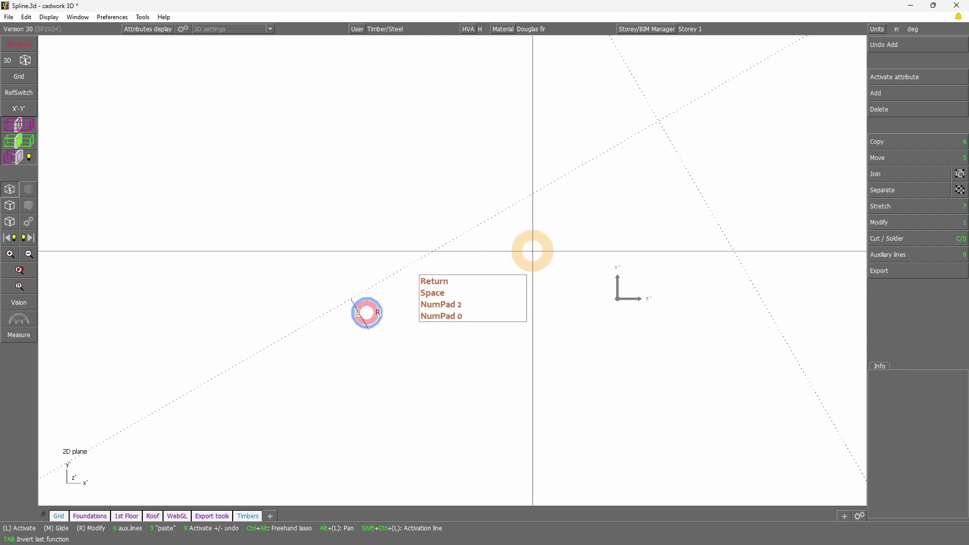
Add a vertical auxiliary line through the intersection of the sloped auxiliary line and the line parallel to the profile.
key("0")
left_click(659, 122)
key("y")
right_click(724, 149)
Add an auxiliary line parallel to the vertical one at an offset of 6'-0", on the side away from the profile.
key("0")
key("e")
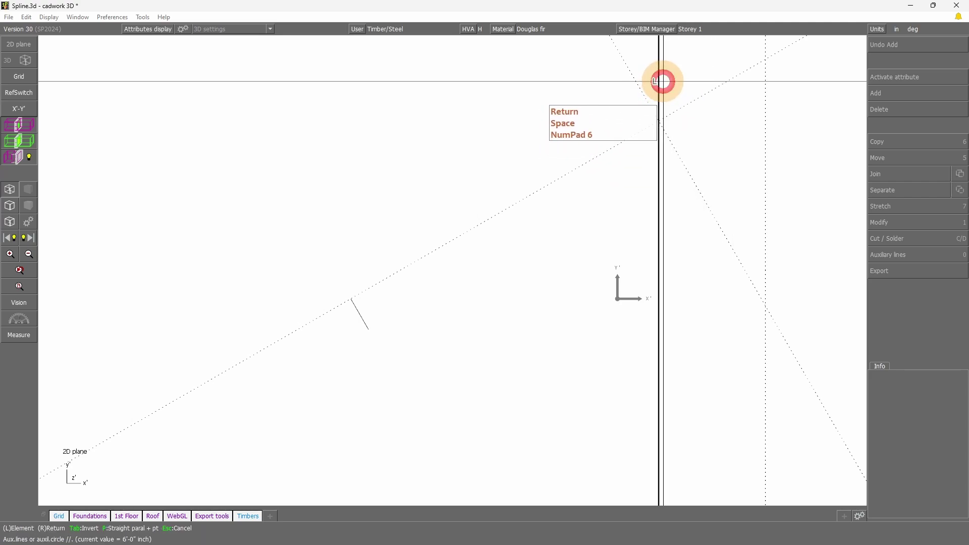
left_click(663, 81)
right_click(733, 162)
Add a horizontal auxiliary line through the intersection of the sloped and vertical auxiliary lines.
key("x")
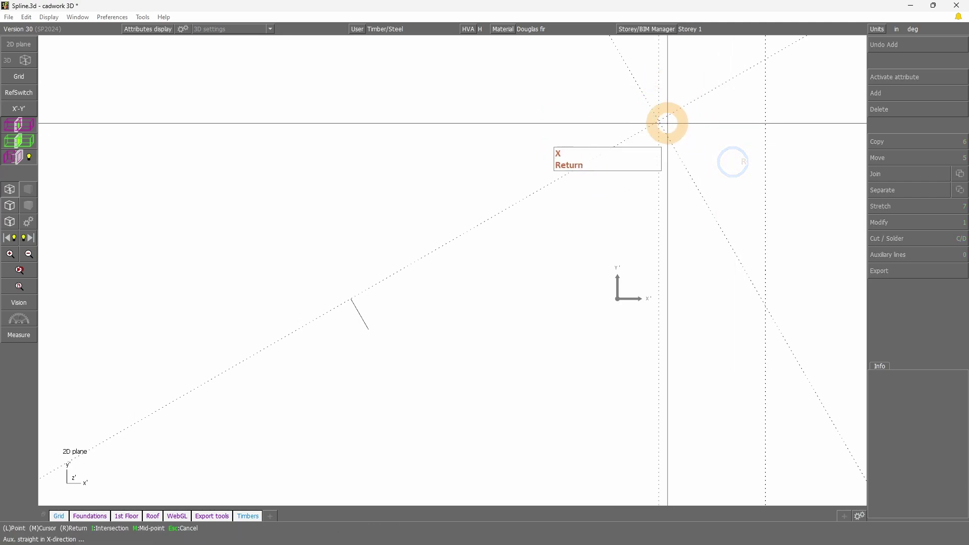
left_click(660, 119)
right_click(726, 161)
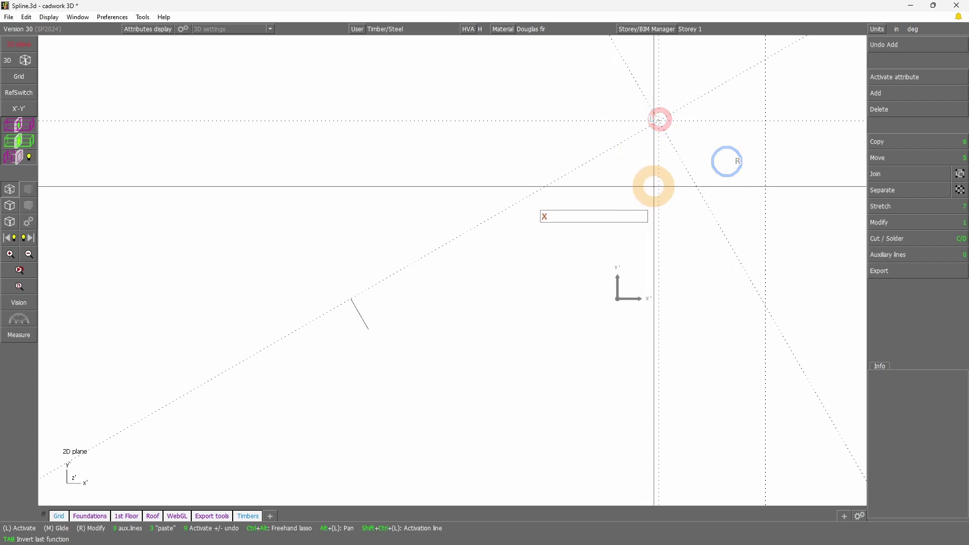
Add an auxiliary circle with a radius of 6'-0" through two elements, tangent to the rising sloped line and the horizontal line.
left_click(901, 254)
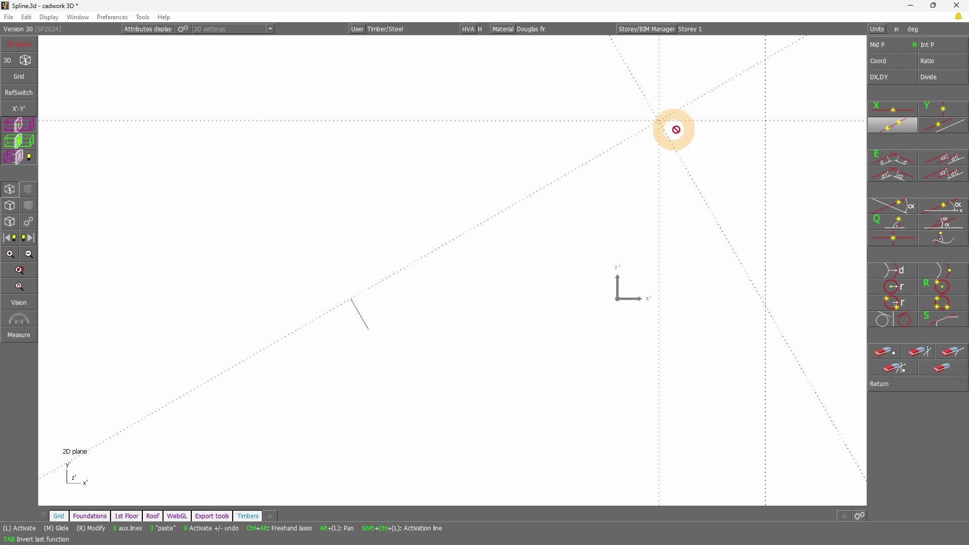
left_click(900, 307)
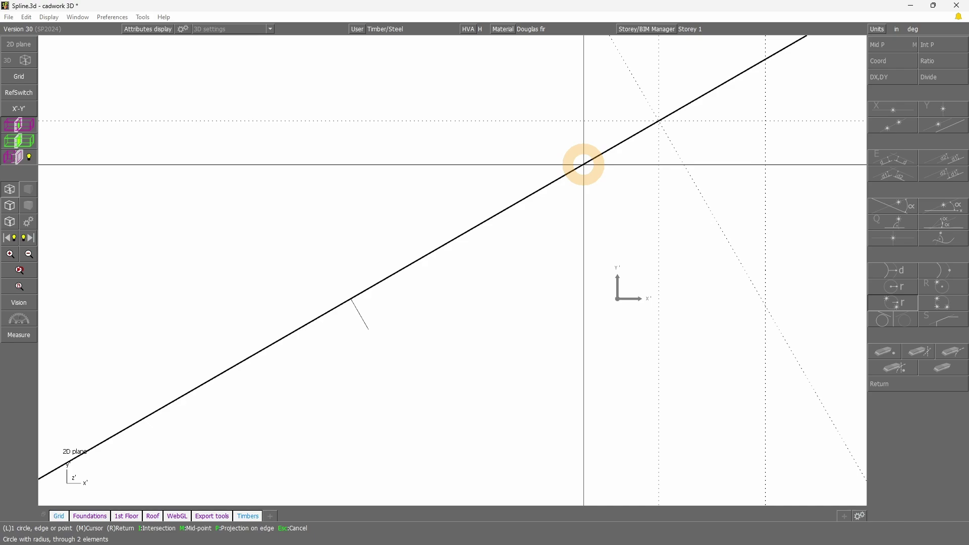
left_click(584, 164)
left_click(726, 122)
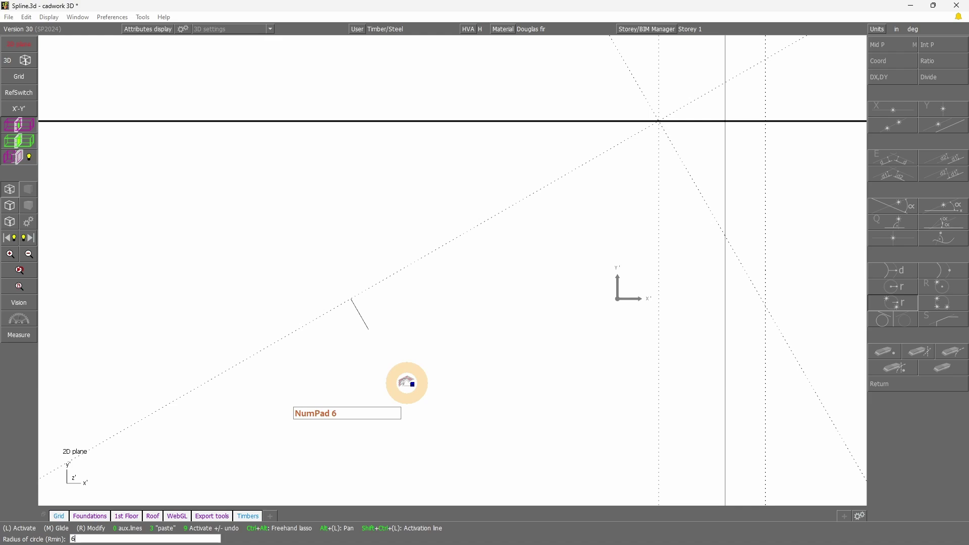
type("6")
key("Return")
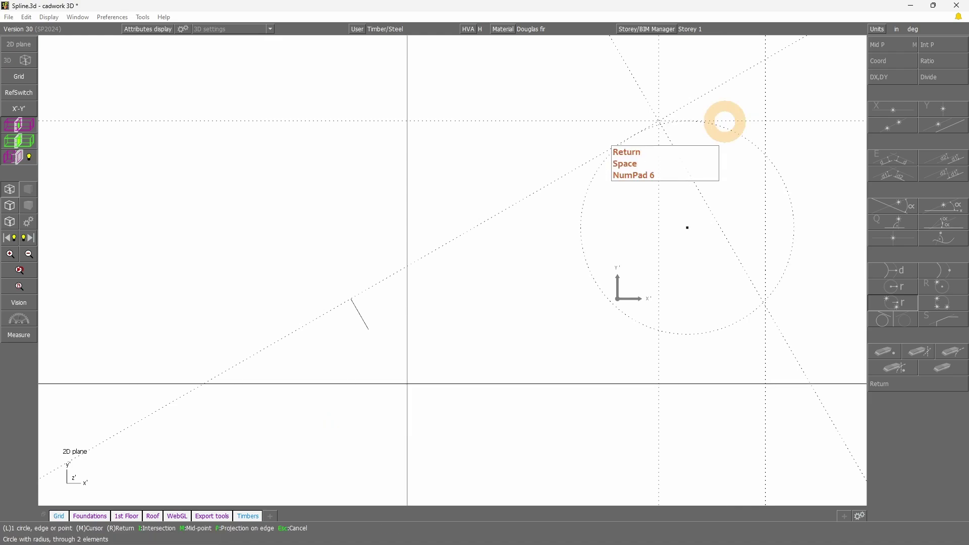
right_click(556, 322)
right_click(559, 338)
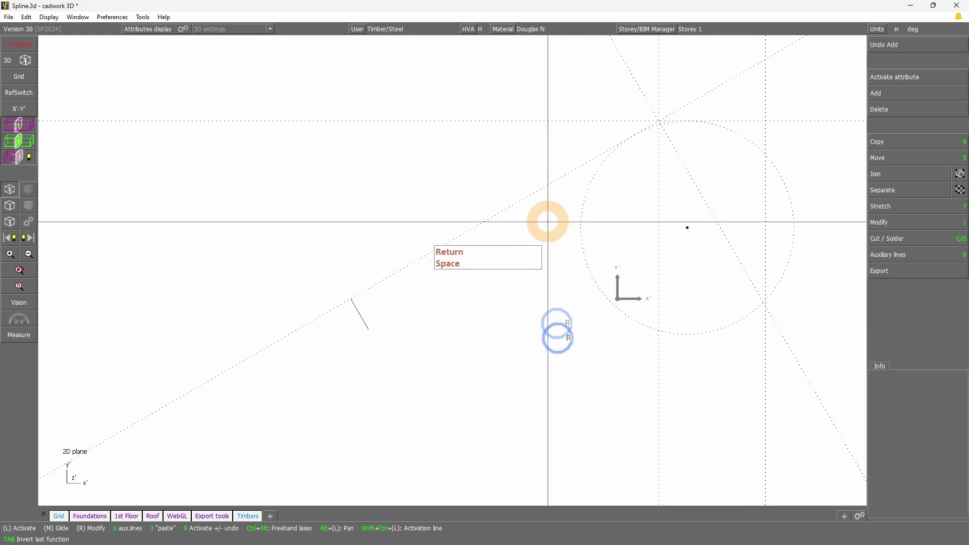
Delete the auxiliary line parallel to the profile and the vertical auxiliary line through the same intersection.
left_click(905, 256)
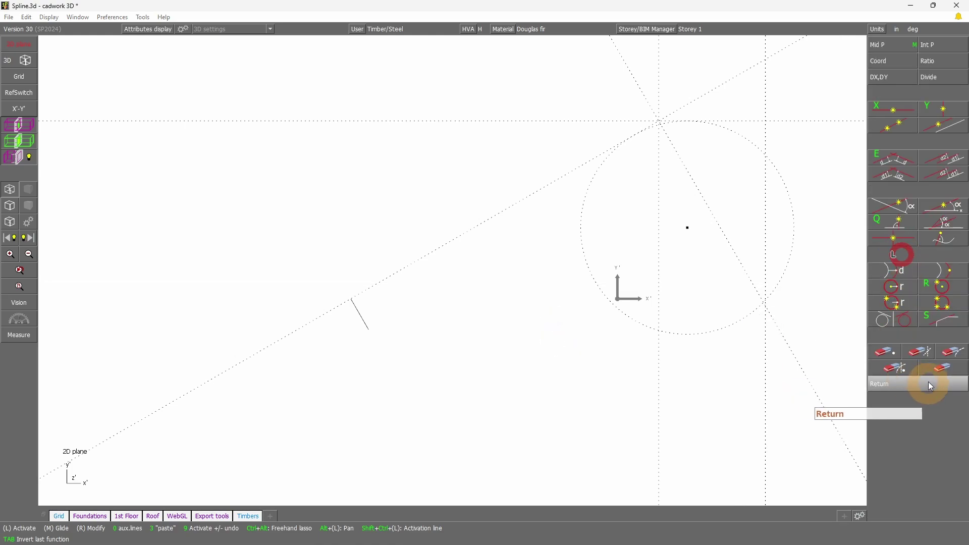
left_click(919, 352)
left_click(677, 150)
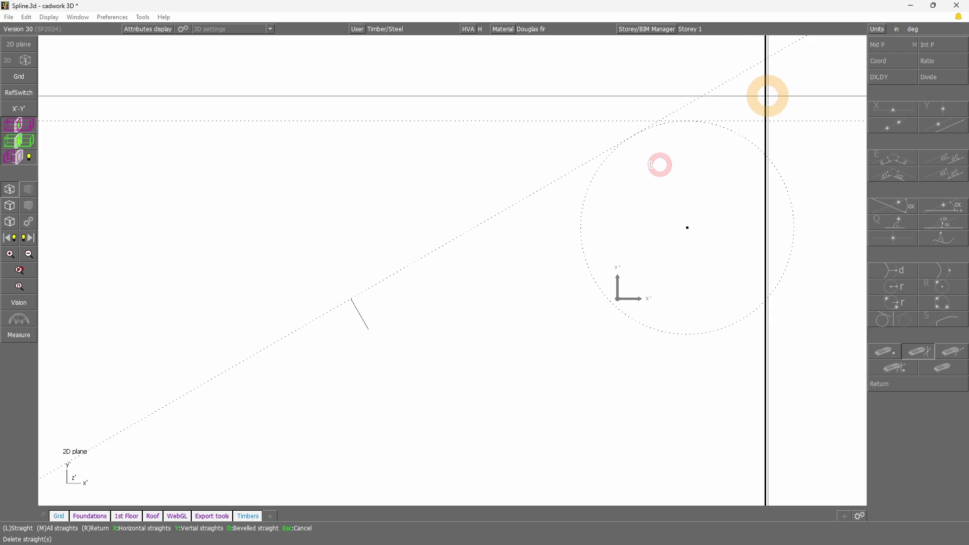
right_click(814, 295)
right_click(743, 402)
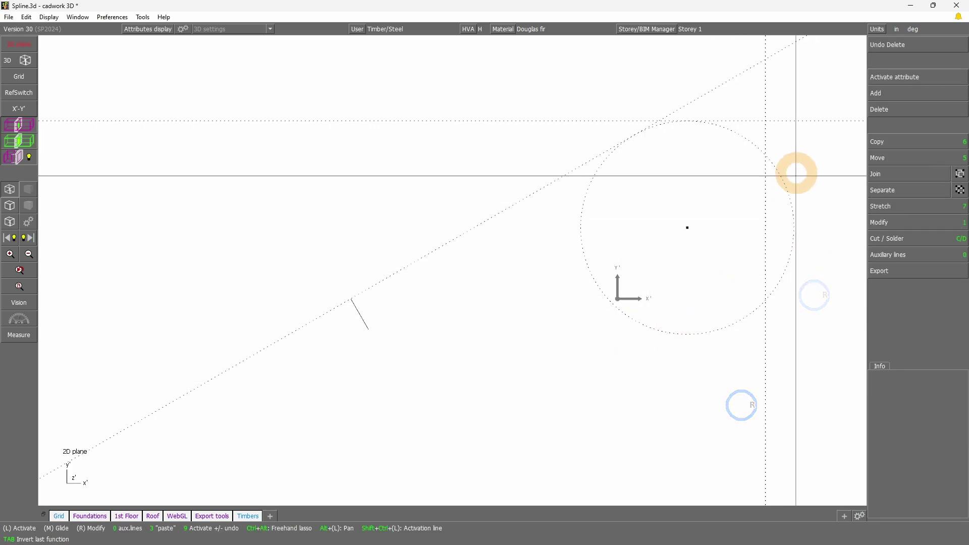
Start a green line at the profile's upper end and run it along the sloped auxiliary line to the circle's tangent point.
left_click(888, 96)
left_click(889, 76)
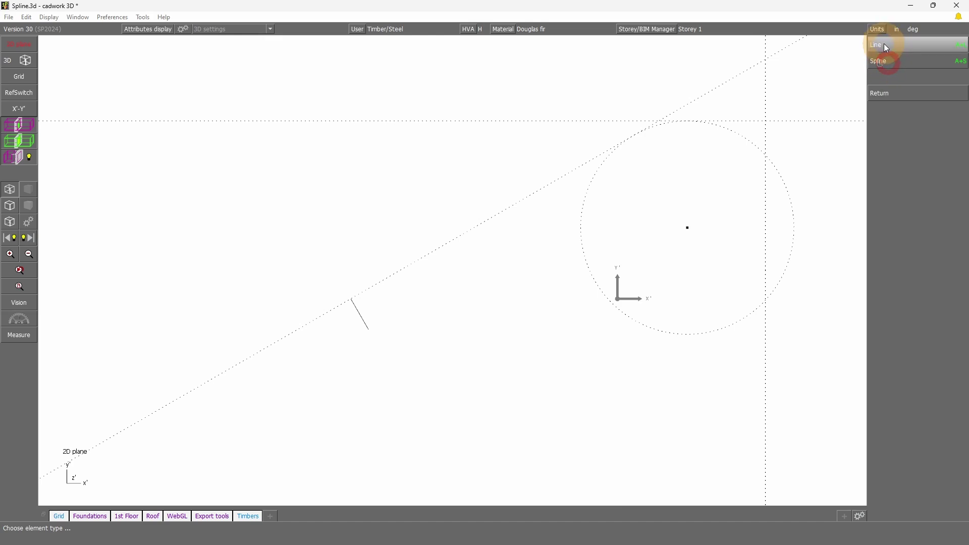
left_click(906, 45)
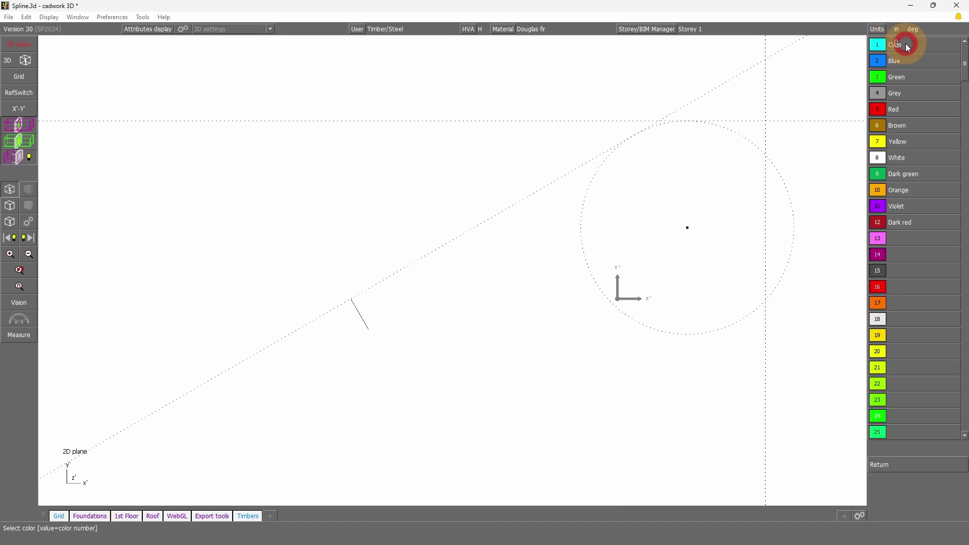
left_click(897, 81)
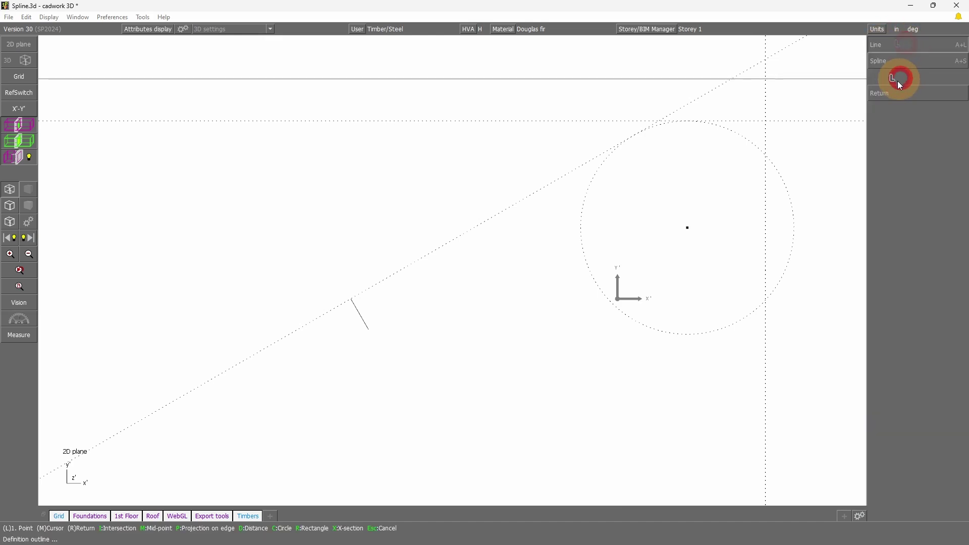
left_click(351, 300)
scroll(634, 153, "up", 2)
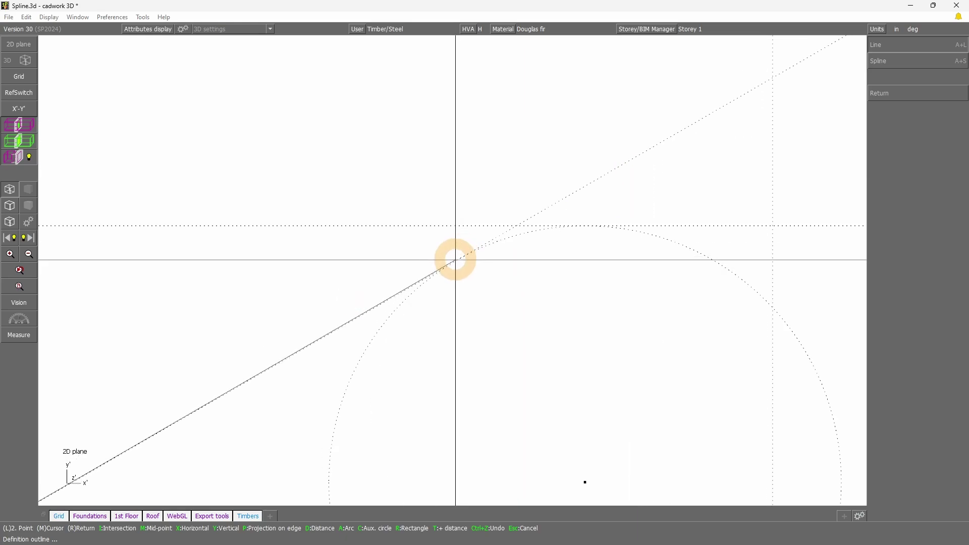
left_click(458, 260)
Continue the green line along the auxiliary circle to its highest point and horizontally to the remaining vertical auxiliary line, and return to 3D.
scroll(453, 262, "up", 2)
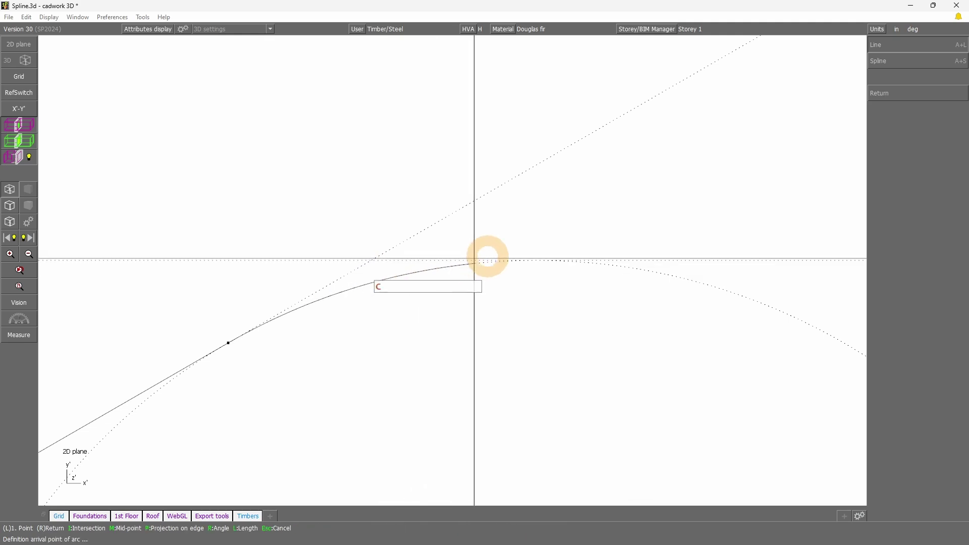
scroll(664, 362, "down", 2)
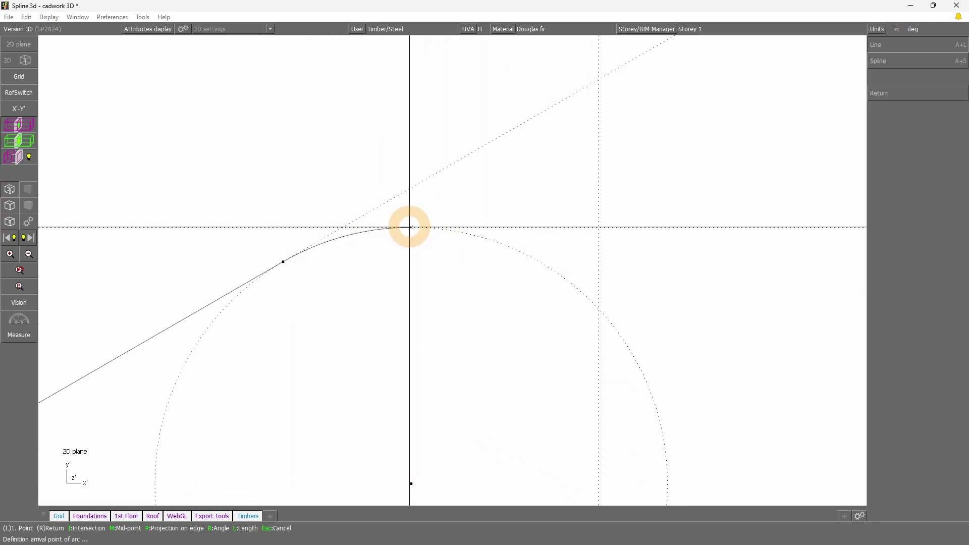
left_click(410, 227)
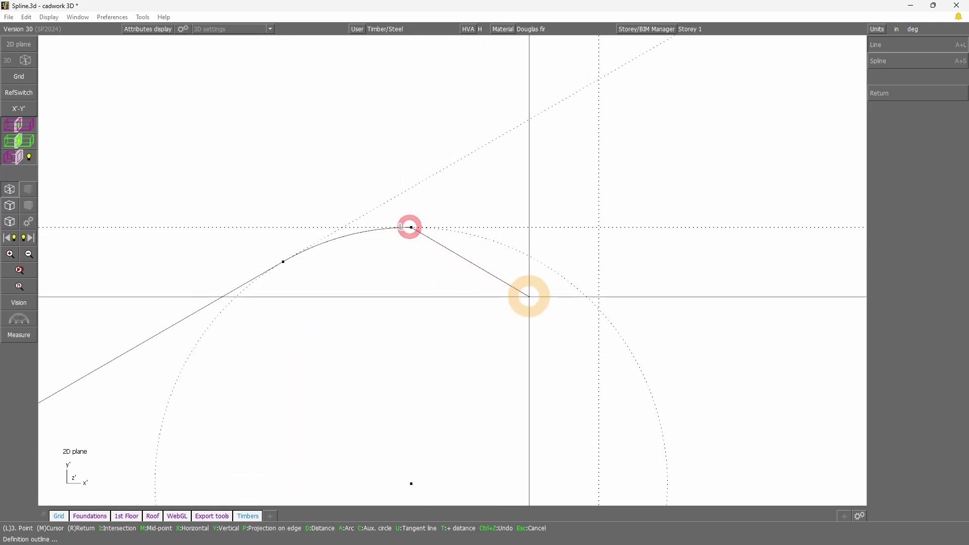
left_click(598, 226)
right_click(722, 297)
right_click(661, 328)
right_click(635, 296)
left_click(27, 63)
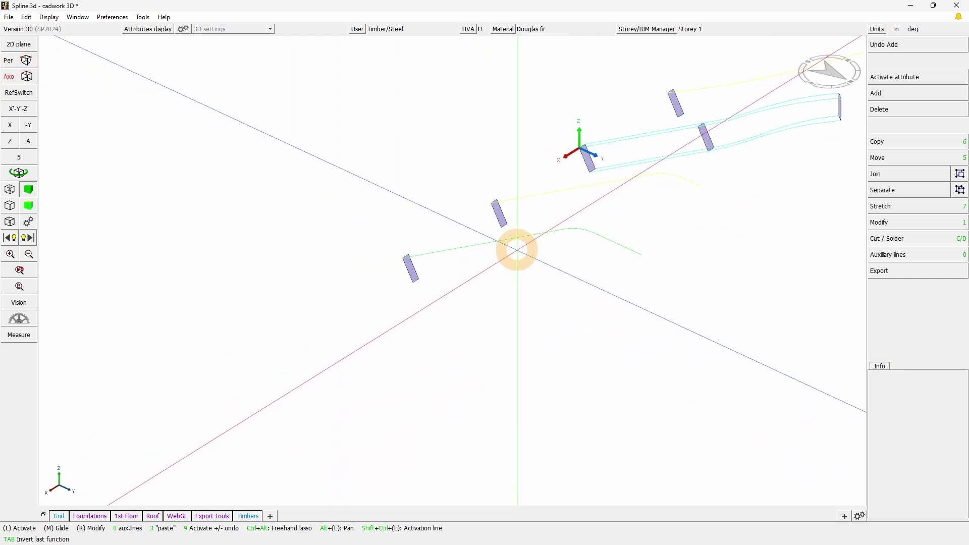
Convert the profile surface at the green line's start into a beam extruded along that line, and deselect the beam.
scroll(521, 249, "up", 2)
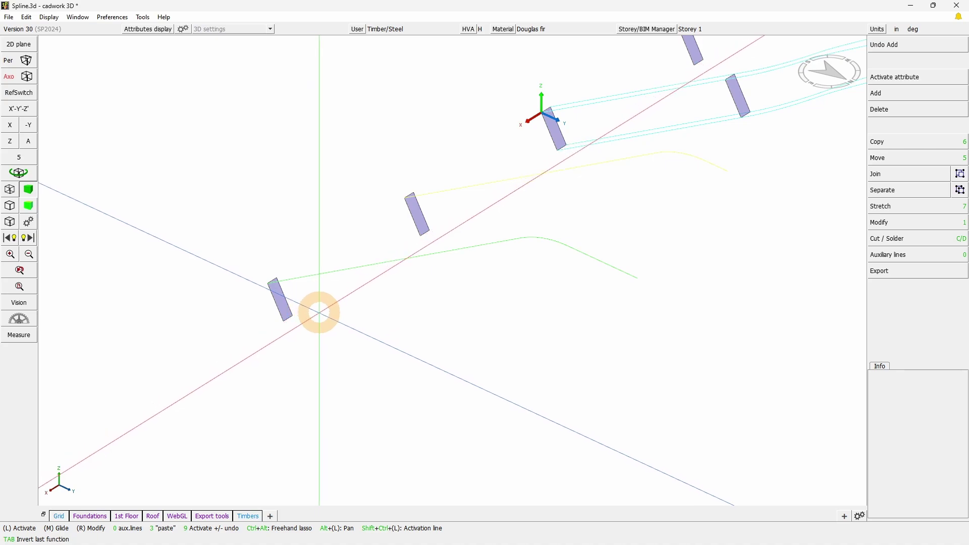
left_click(282, 297)
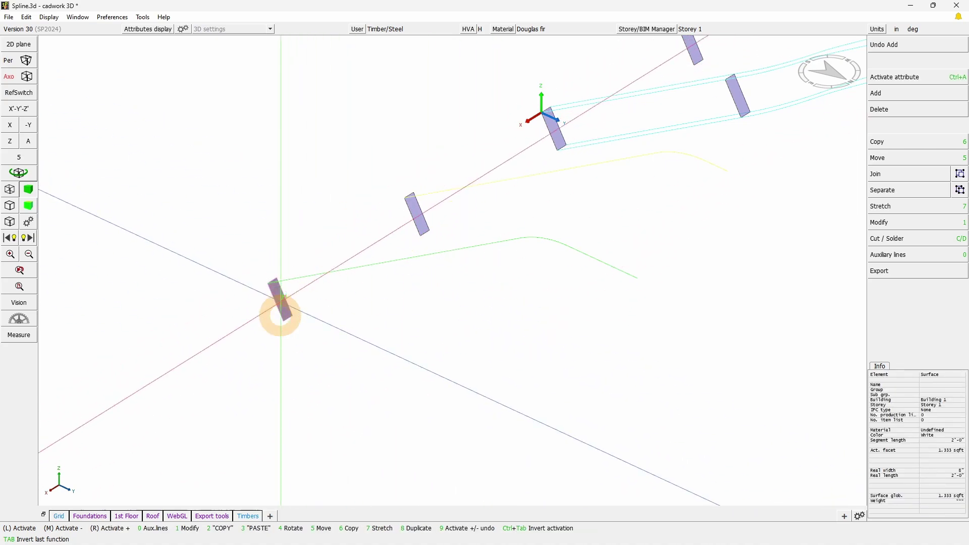
left_click(878, 224)
left_click(896, 401)
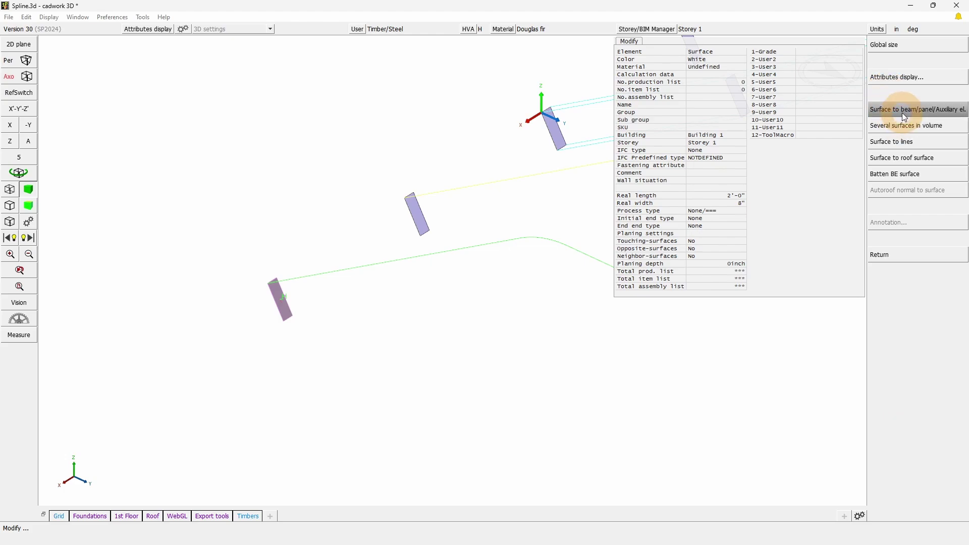
left_click(948, 117)
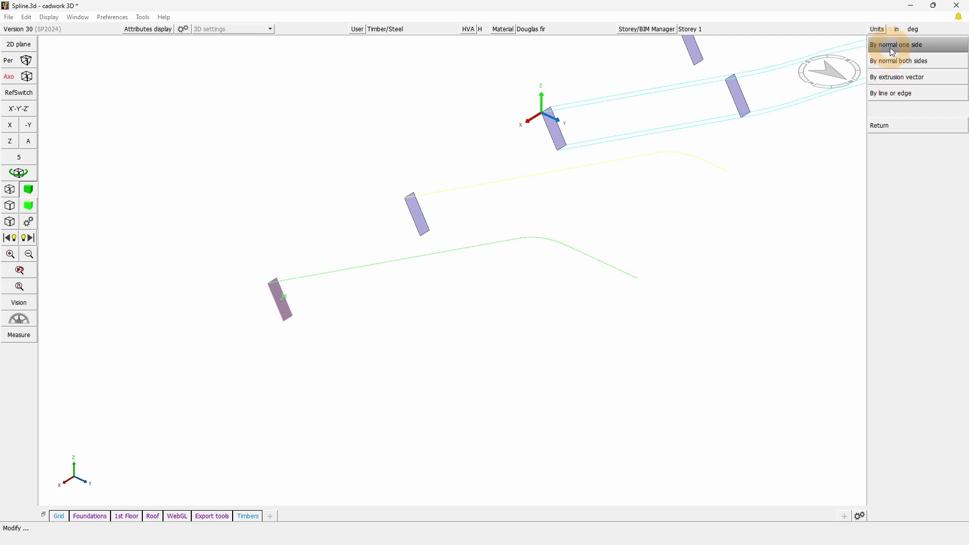
left_click(895, 97)
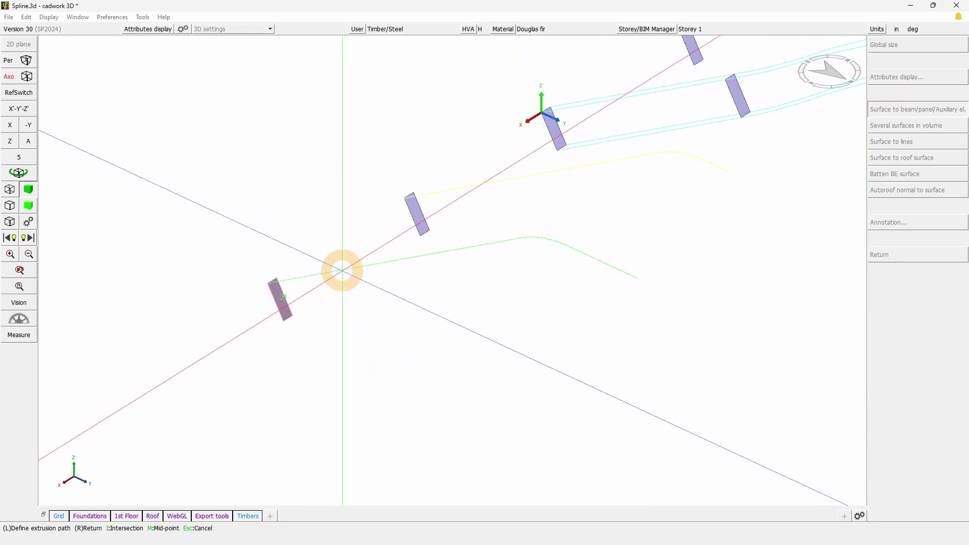
left_click(342, 270)
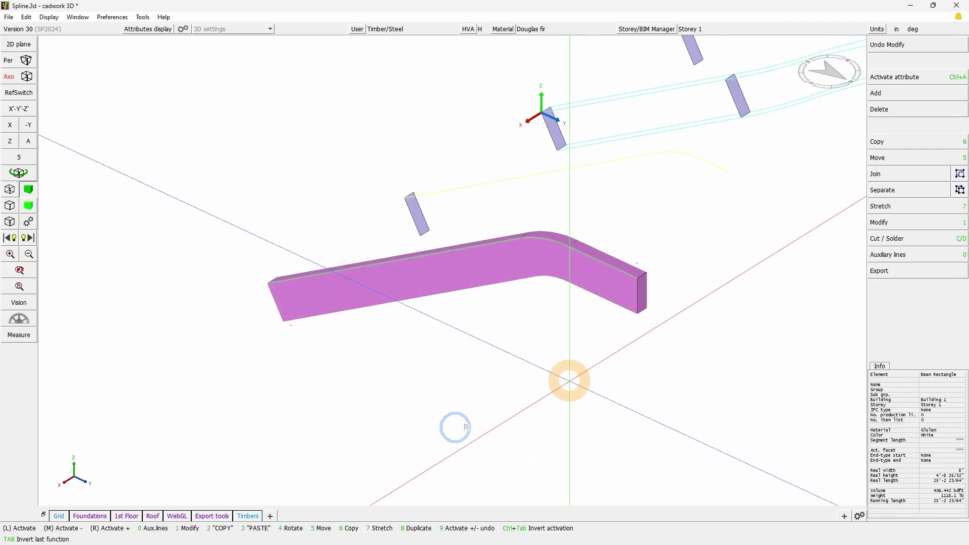
left_click(569, 380)
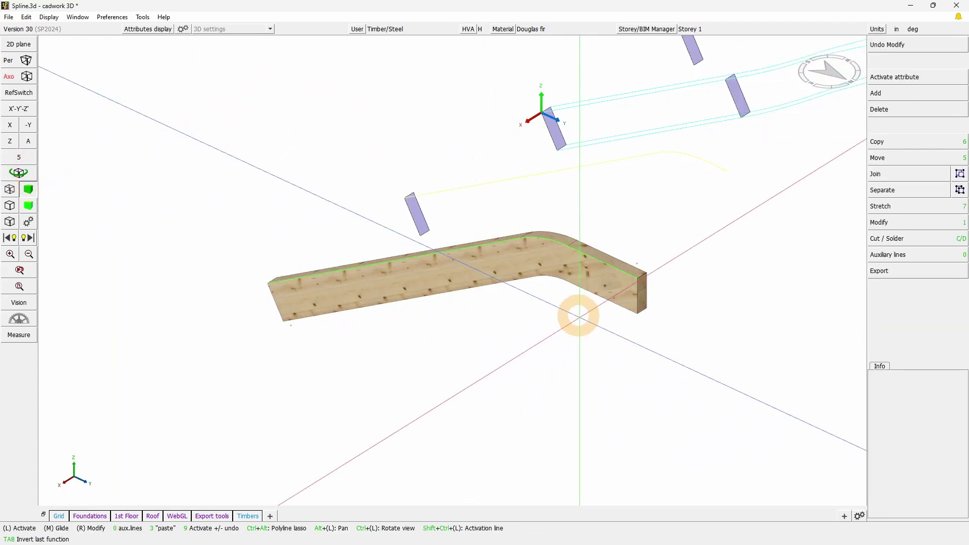
Check the segment length of the vertical edge at the far end of the new beam.
scroll(642, 284, "up", 3)
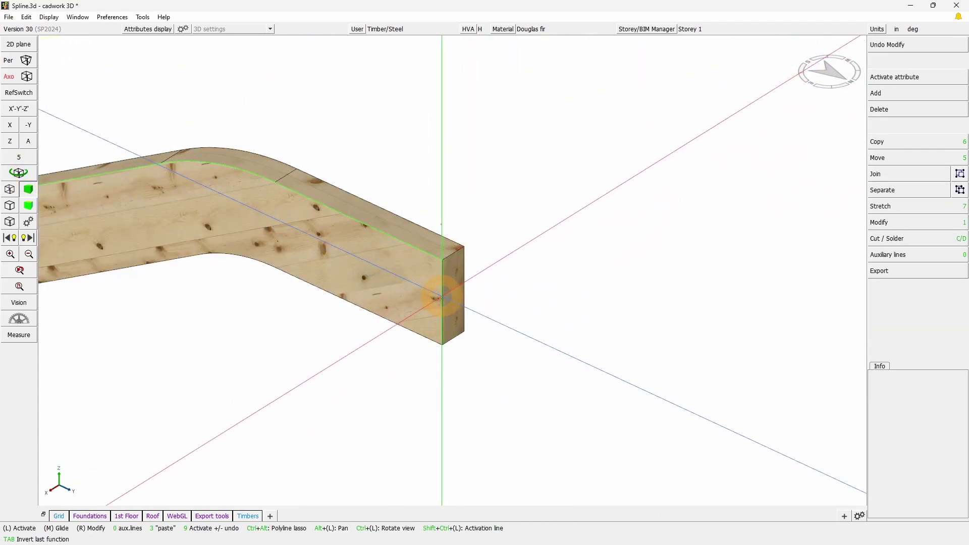
left_click(442, 290)
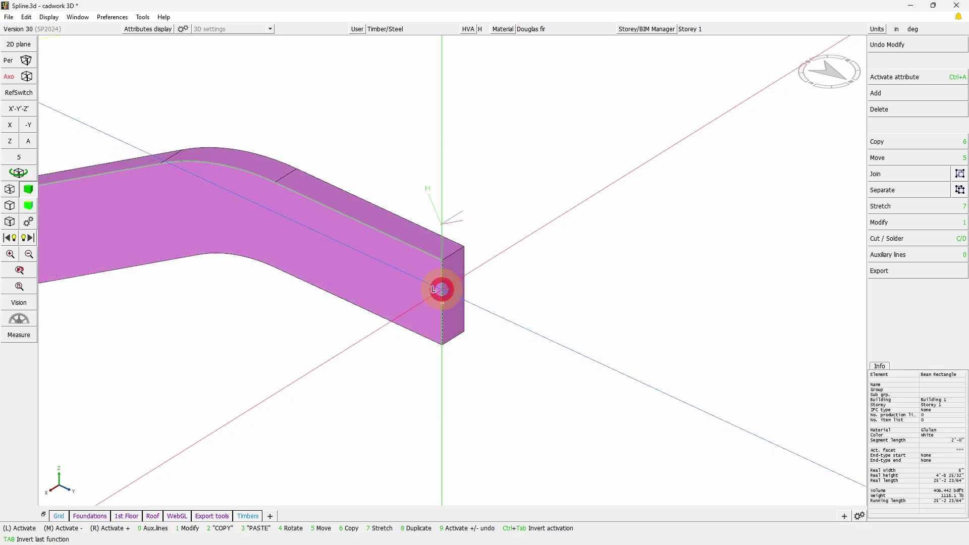
left_click(952, 459)
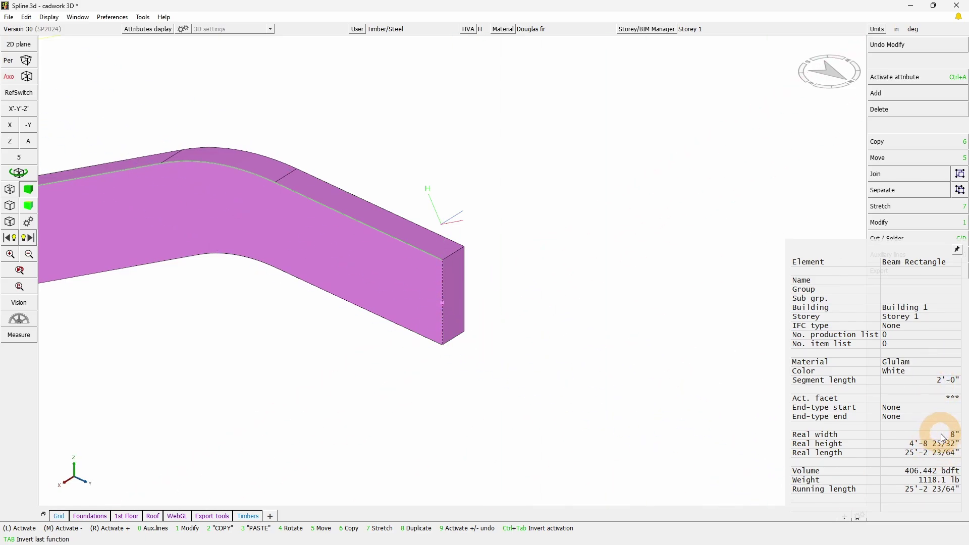
Check the segment length of the long edge on the beam's starting end face, and deselect the beam.
middle_click_drag(773, 396, 341, 223)
left_click(28, 173)
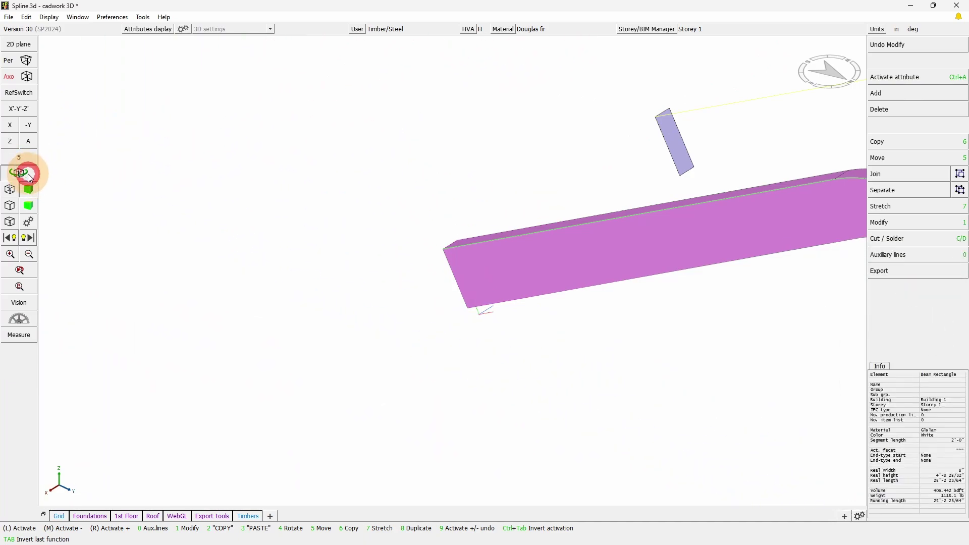
right_click(452, 271)
left_click(456, 307)
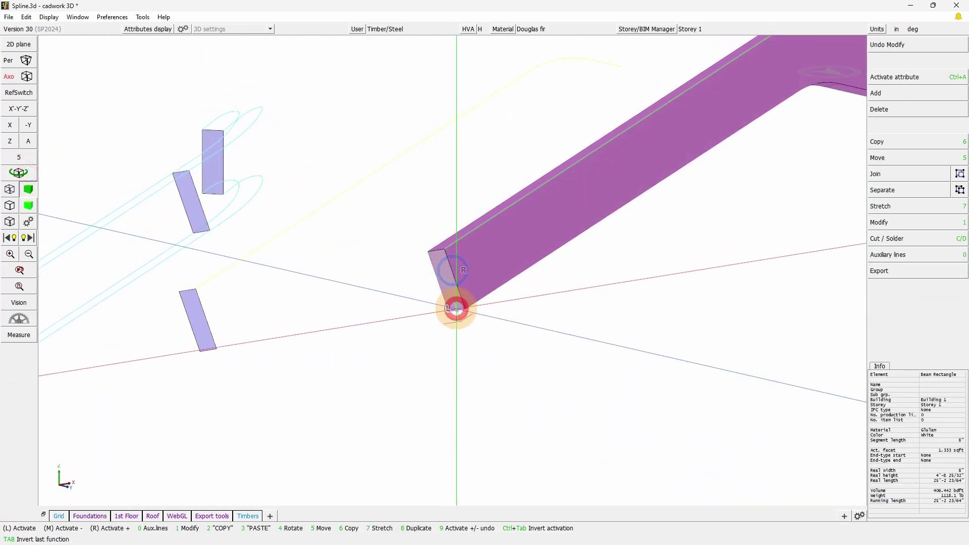
left_click(451, 279)
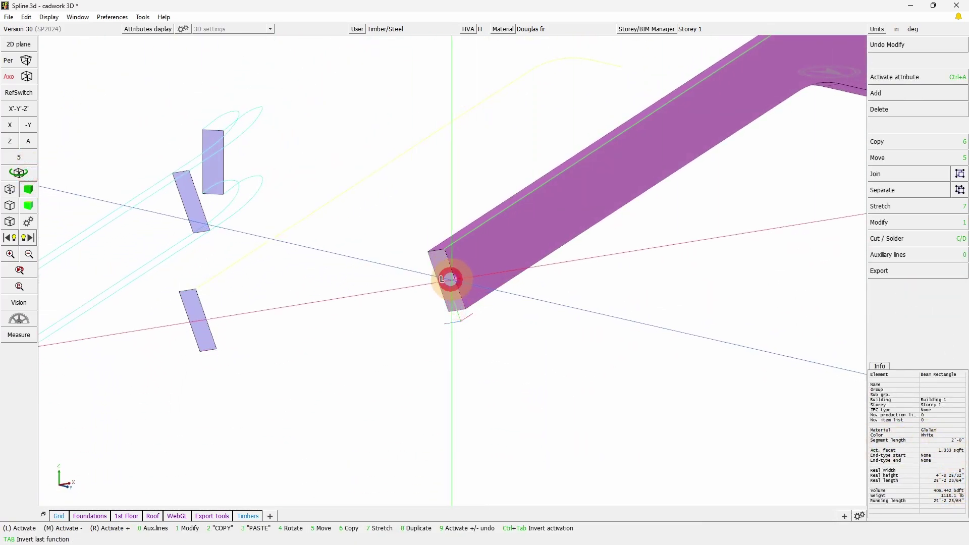
left_click(959, 458)
scroll(412, 257, "down", 4)
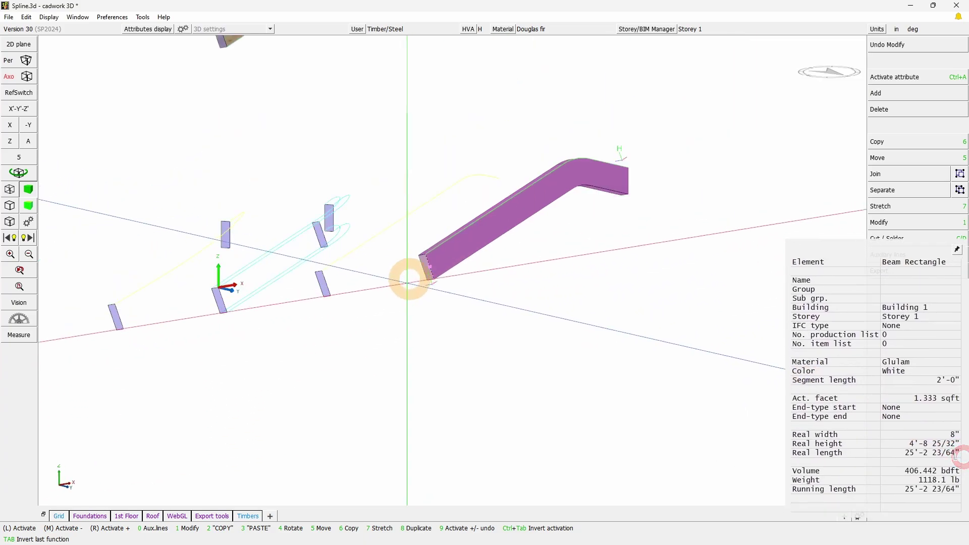
left_click(29, 172)
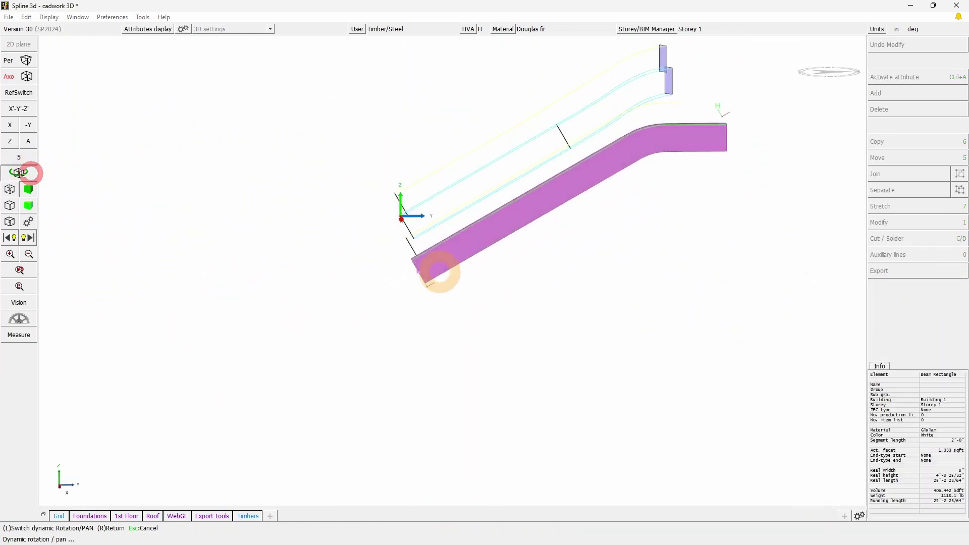
middle_click_drag(448, 271, 452, 270)
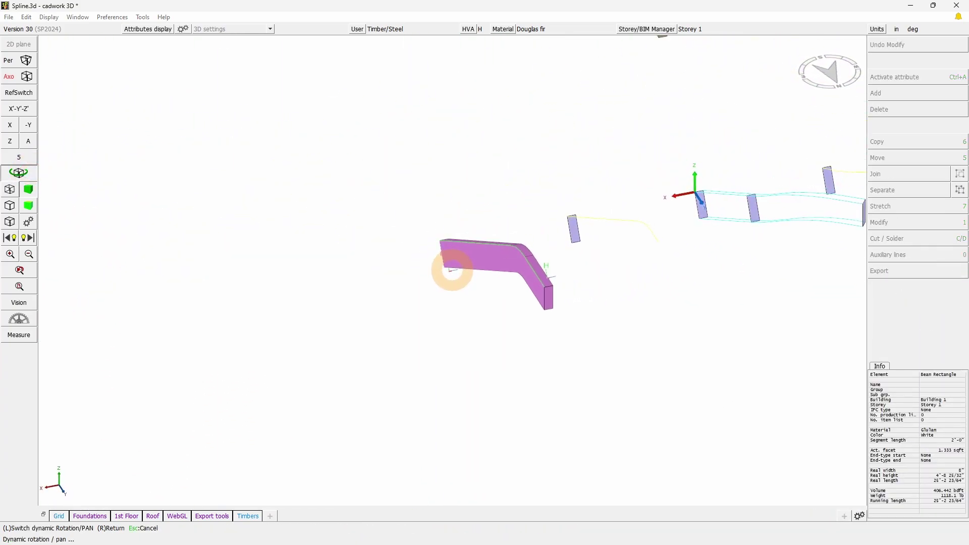
right_click(452, 270)
left_click(608, 229)
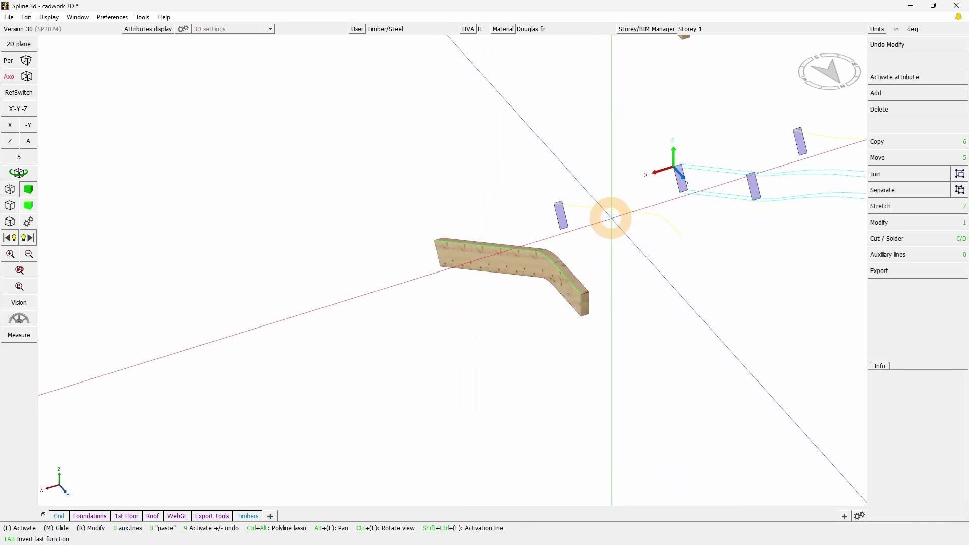
Move the yellow spline so that it starts at the midpoint between two opposite corners of the profile surface.
scroll(596, 216, "up", 2)
left_click(432, 258)
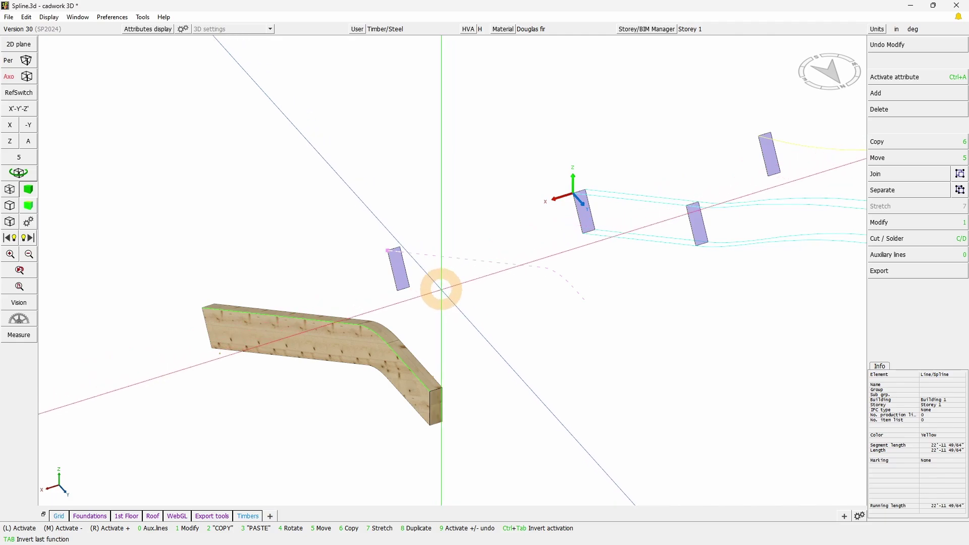
scroll(422, 283, "up", 3)
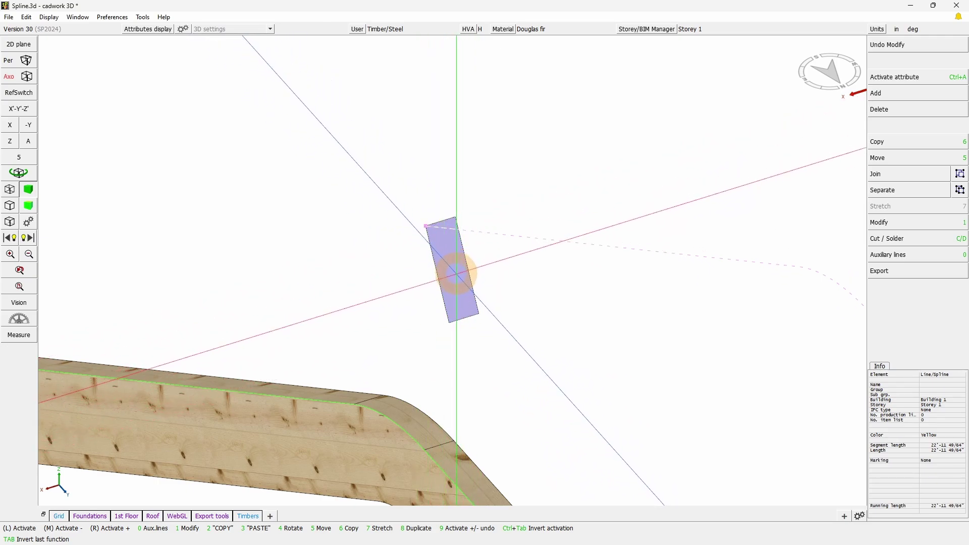
key("5")
key("m")
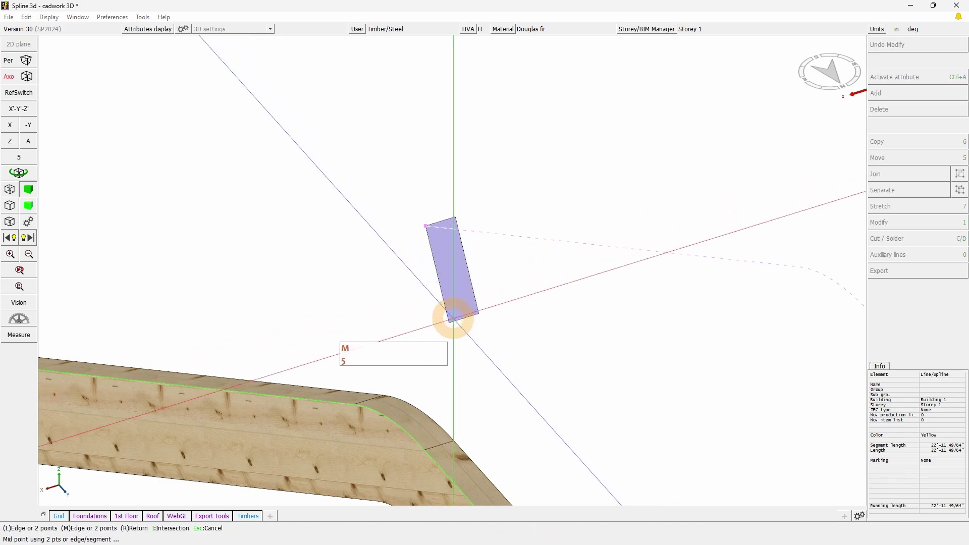
left_click(450, 322)
left_click(454, 218)
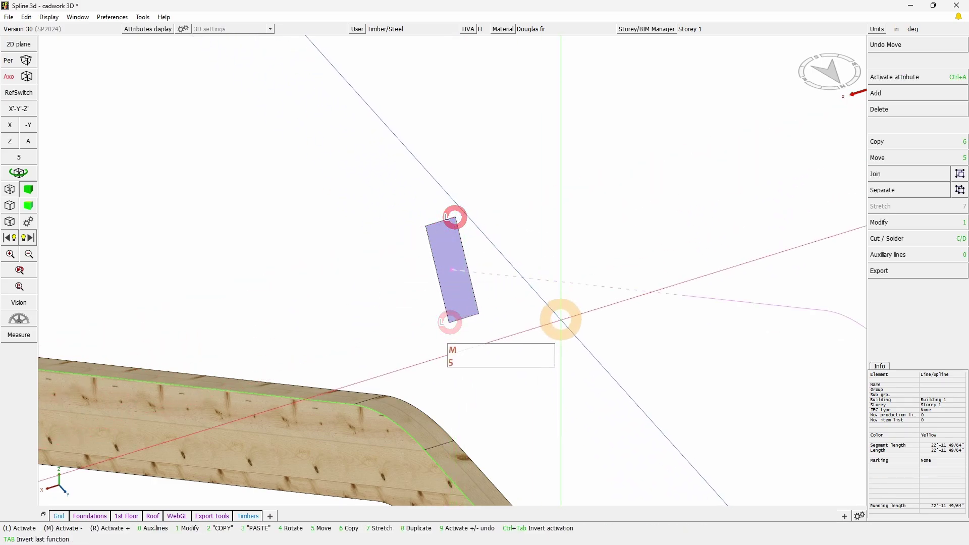
Convert the profile surface at the yellow spline's start into a beam extruded along that spline, and deselect everything.
left_click(462, 298)
left_click(904, 222)
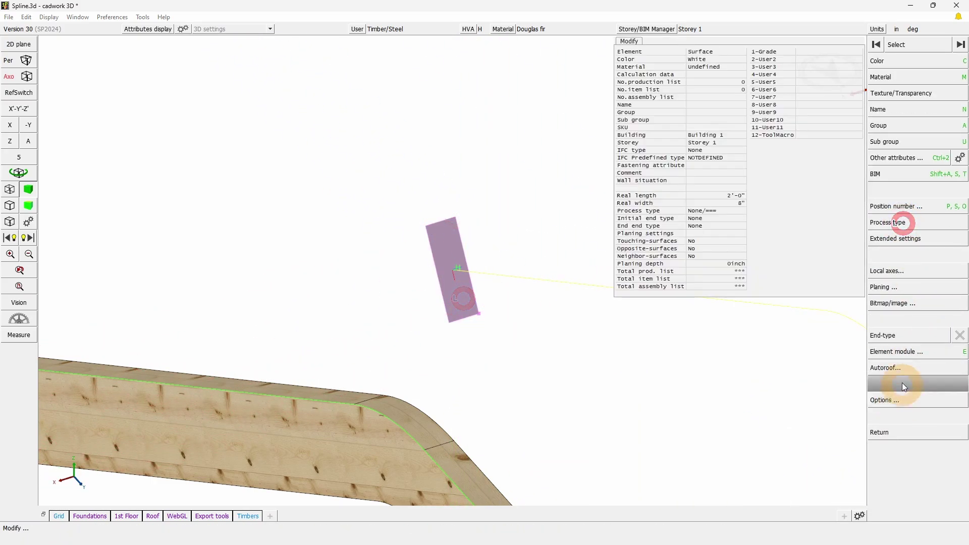
left_click(902, 402)
left_click(904, 111)
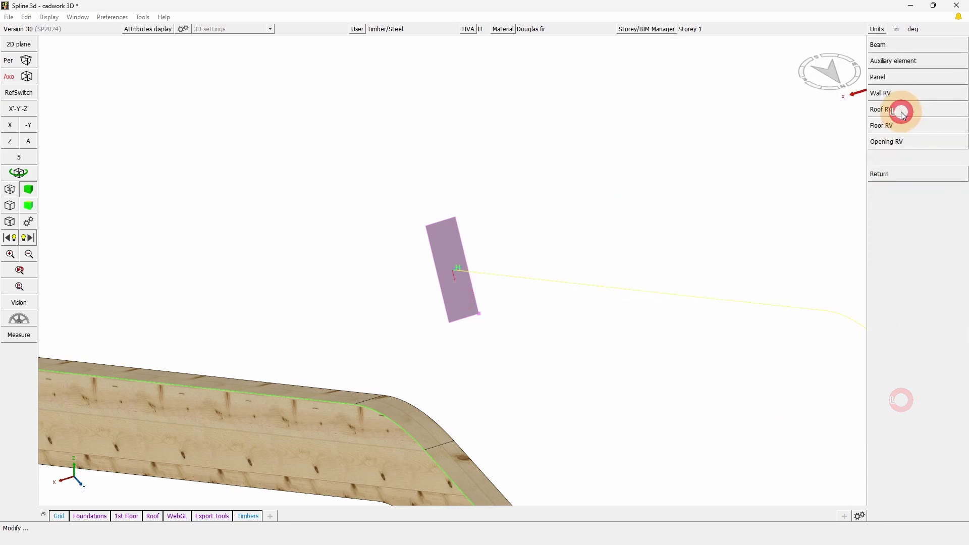
left_click(903, 97)
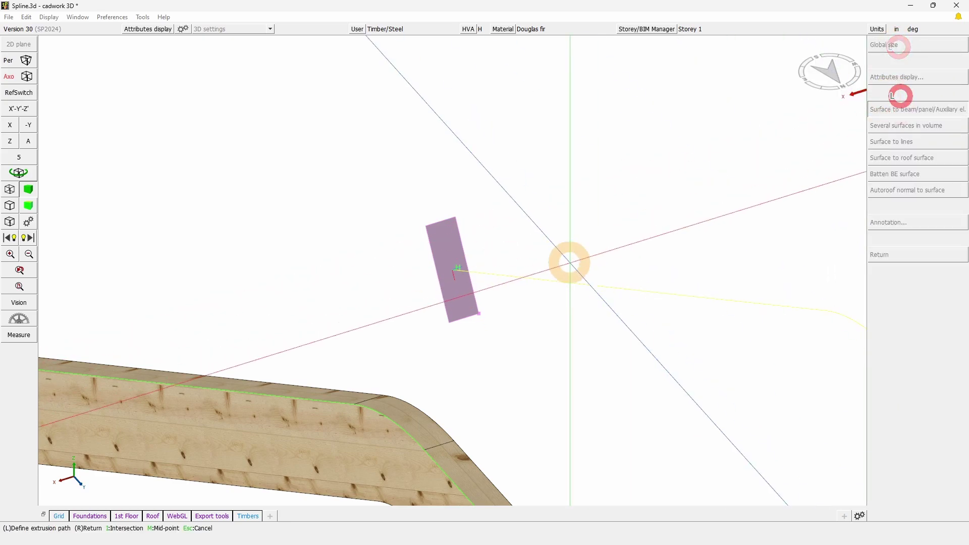
left_click(577, 286)
right_click(542, 123)
scroll(512, 197, "down", 3)
left_click(545, 385)
Check the segment length of the vertical edge at the far end of the spline-guided beam, and deselect the beam.
scroll(553, 345, "up", 1)
scroll(472, 216, "up", 2)
left_click(472, 216)
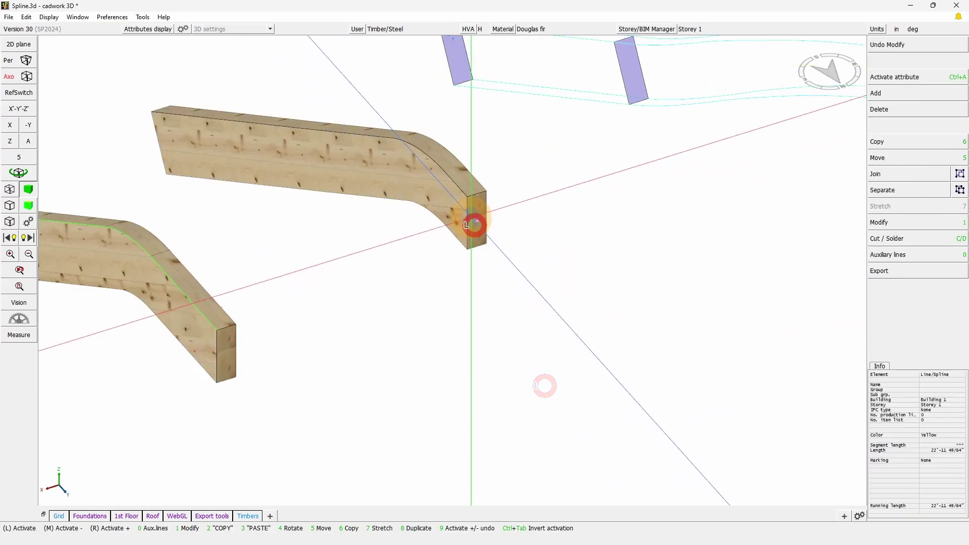
scroll(469, 212, "up", 3)
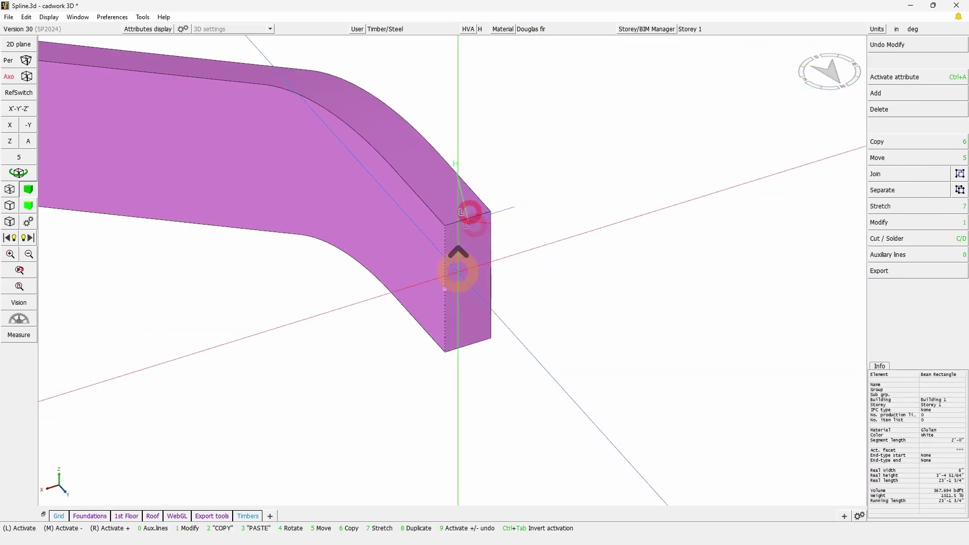
left_click(952, 435)
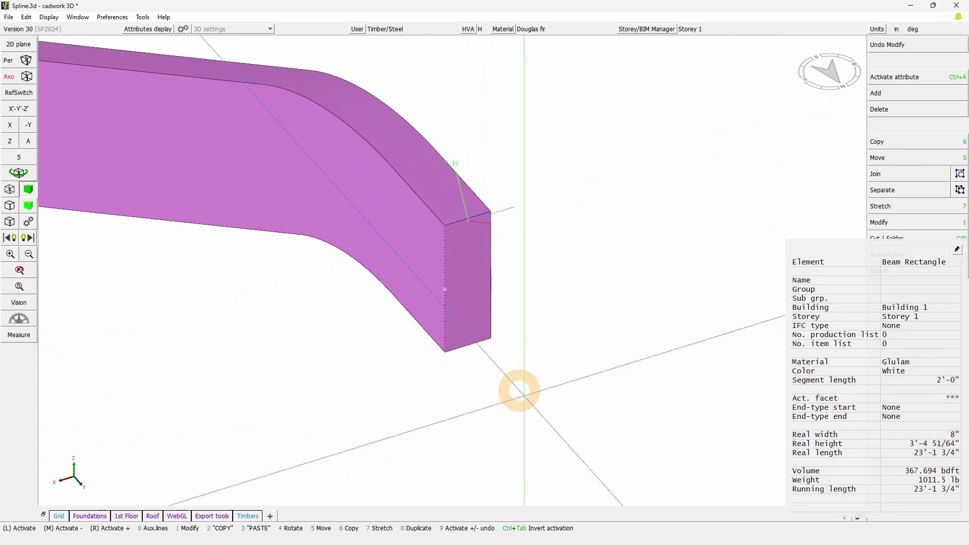
left_click(533, 403)
scroll(452, 283, "down", 5)
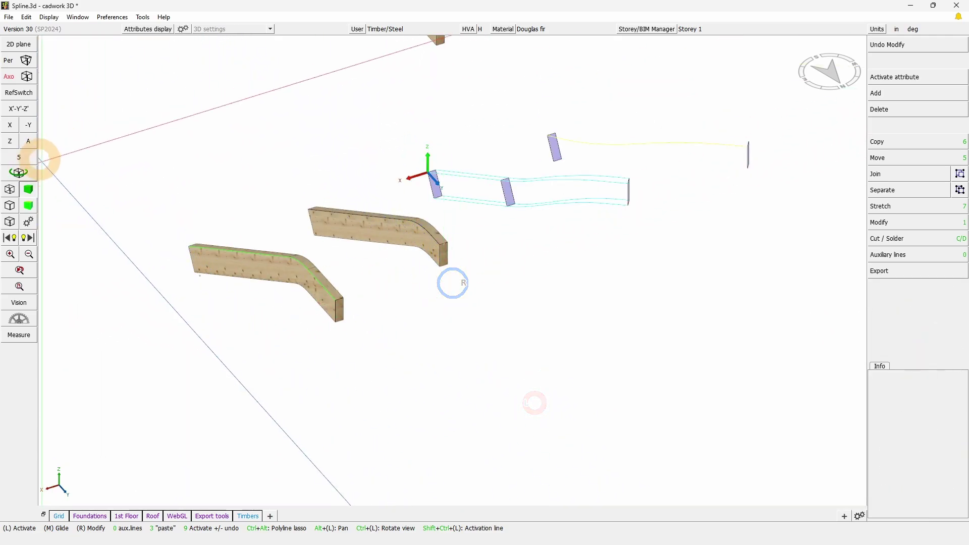
Examine the segment lengths of the two straight parts of the green line on the neighbouring beam.
left_click(18, 173)
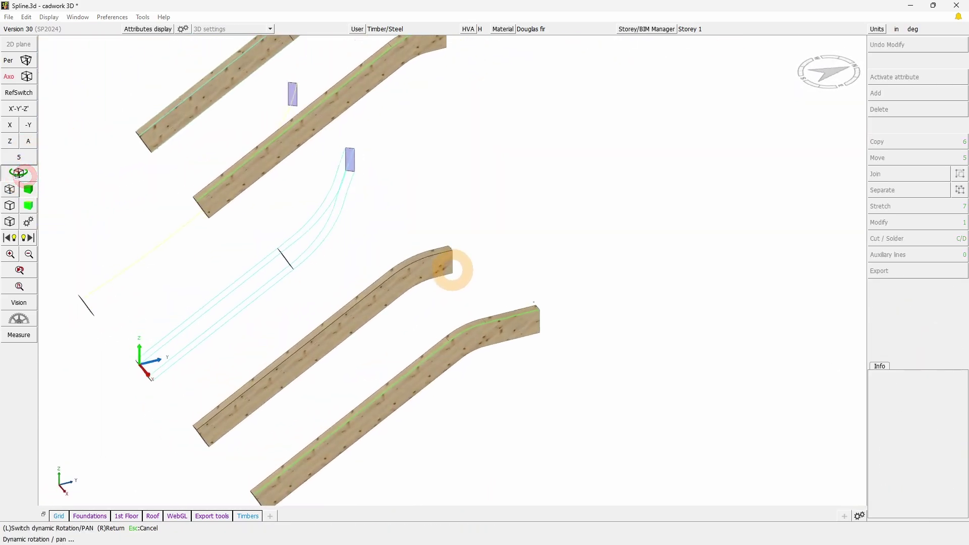
right_click(453, 269)
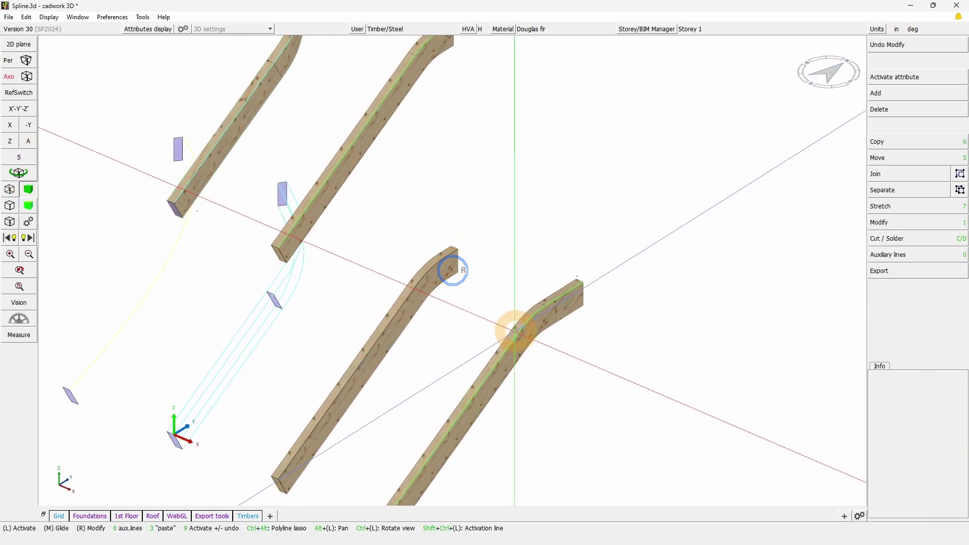
scroll(513, 329, "up", 2)
left_click(445, 299)
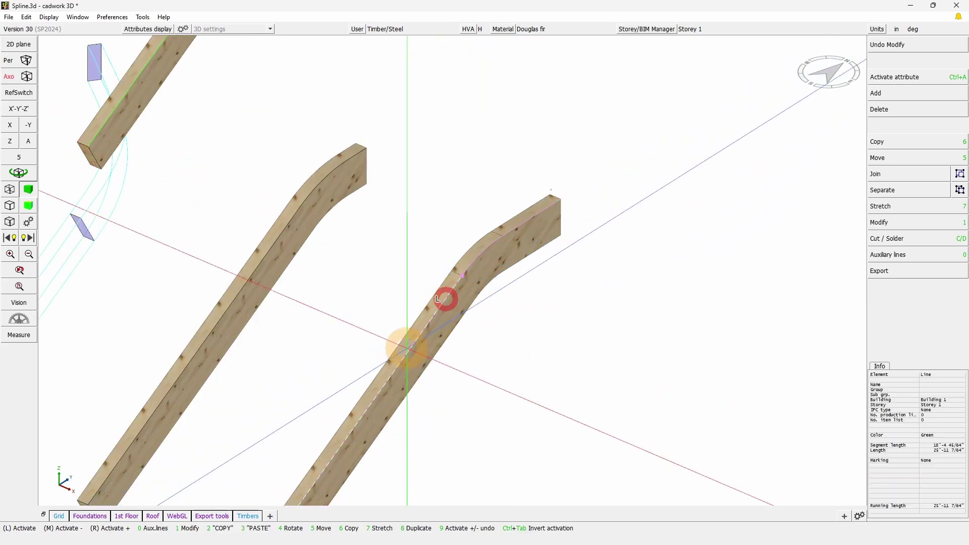
scroll(389, 389, "down", 2)
scroll(358, 391, "up", 2)
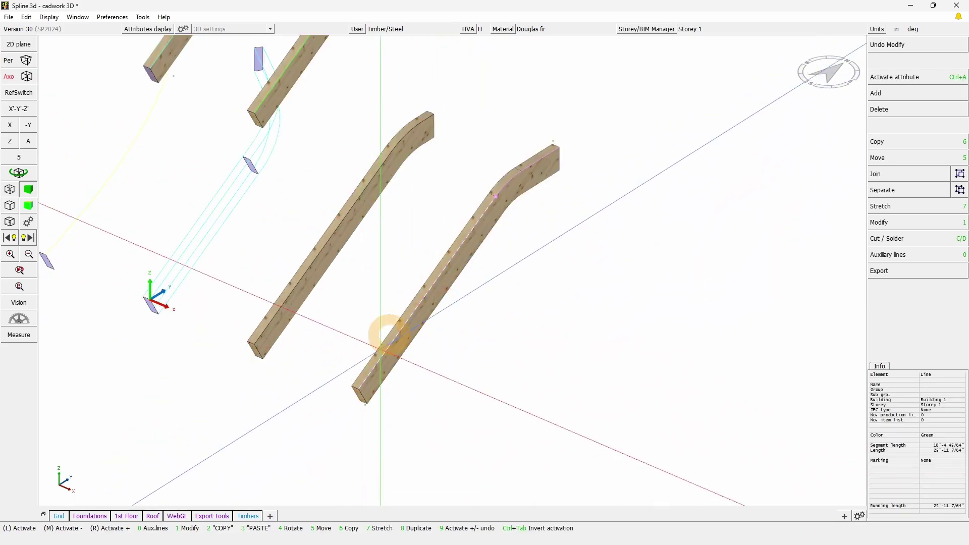
scroll(493, 199, "up", 4)
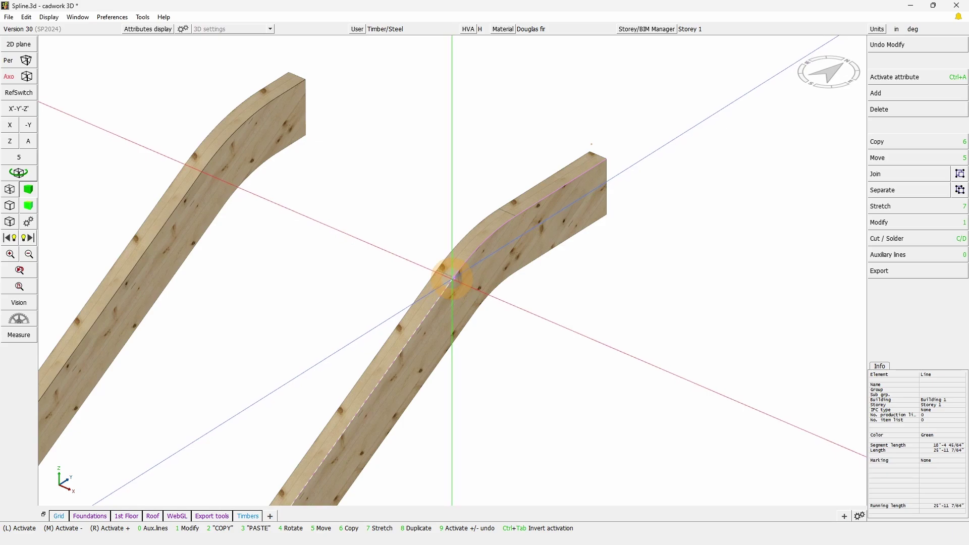
left_click(532, 203)
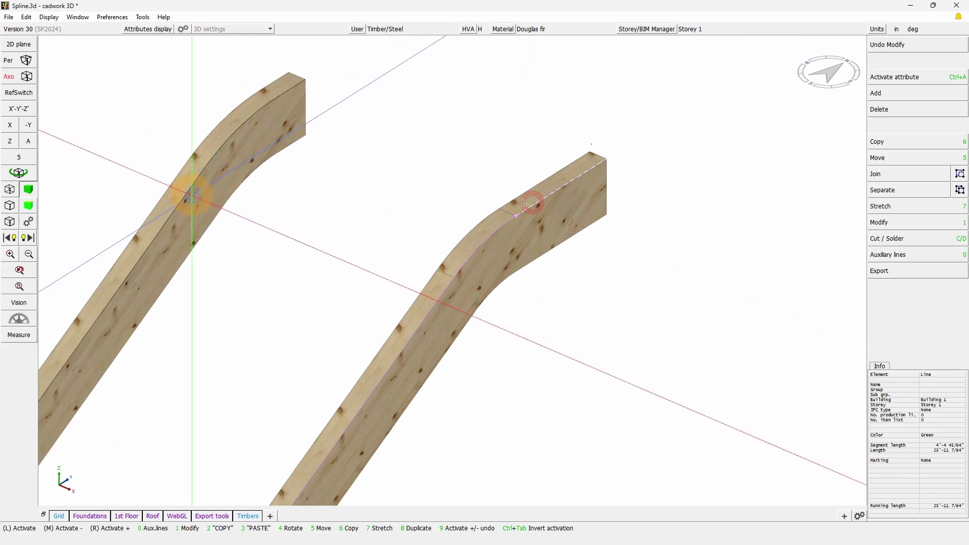
Check the segment length of the long upper edge of the spline-guided beam.
left_click(193, 195)
scroll(196, 321, "down", 5)
middle_click_drag(197, 322, 463, 304)
scroll(411, 324, "up", 2)
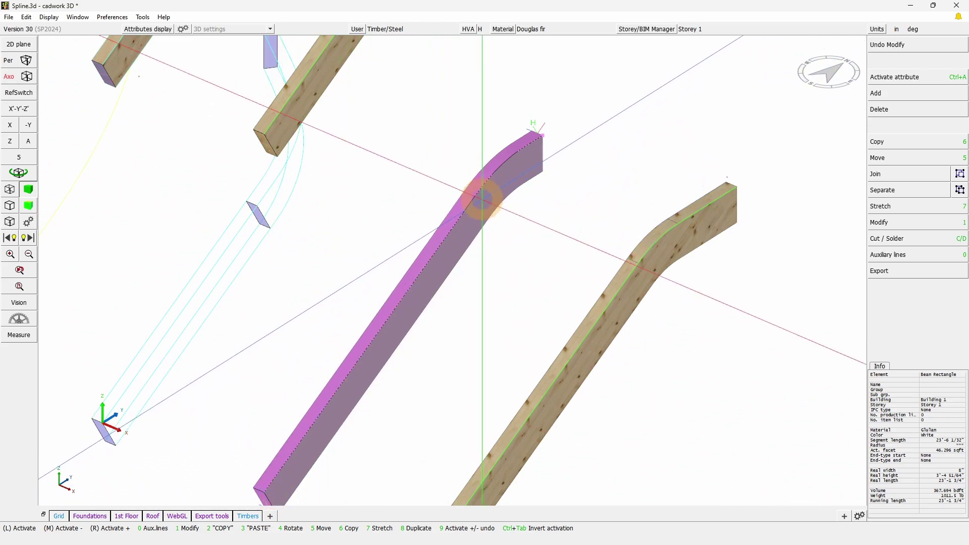
Check the facet area of the spline-guided beam's curved top face, and deselect the beam.
left_click(27, 174)
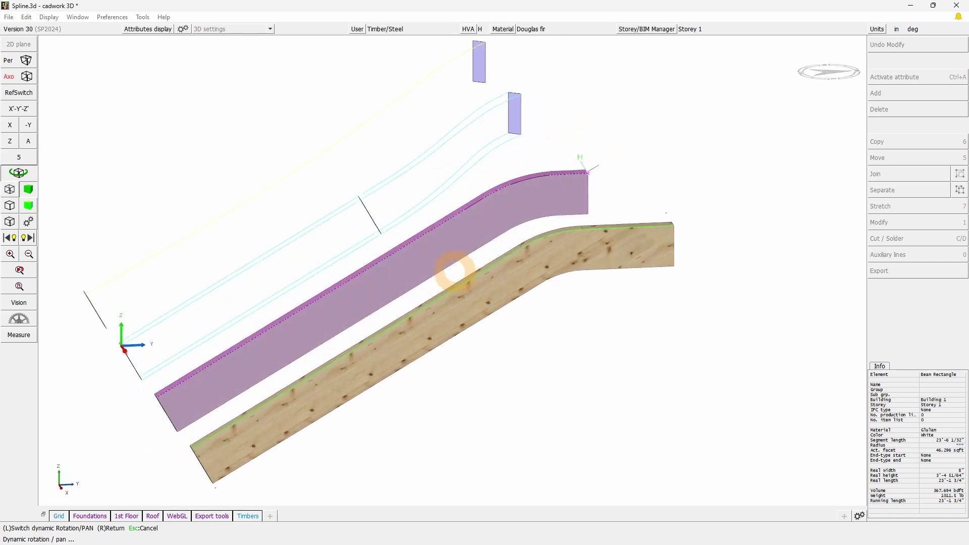
right_click(453, 271)
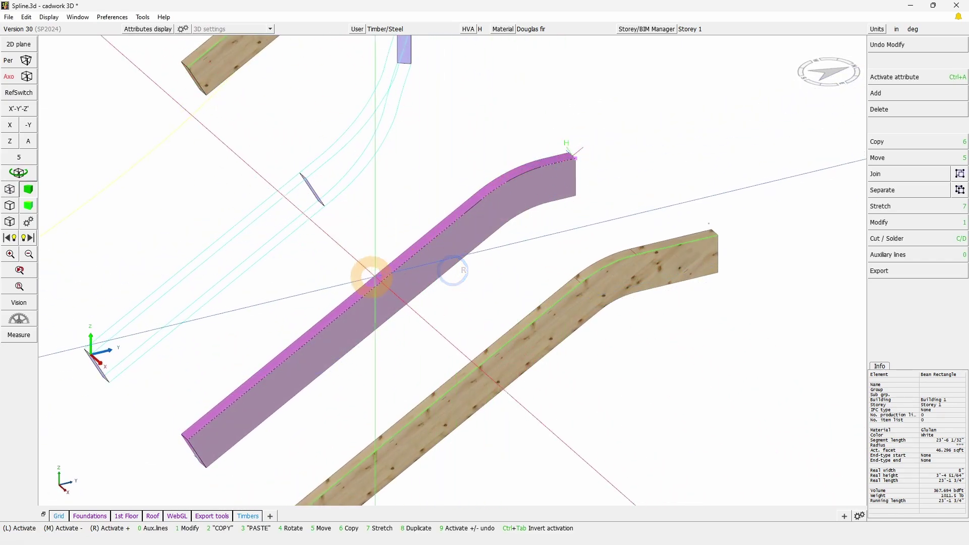
left_click(444, 224)
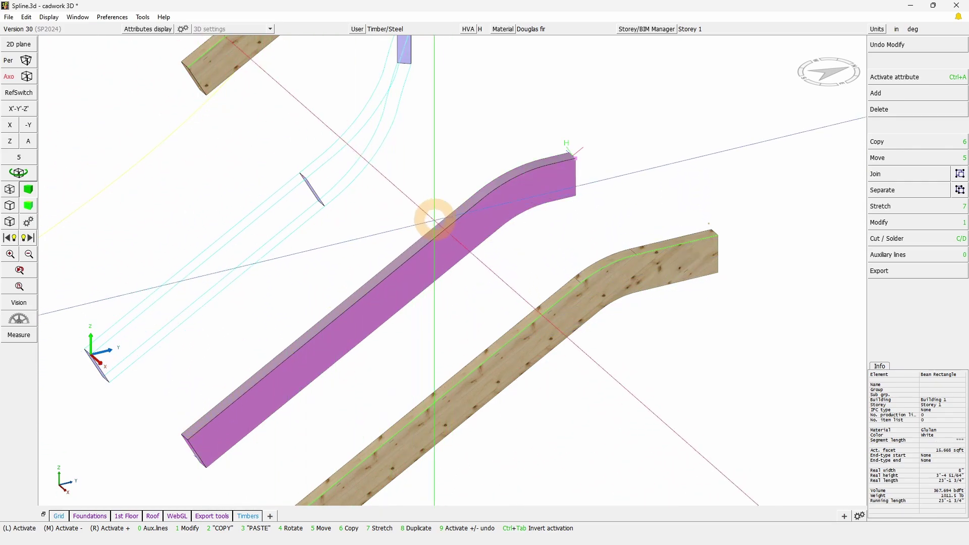
left_click(28, 176)
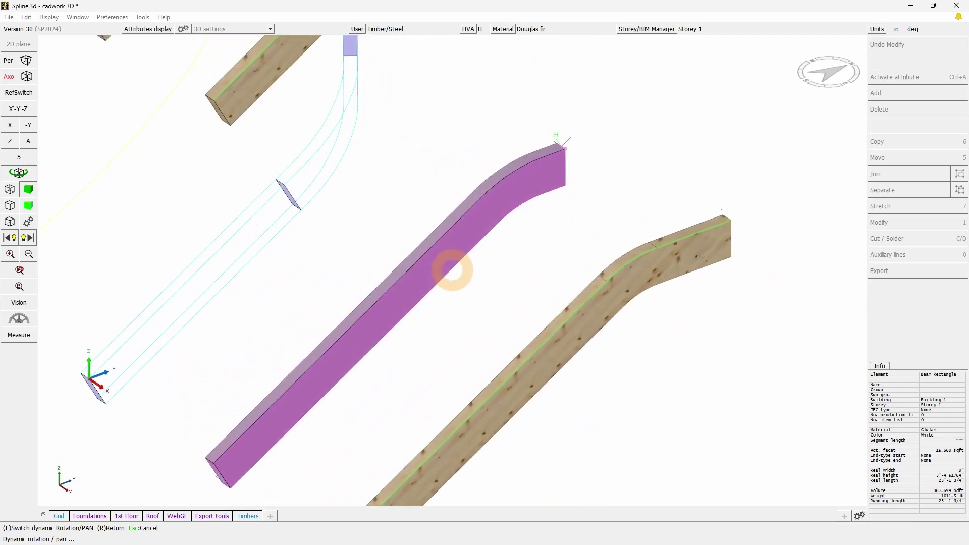
right_click(452, 270)
left_click(554, 253)
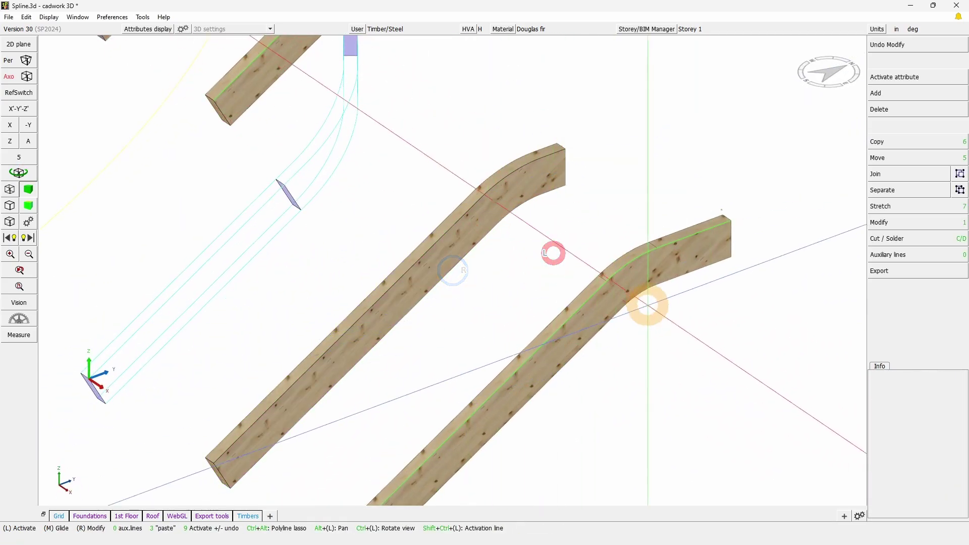
right_click(517, 274)
left_click(526, 281)
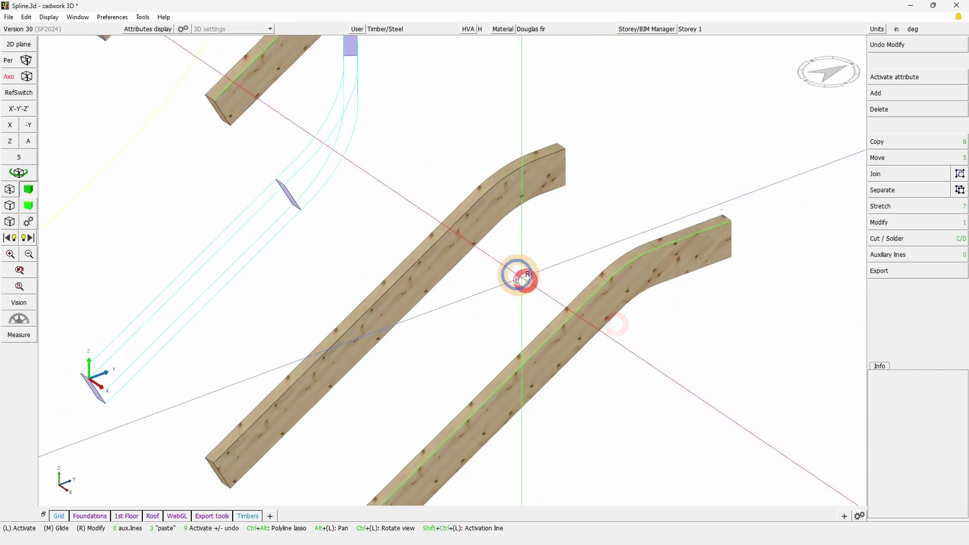
left_click(5, 176)
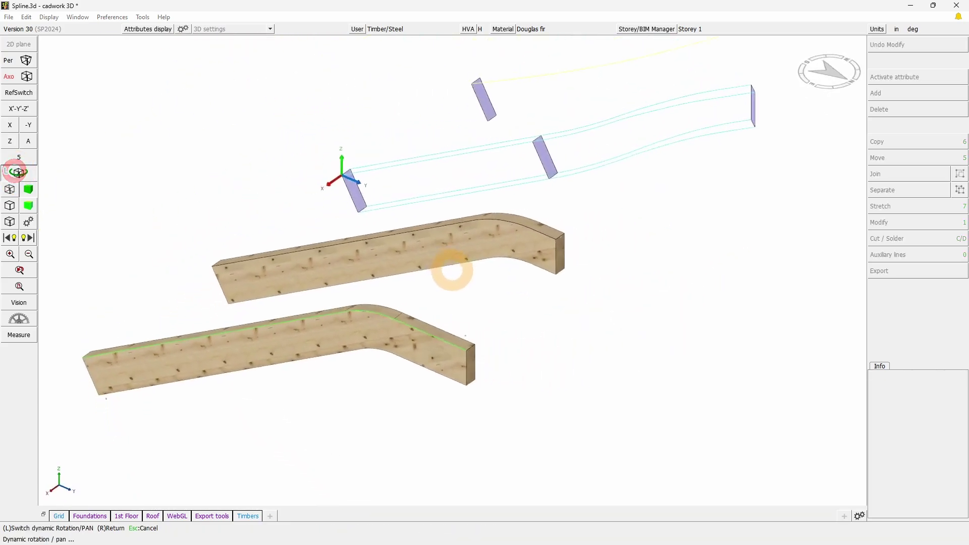
scroll(472, 233, "down", 4)
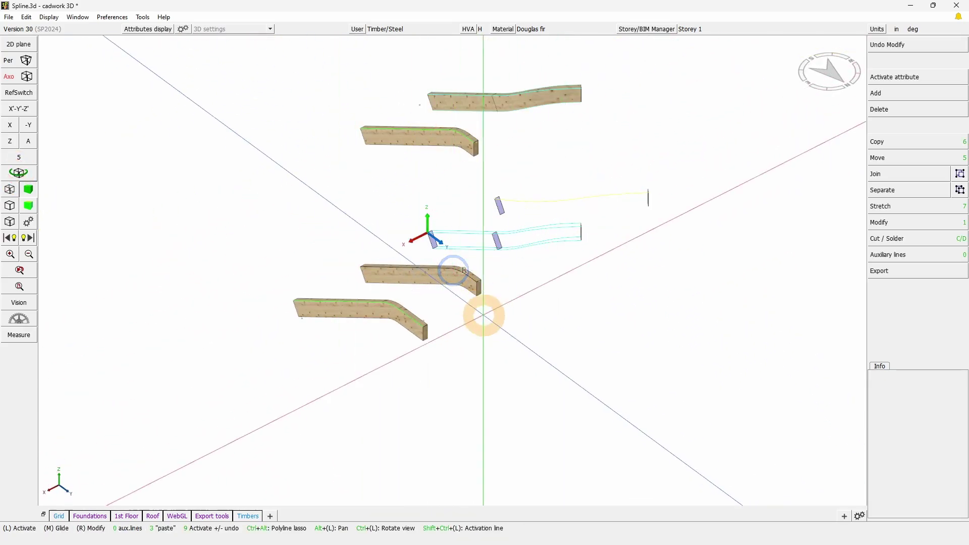
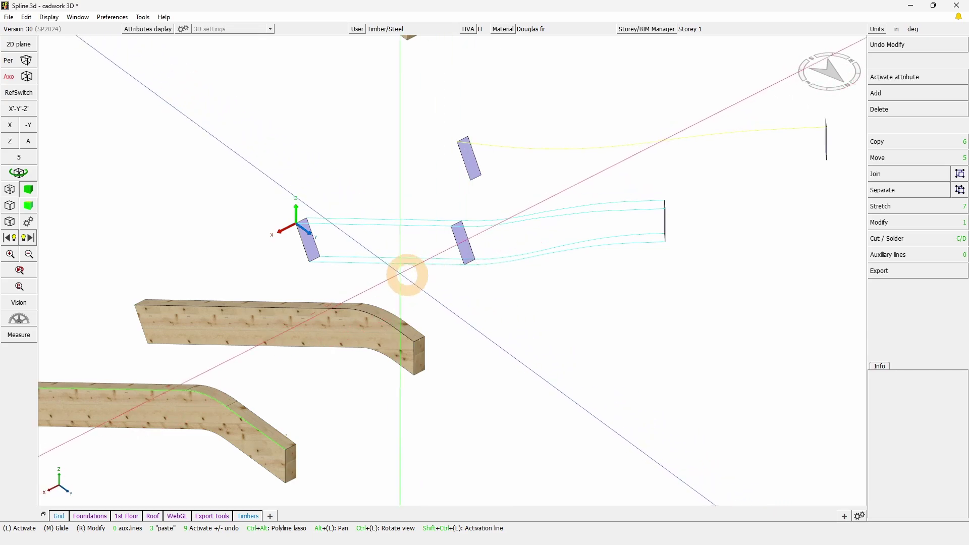
Identify the end profile surface and the upper cyan guide line by selecting them together, then deselect both.
left_click(311, 243)
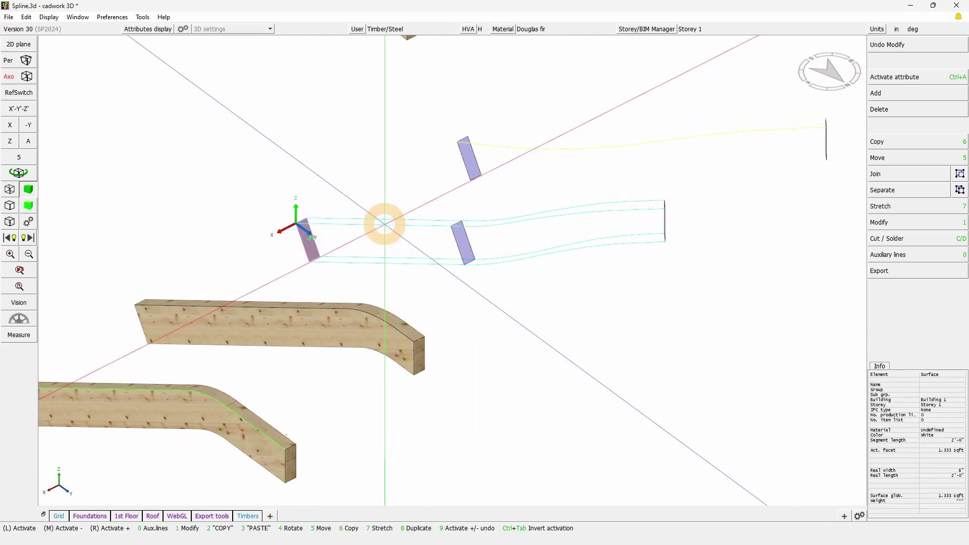
right_click(384, 224)
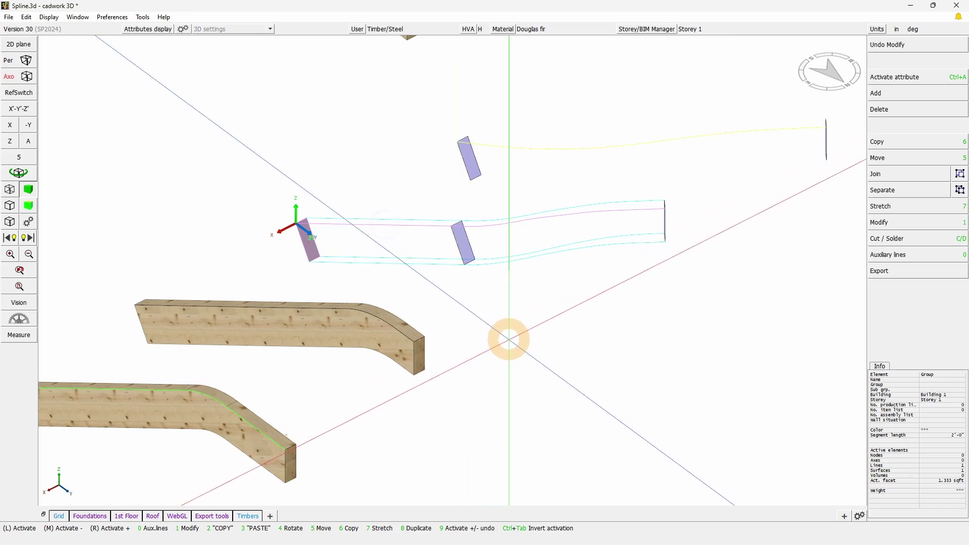
left_click(500, 338)
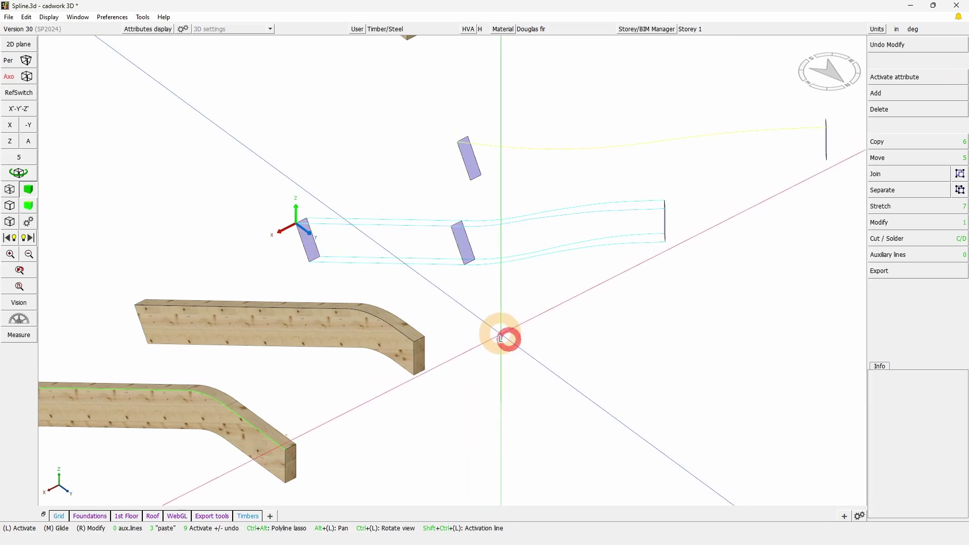
left_click(19, 172)
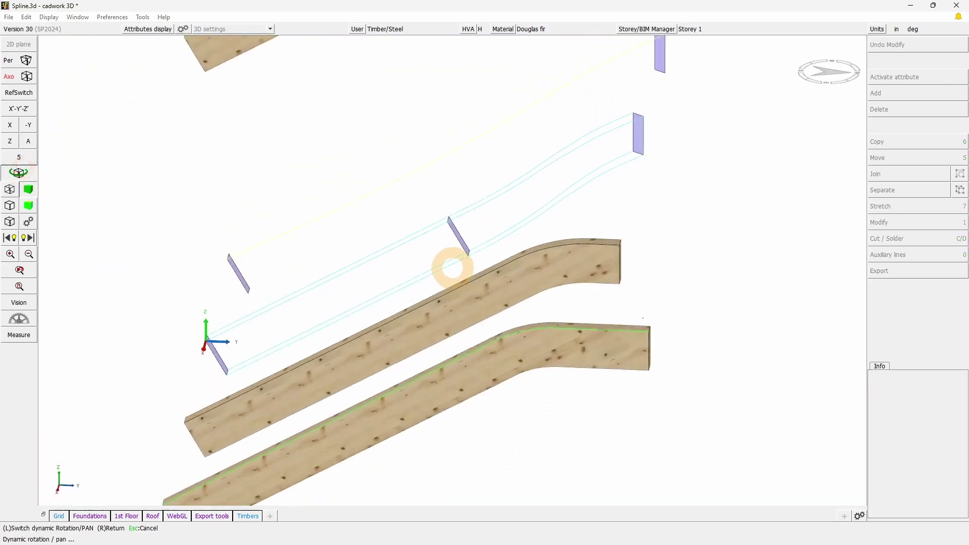
right_click(453, 271)
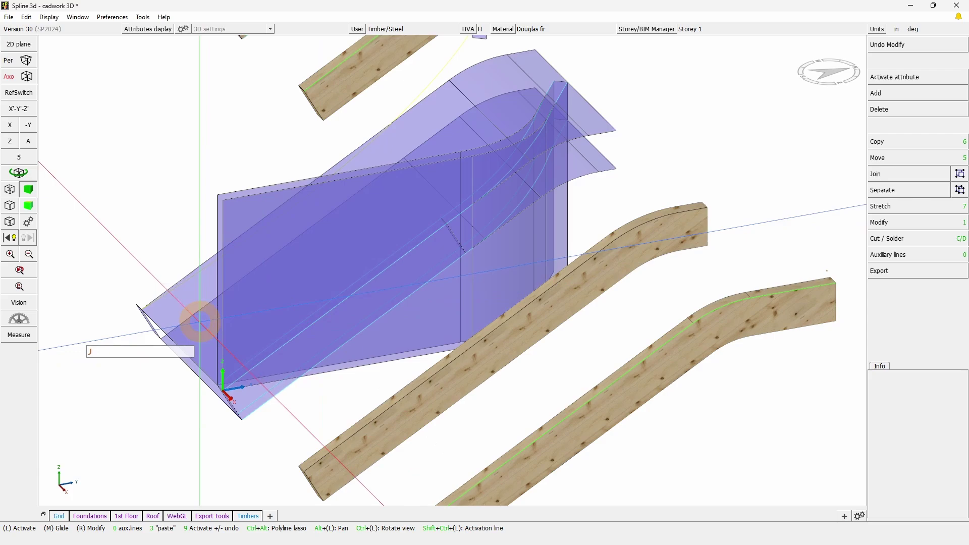
Examine the intersecting curved construction surfaces in 3D, along the X axis and from above.
left_click(19, 174)
mouse_move(454, 269)
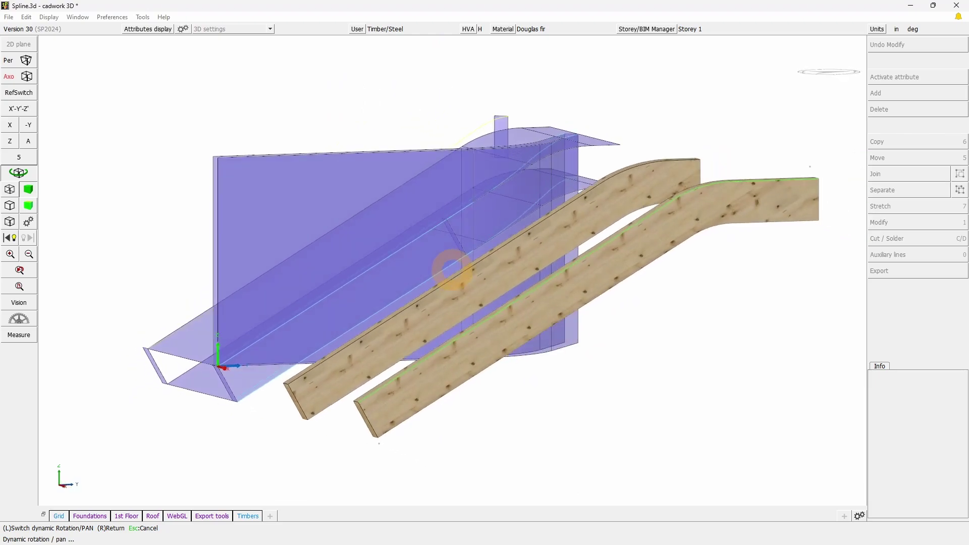
right_click(453, 270)
left_click_drag(441, 256, 432, 110, "ctrl+shift")
key("KP_Multiply")
left_click(23, 166)
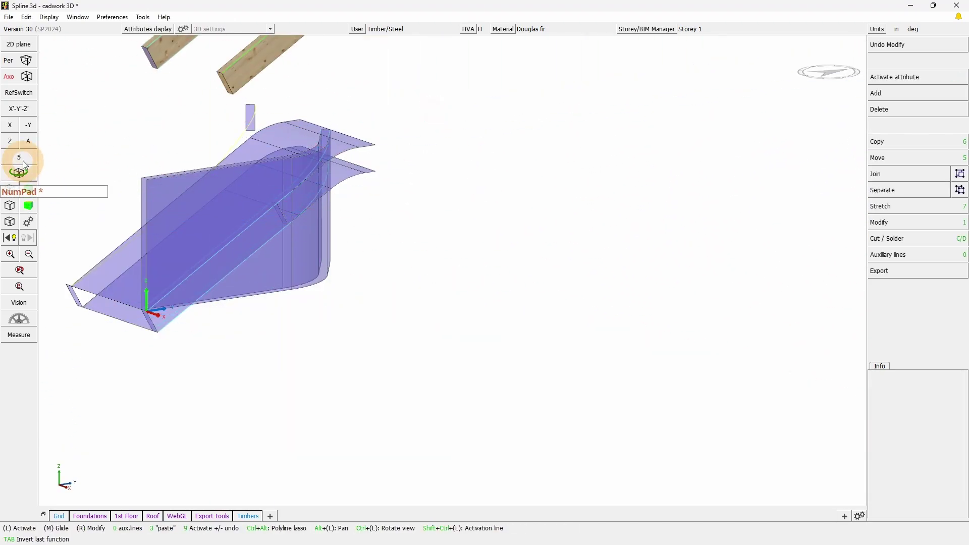
left_click(9, 126)
scroll(439, 345, "up", 2)
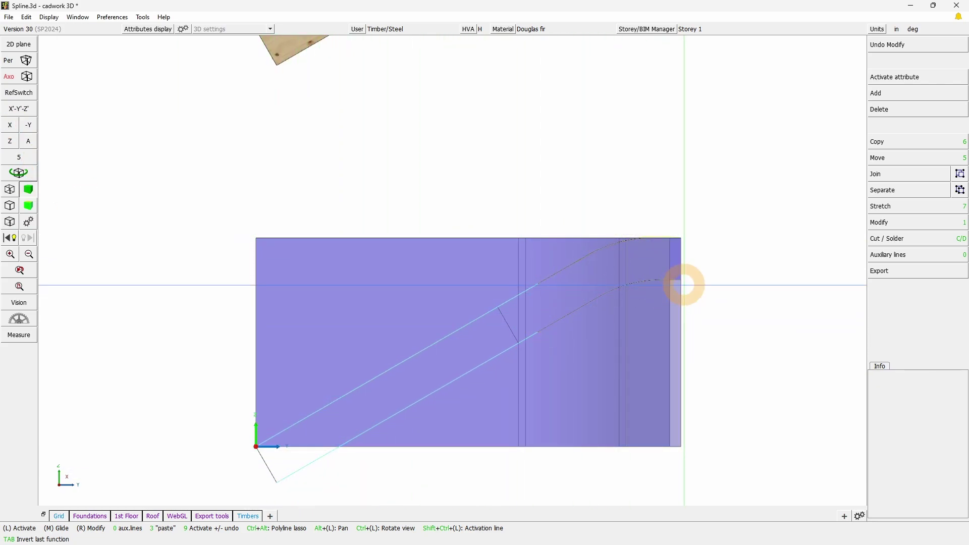
left_click(11, 141)
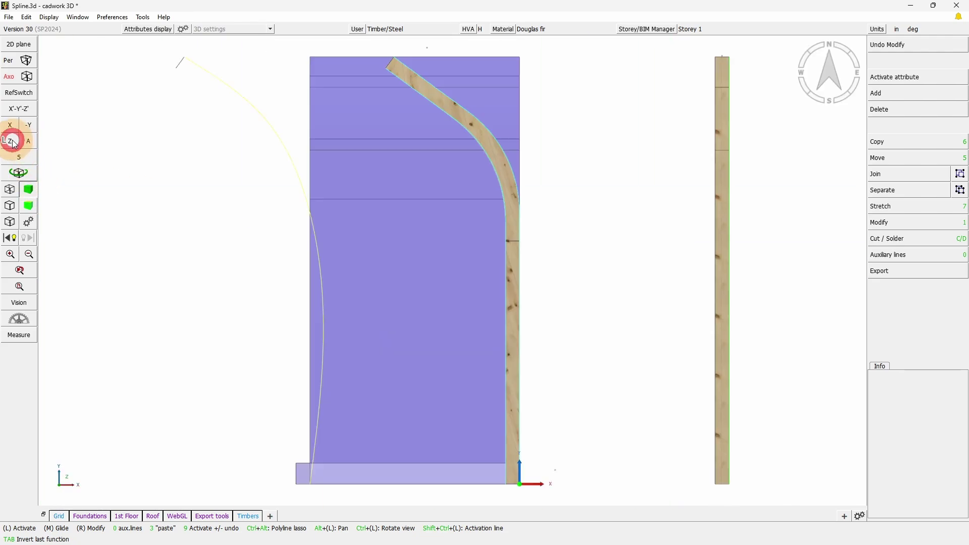
right_click(448, 270)
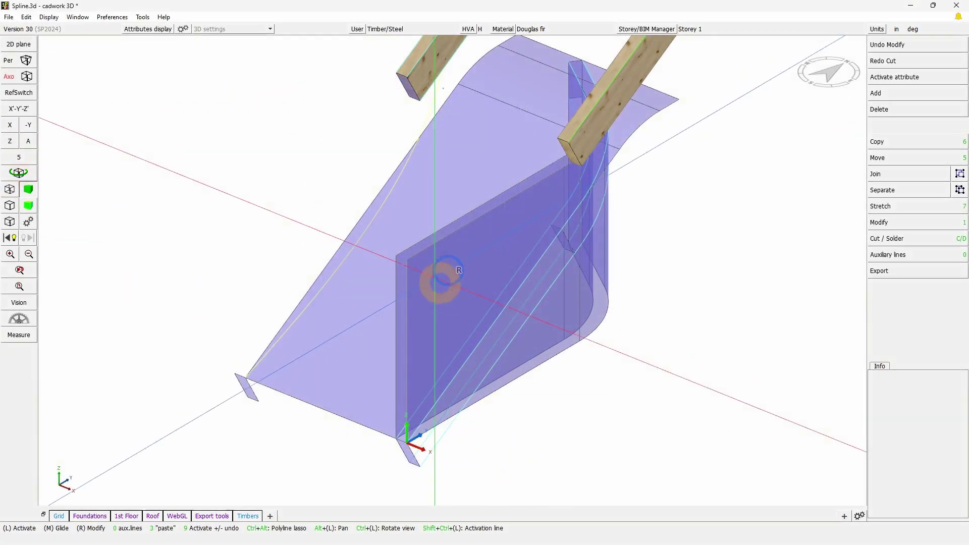
Isolate the vertical curved surface and the upper sloped curved surface, and clear the selection.
left_click(444, 281)
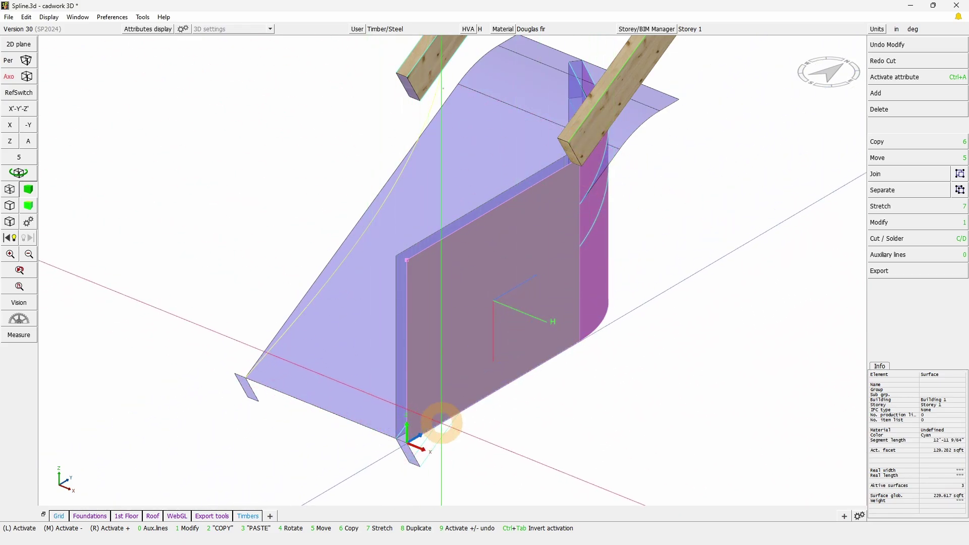
key("shift+a")
right_click(364, 395)
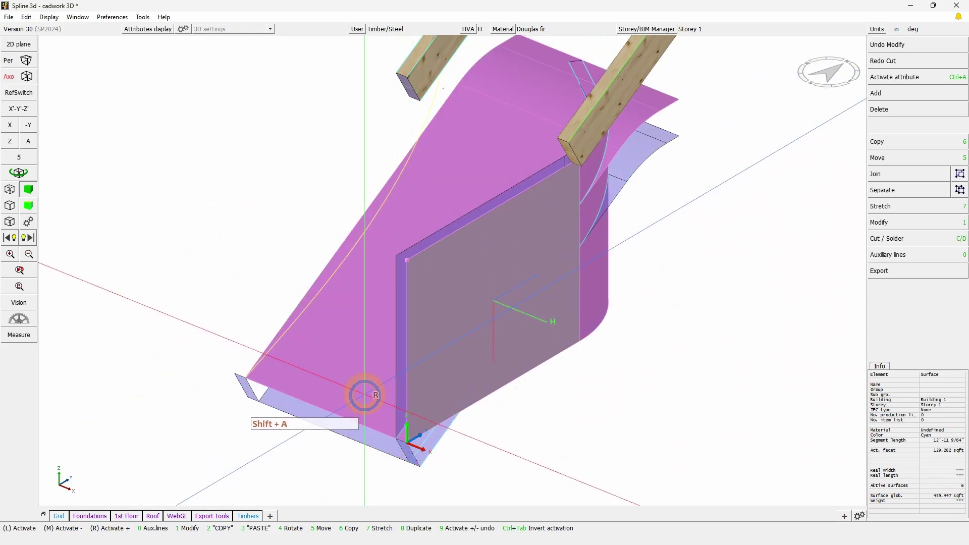
left_click(642, 430)
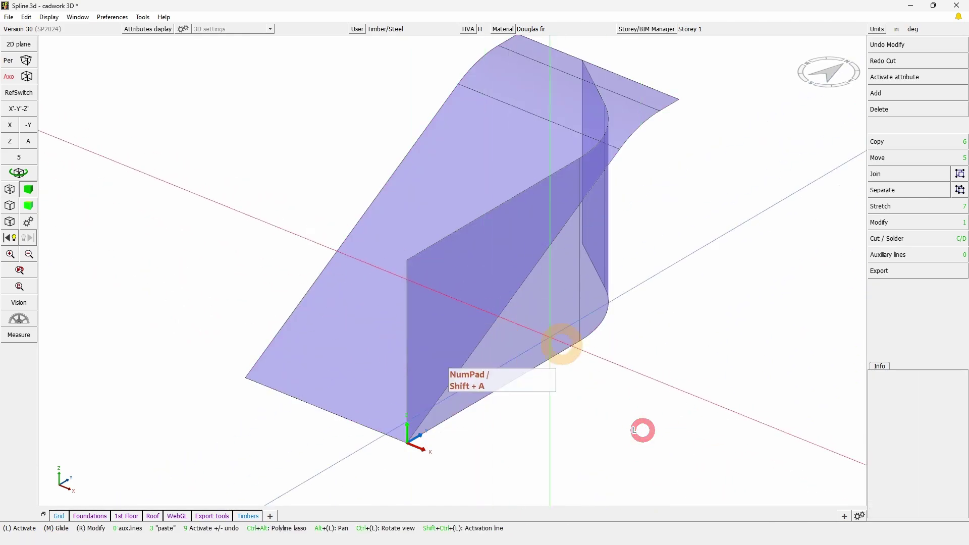
Cut the vertical curved surface along its intersection with the sloped curved surface.
left_click(544, 308)
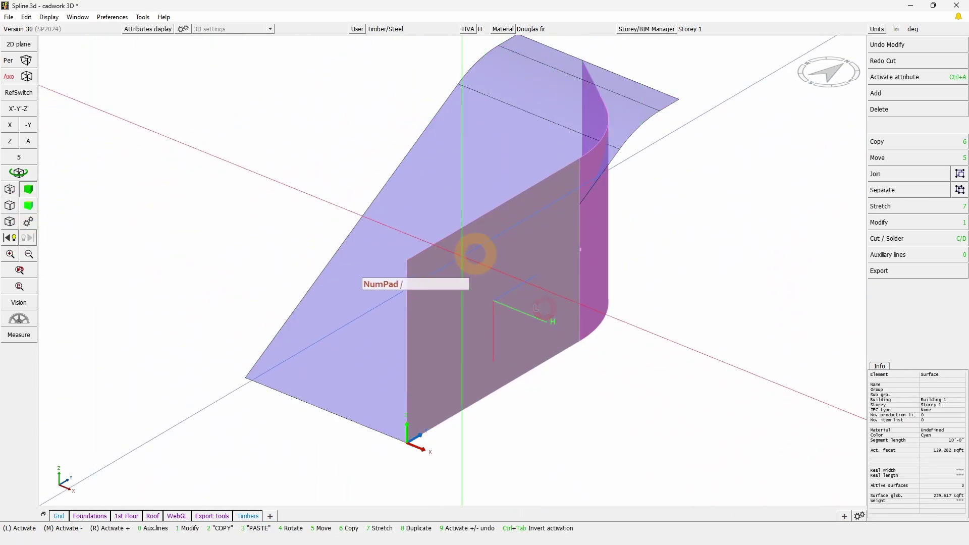
left_click(888, 242)
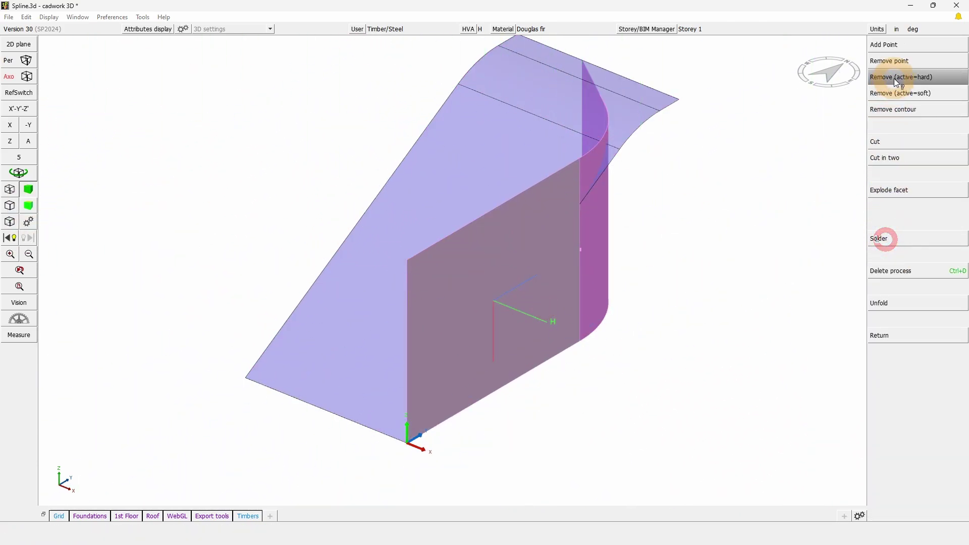
left_click(526, 158)
right_click(709, 315)
right_click(696, 326)
Isolate all the lower pieces of the cut vertical surface.
left_click(553, 332)
right_click(611, 272)
right_click(602, 257)
right_click(600, 236)
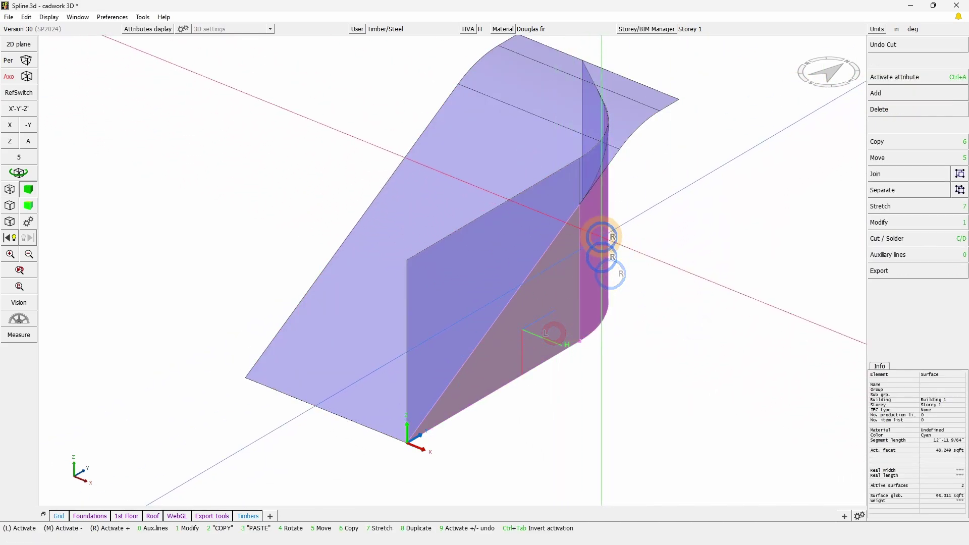
key("F4")
Convert the isolated surface pieces to lines.
left_click(945, 221)
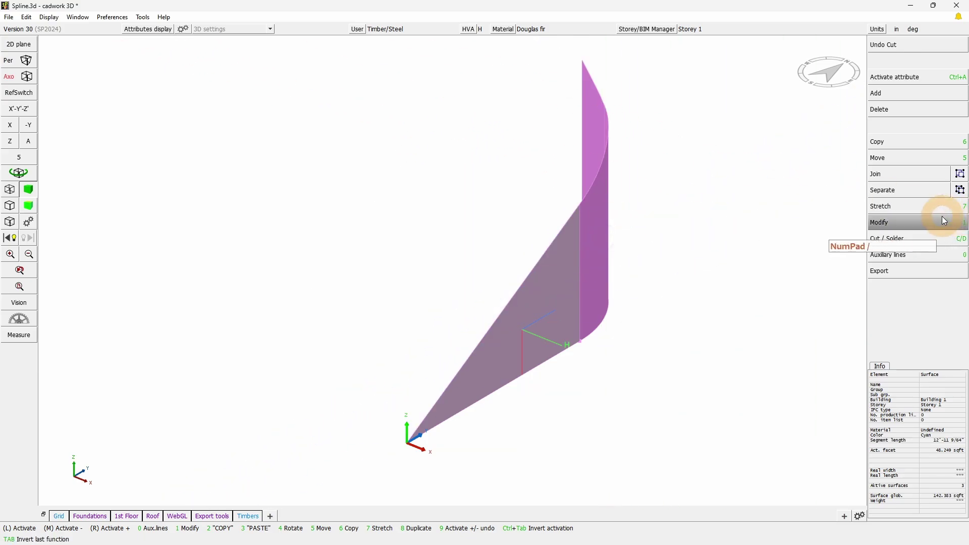
left_click(907, 223)
left_click(894, 401)
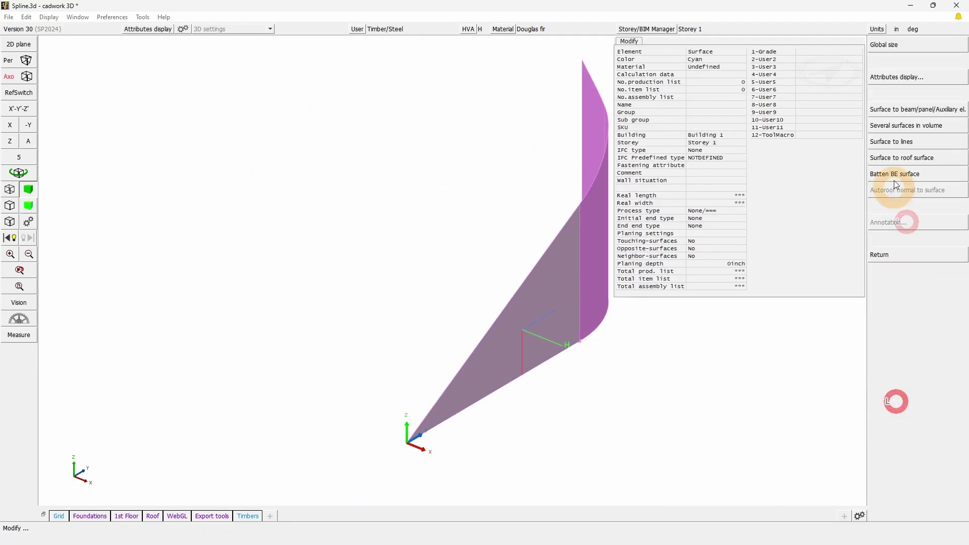
left_click(908, 143)
right_click(645, 320)
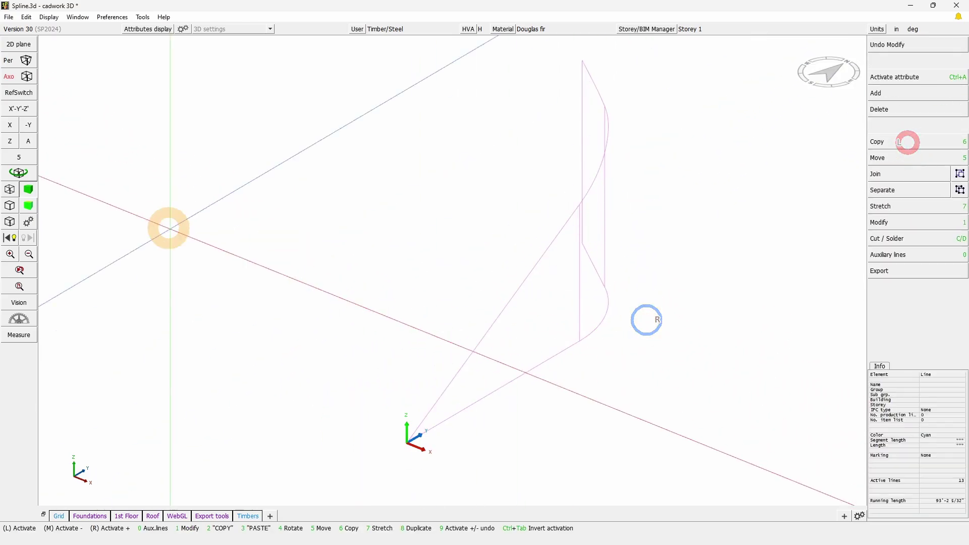
Delete the vertical and base lines so that only the upper curved path remains.
left_click(19, 172)
right_click(452, 270)
left_click_drag(812, 418, 620, 300)
key("Delete")
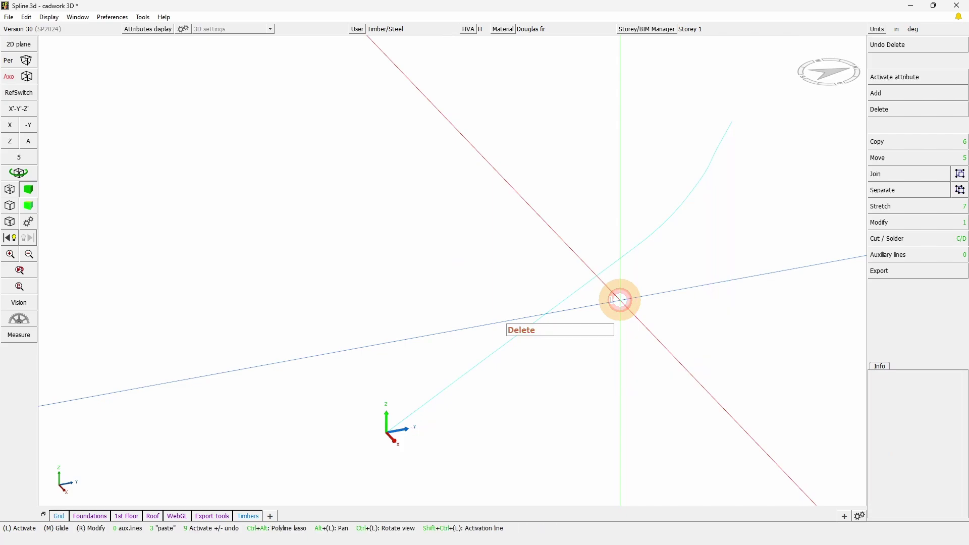
Solder all the segments of the remaining curved path into one continuous line, and clear the selection.
left_click(547, 311)
left_click(959, 243)
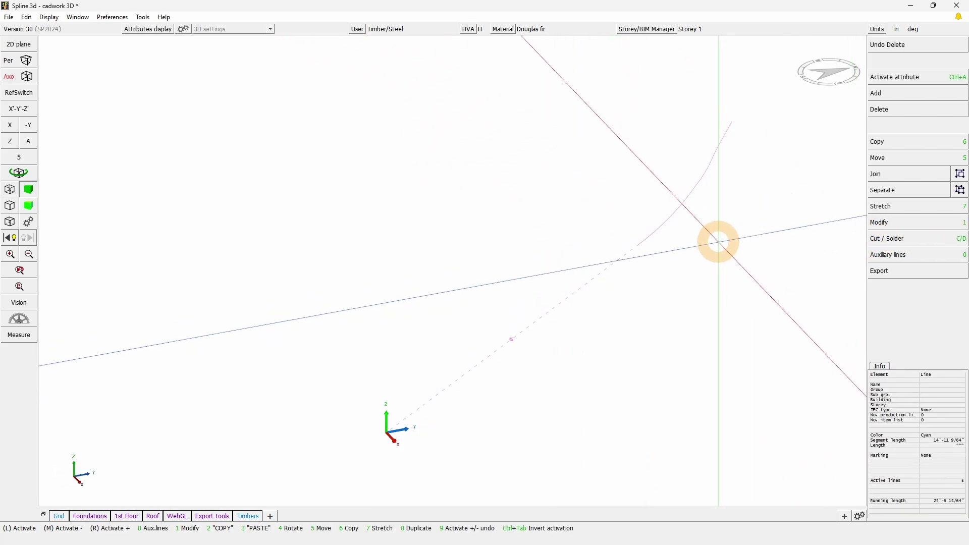
key("d")
left_click(704, 294)
left_click(621, 256)
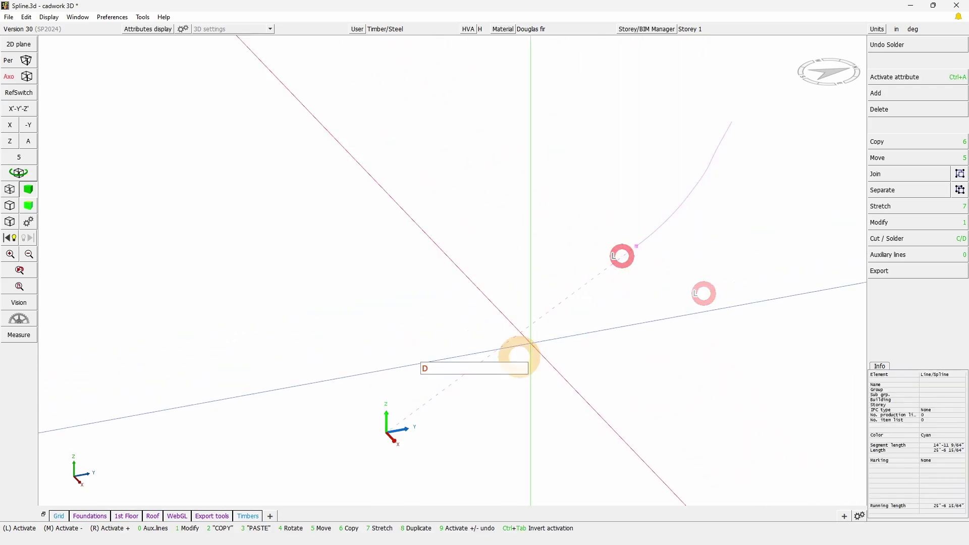
left_click(28, 173)
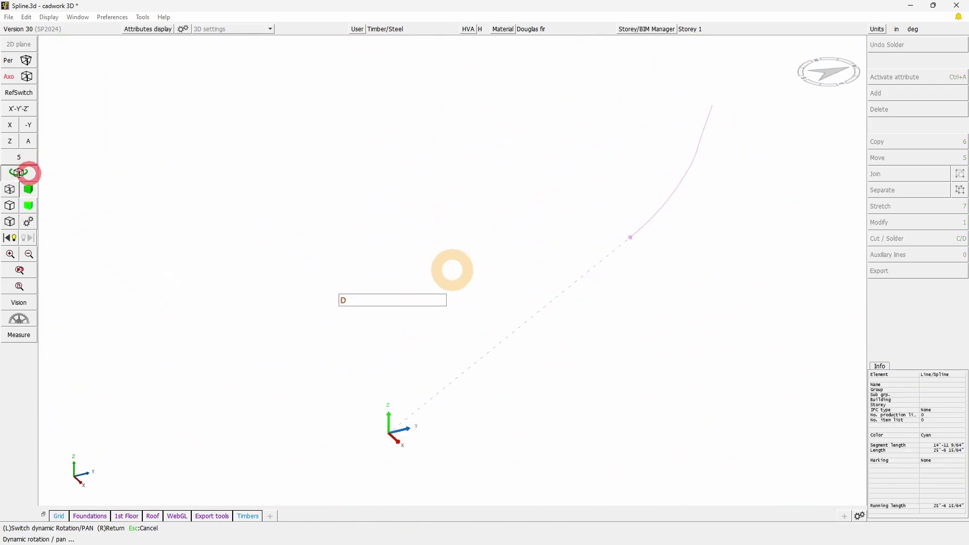
right_click(459, 270)
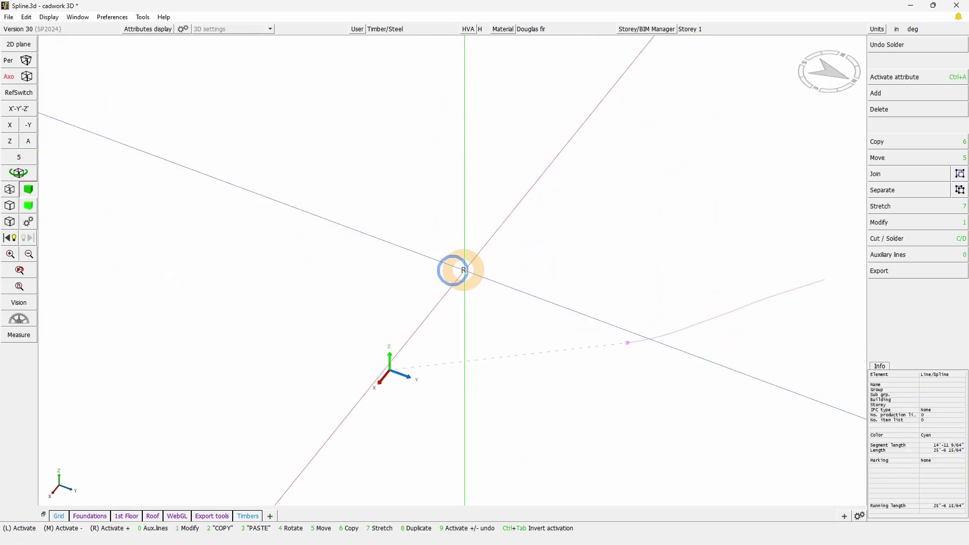
key("KP_Multiply")
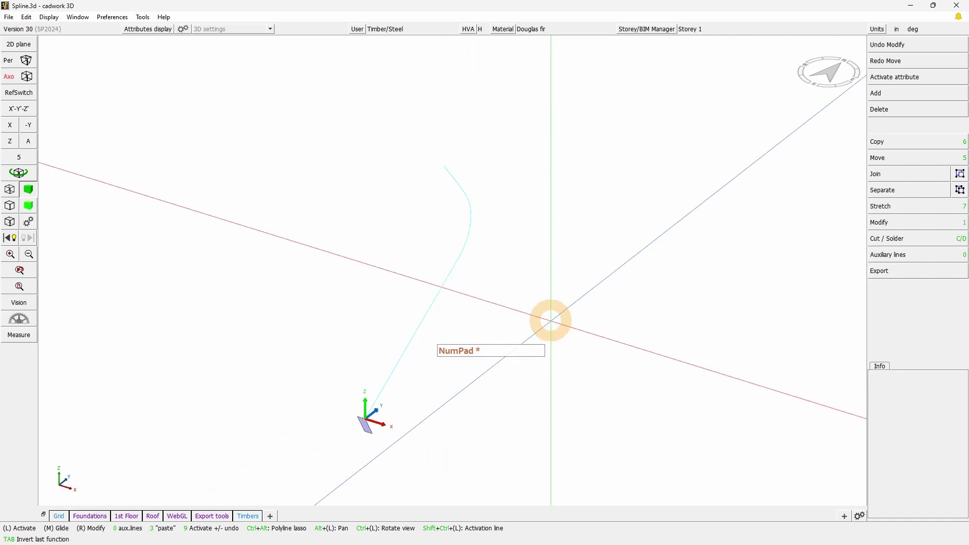
left_click(551, 321)
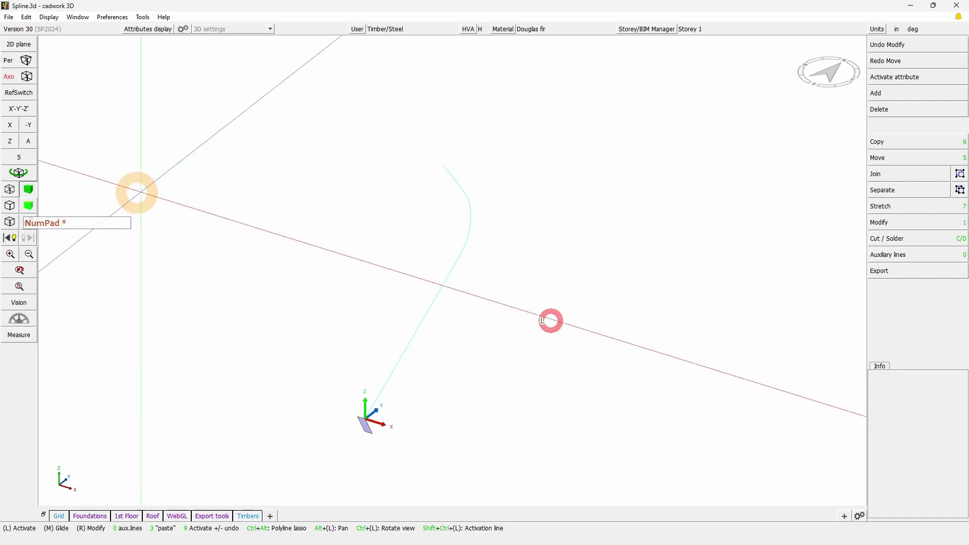
Convert the profile surface at the origin to a beam by extruding it along the cyan curved line with By line or edge.
left_click(23, 173)
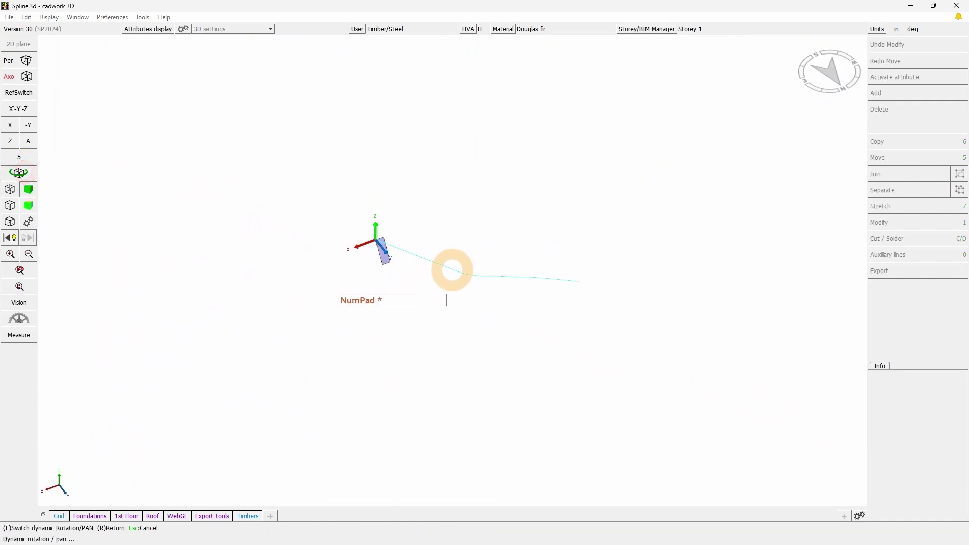
right_click(452, 270)
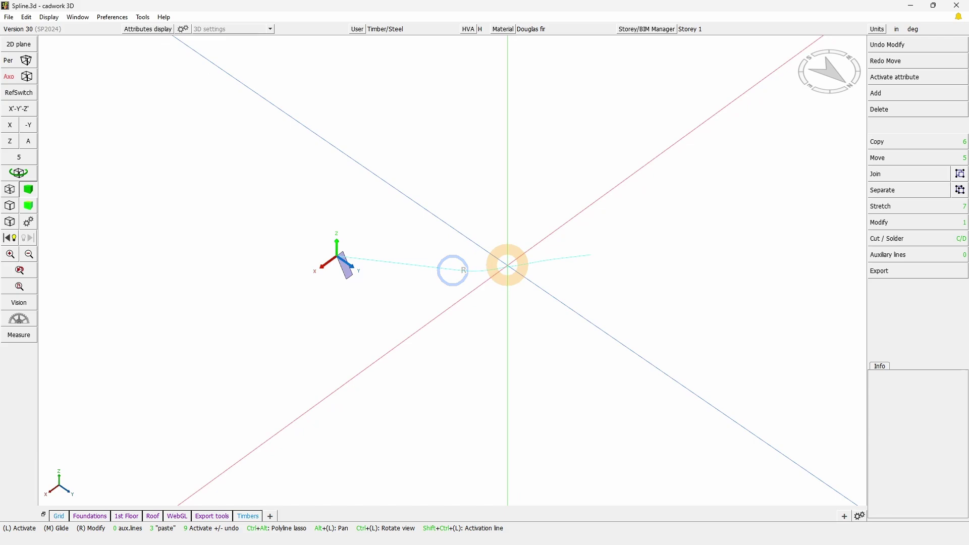
scroll(578, 266, "up", 2)
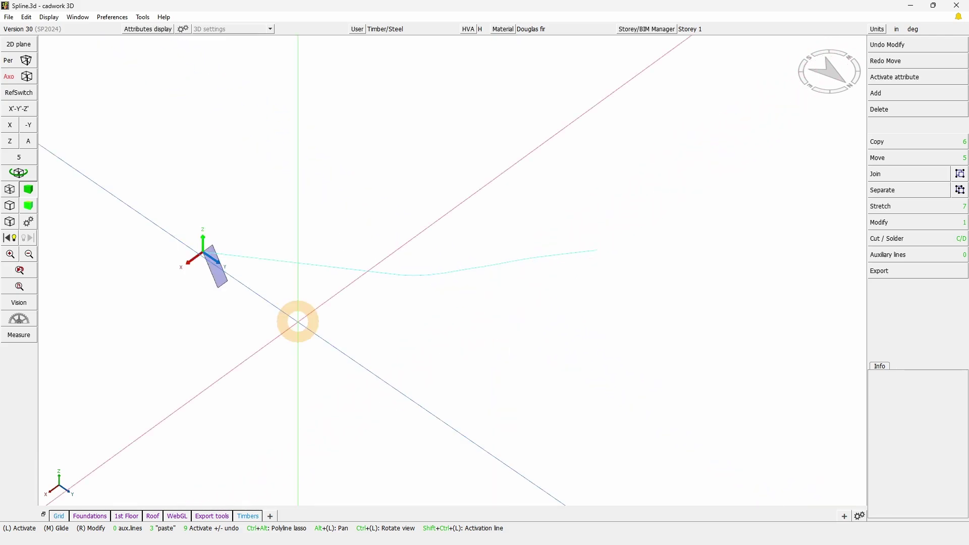
left_click(218, 275)
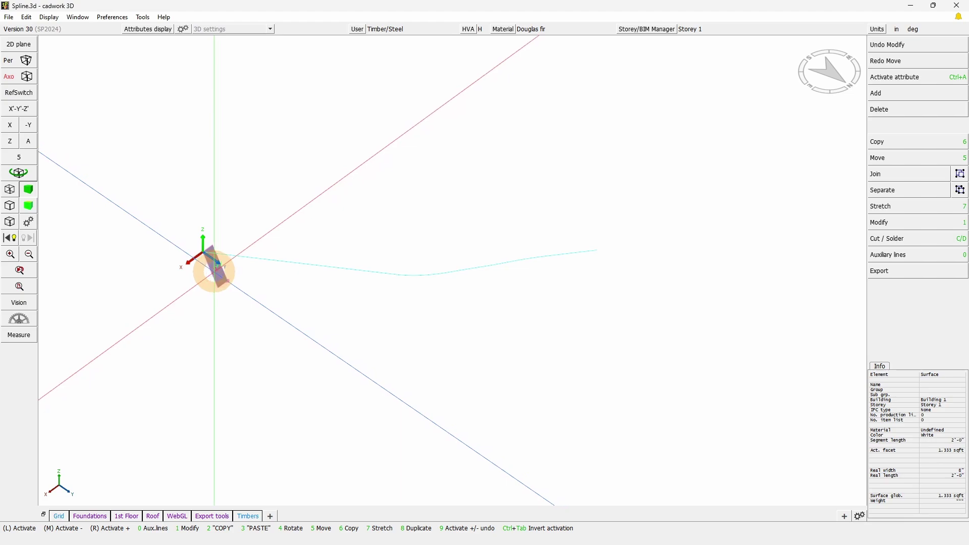
left_click(882, 211)
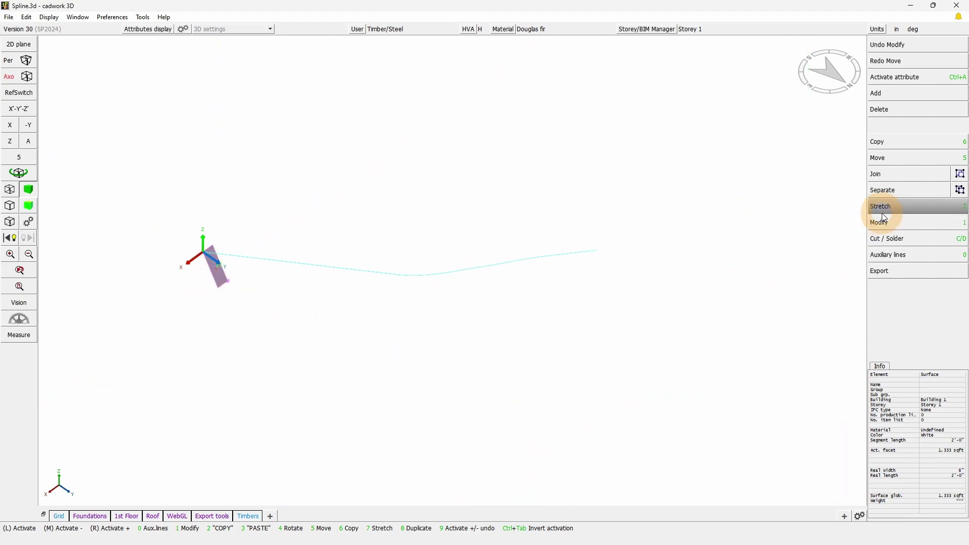
left_click(894, 225)
left_click(907, 402)
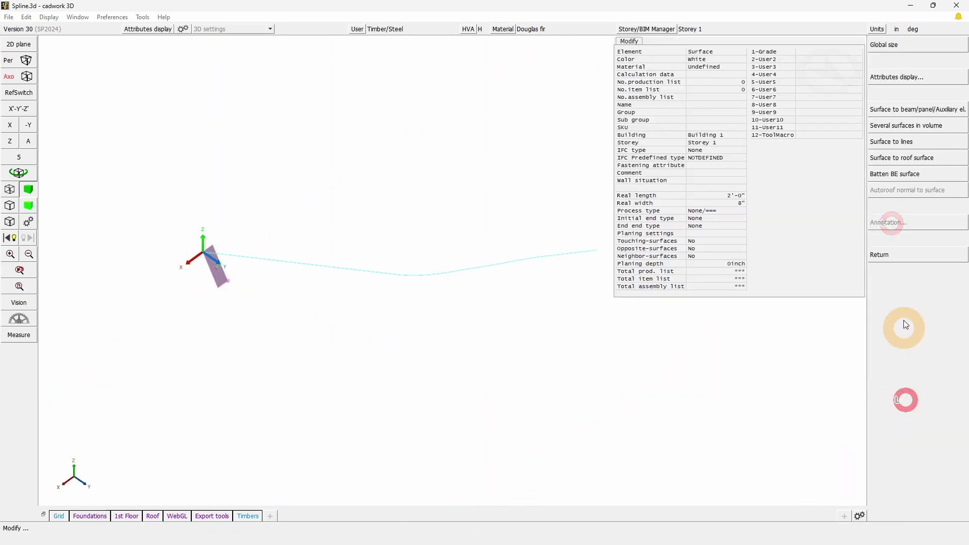
left_click(890, 111)
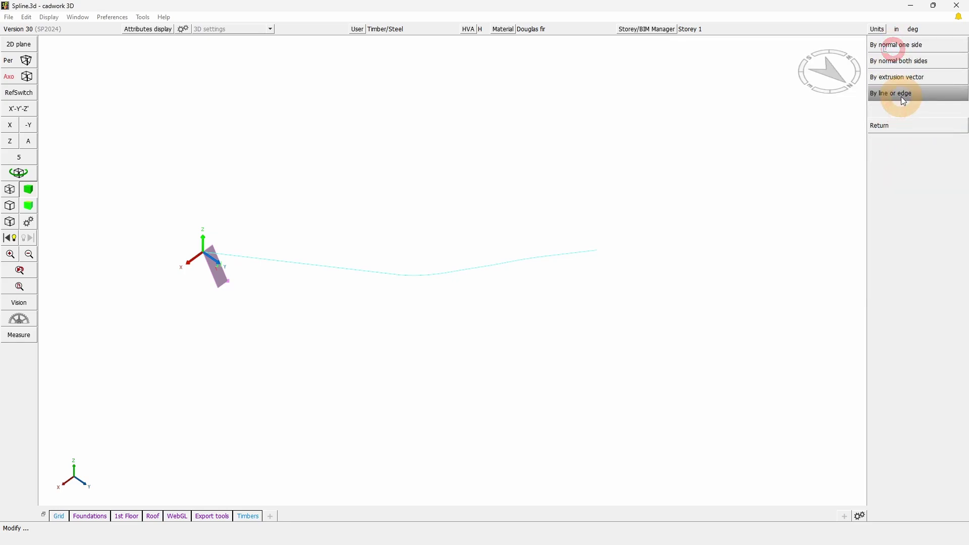
left_click(904, 101)
left_click(382, 271)
right_click(401, 426)
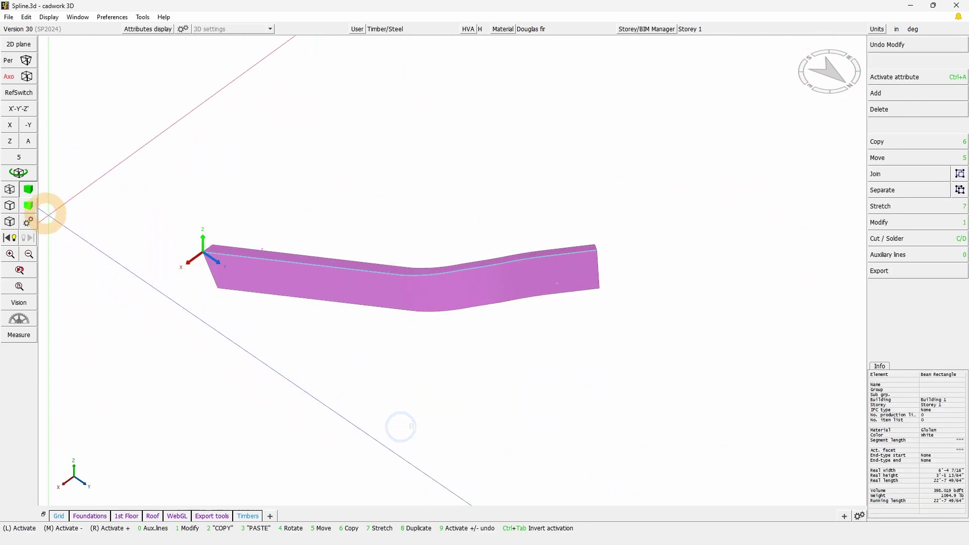
Inspect the extruded beam from several angles, and undo its conversion from the profile surface.
left_click(29, 175)
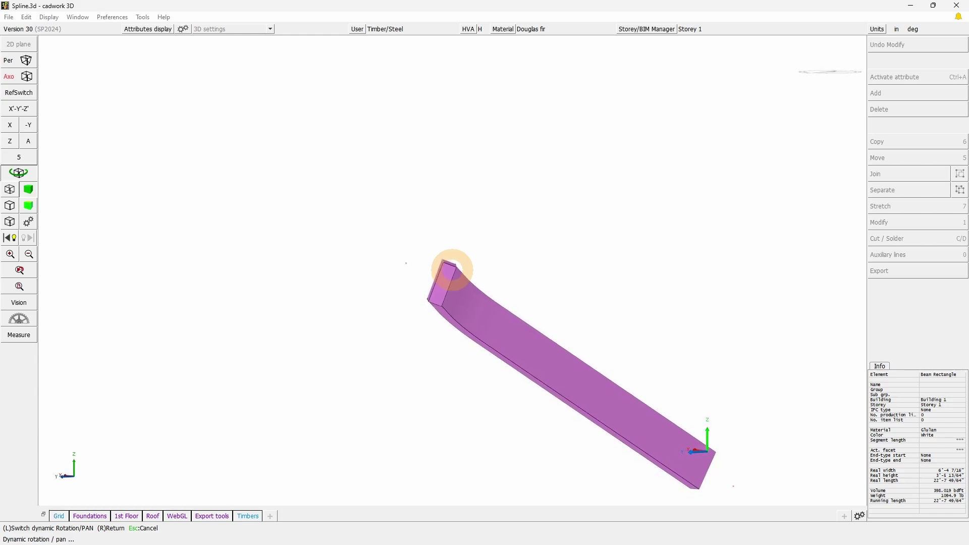
right_click(453, 270)
left_click_drag(444, 260, 459, 315)
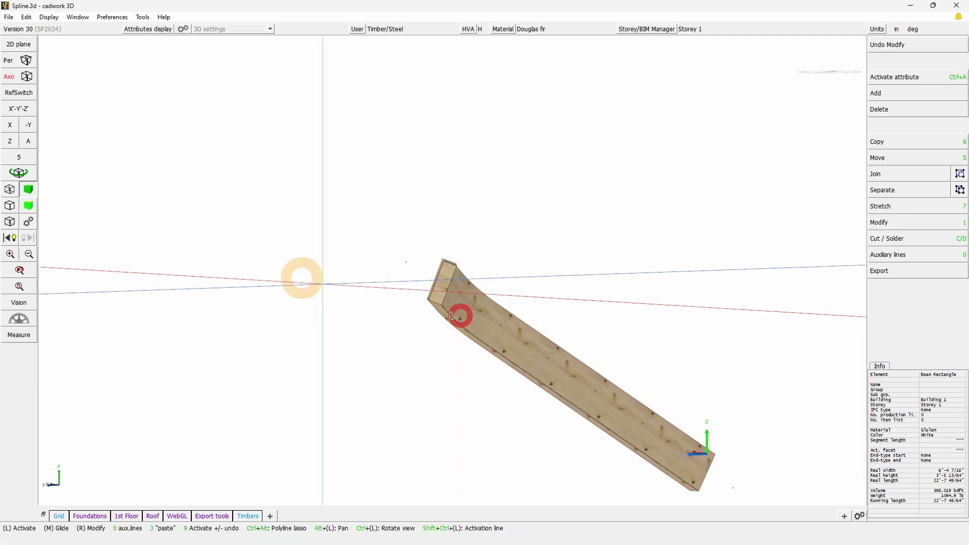
left_click(6, 175)
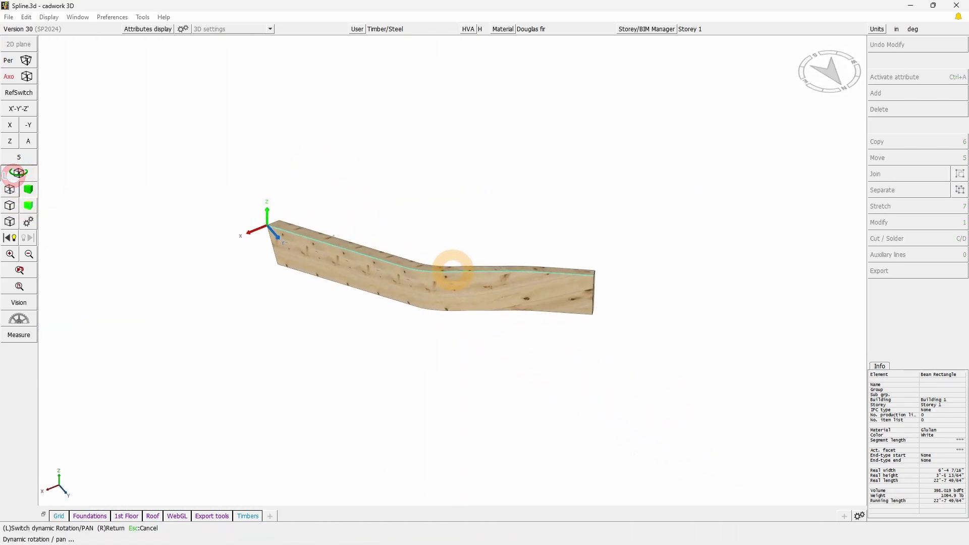
right_click(452, 270)
left_click(720, 164)
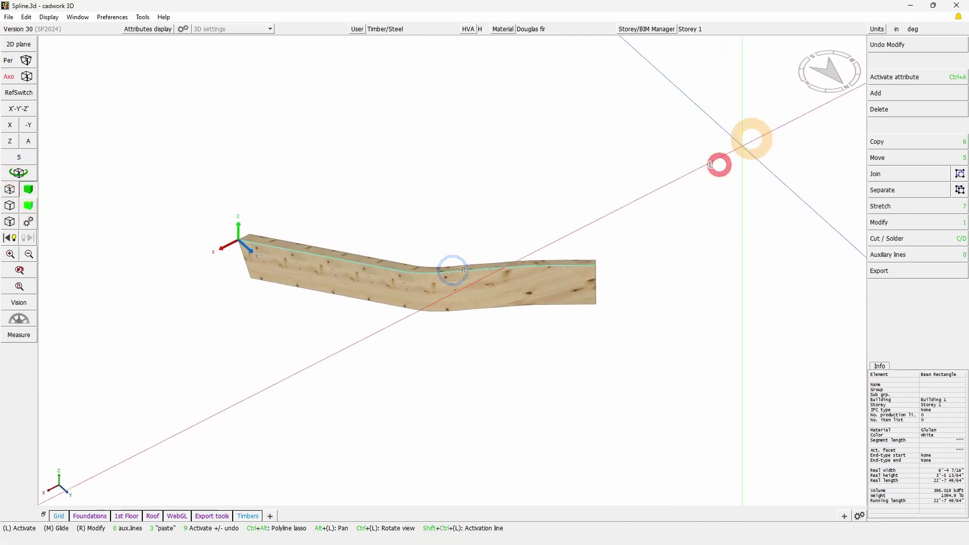
left_click(887, 44)
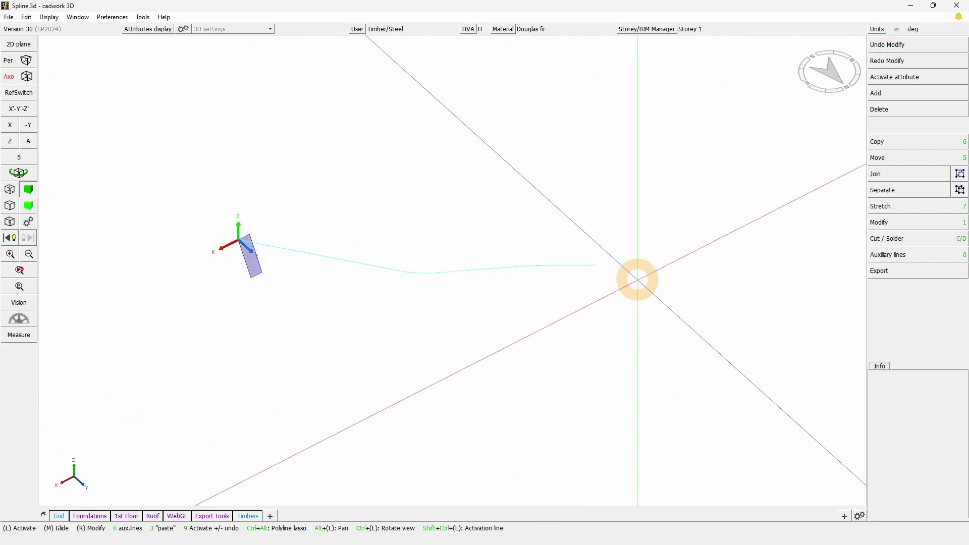
Show all hidden elements, and isolate the three profile surfaces together with the upper curved guide line.
key("shift+a")
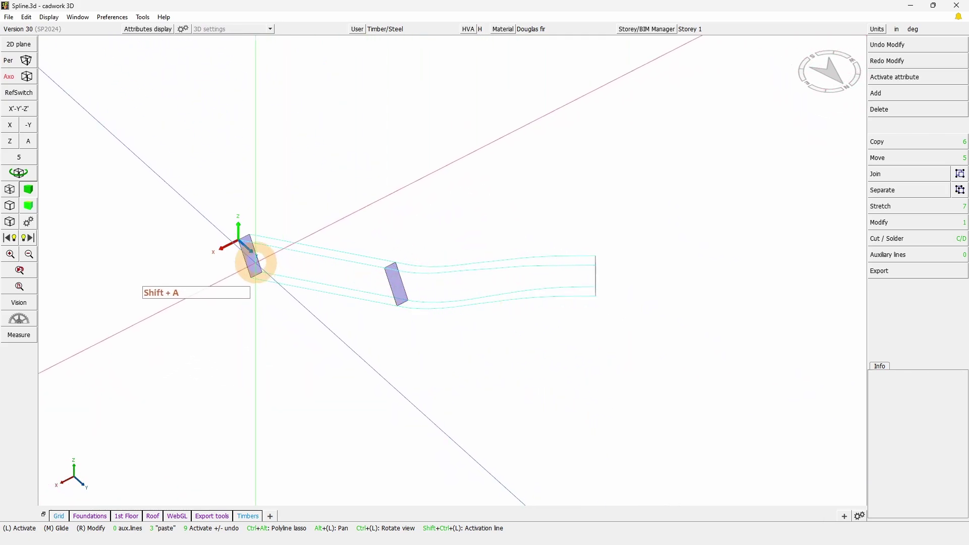
left_click(252, 259)
right_click(396, 282)
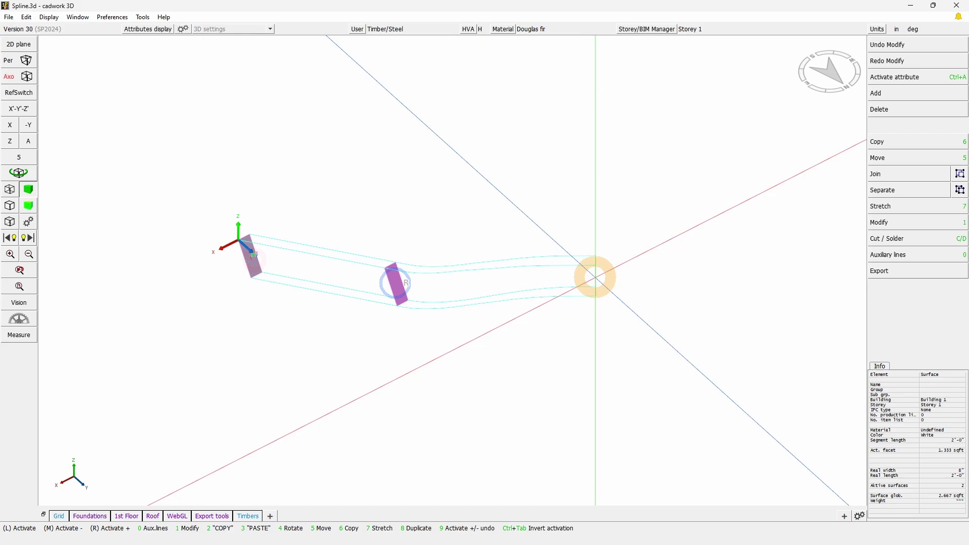
right_click(426, 274)
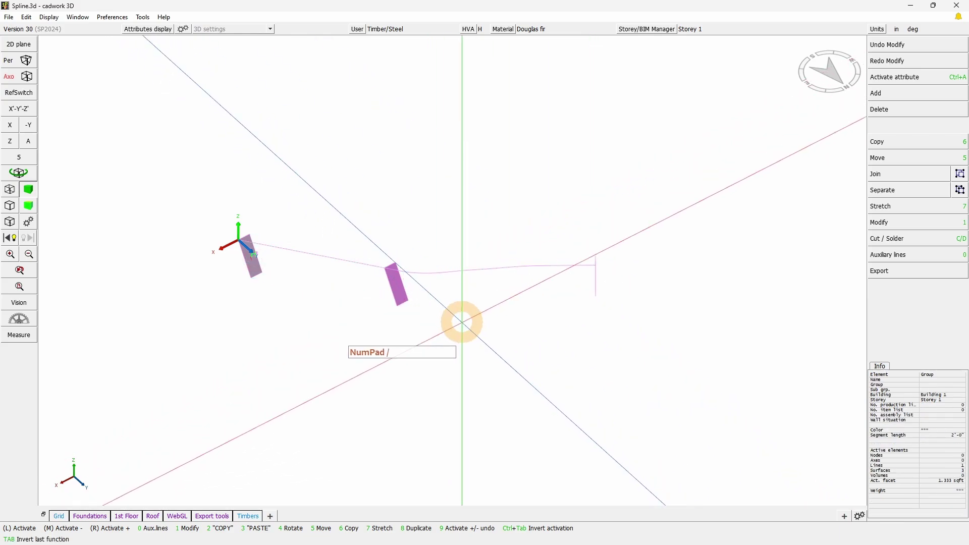
left_click(460, 320)
Inspect the middle profile surface's dimensions and its position on the guide line, and clear the selection.
left_click(19, 173)
mouse_move(453, 270)
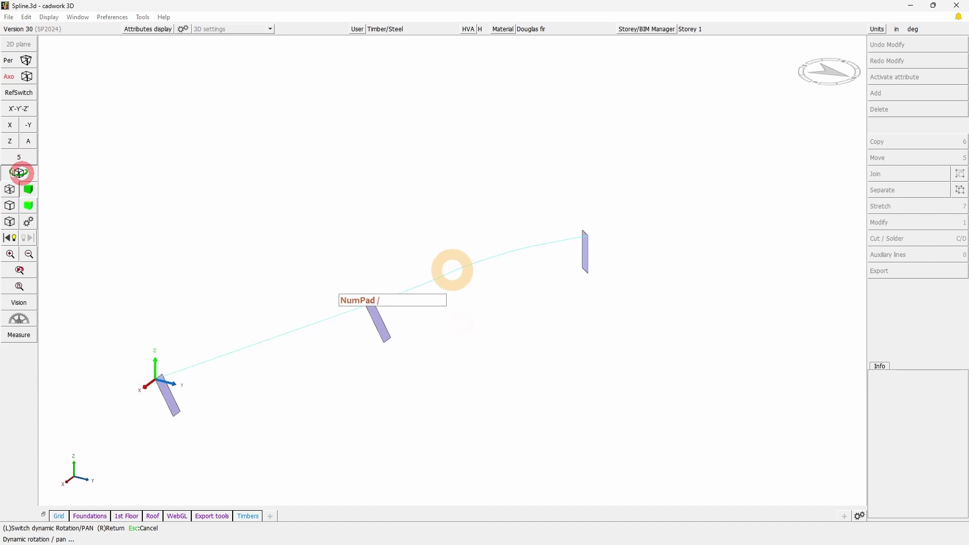
right_click(452, 270)
left_click(398, 280)
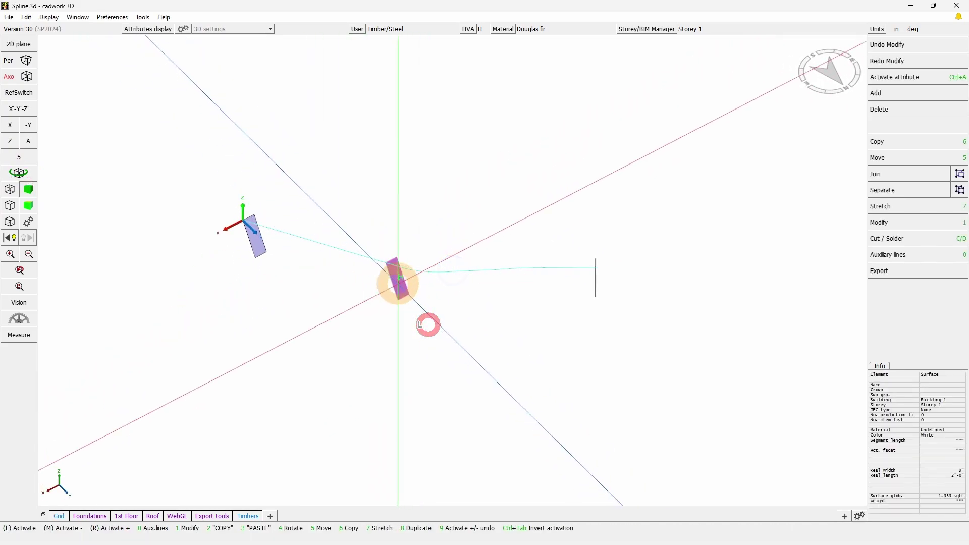
left_click(943, 481)
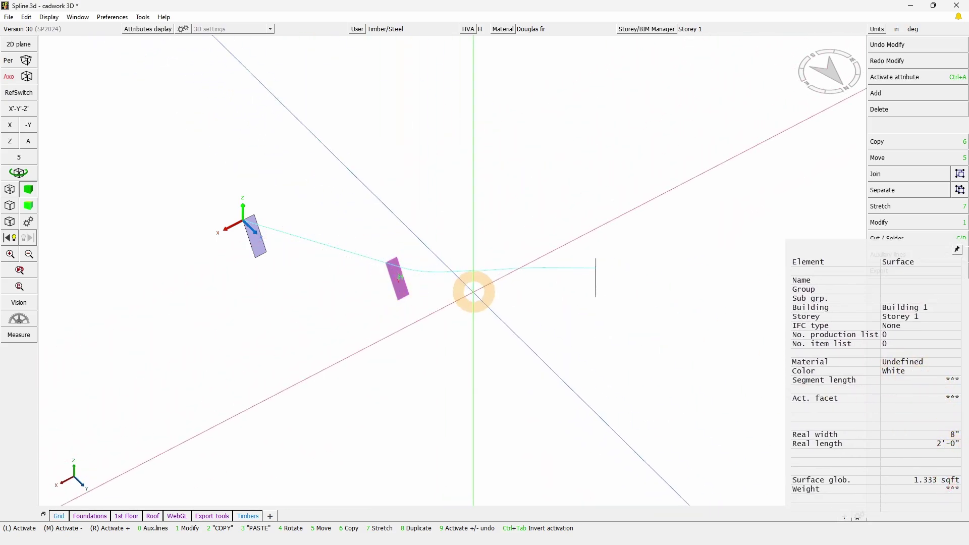
left_click(555, 334)
Examine the orientation of the end profile, and compare the three profile surfaces along the cyan guide line.
scroll(574, 287, "up", 4)
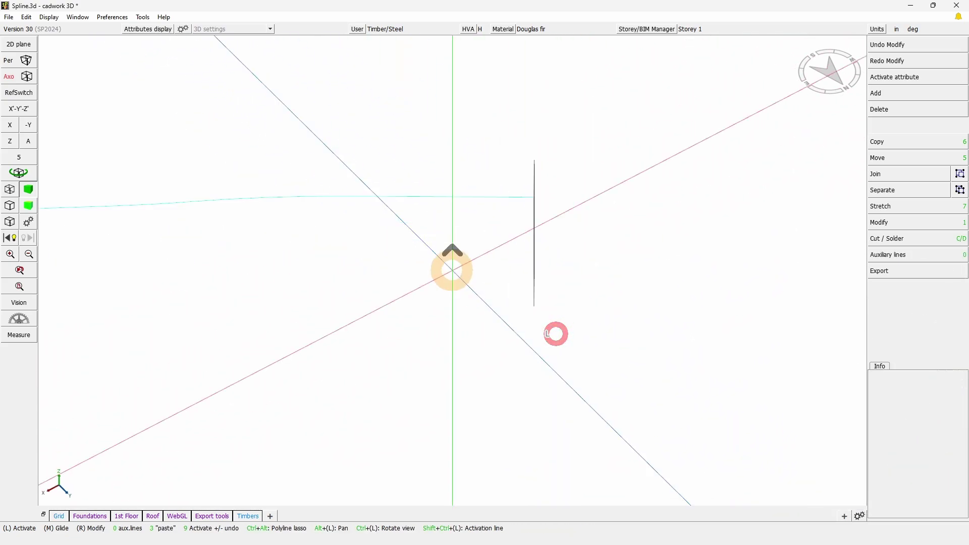
left_click(30, 179)
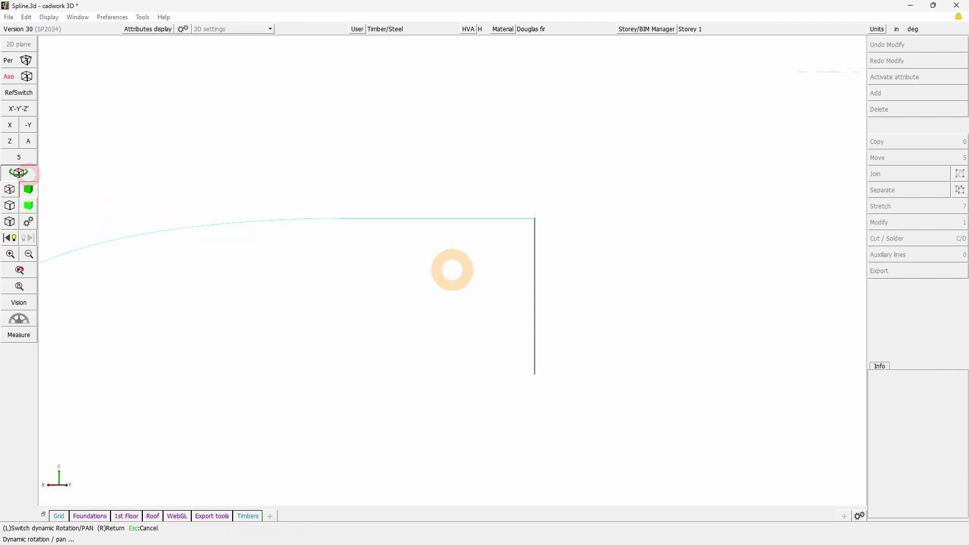
right_click(453, 271)
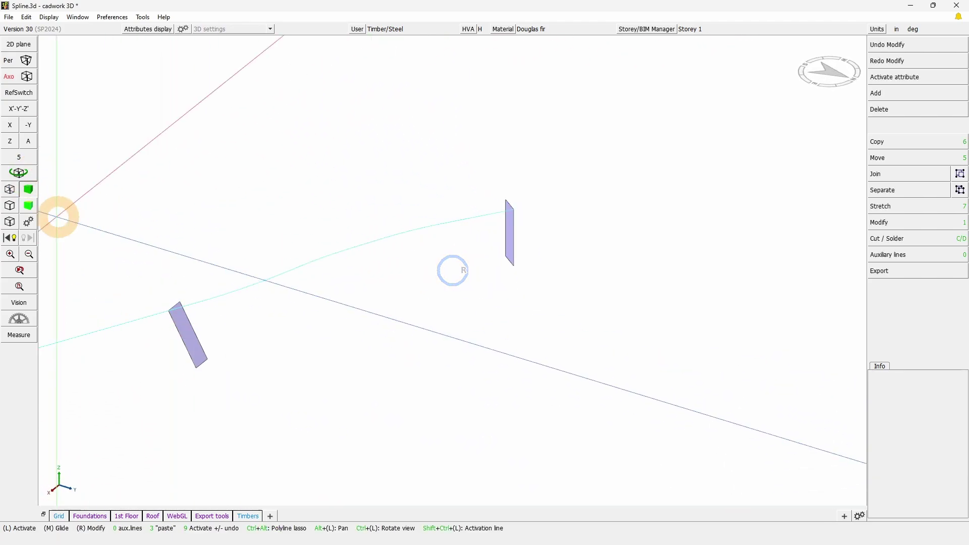
left_click(16, 175)
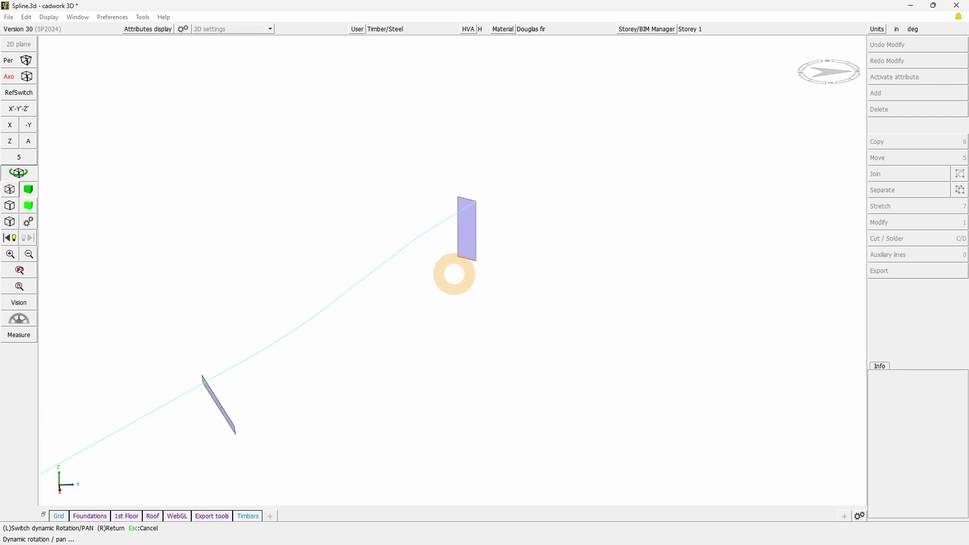
right_click(453, 271)
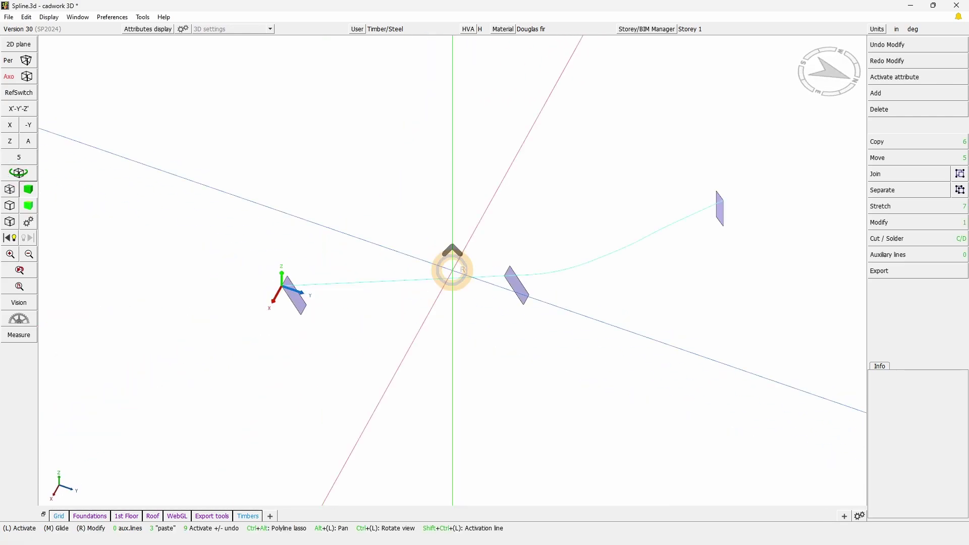
left_click(19, 173)
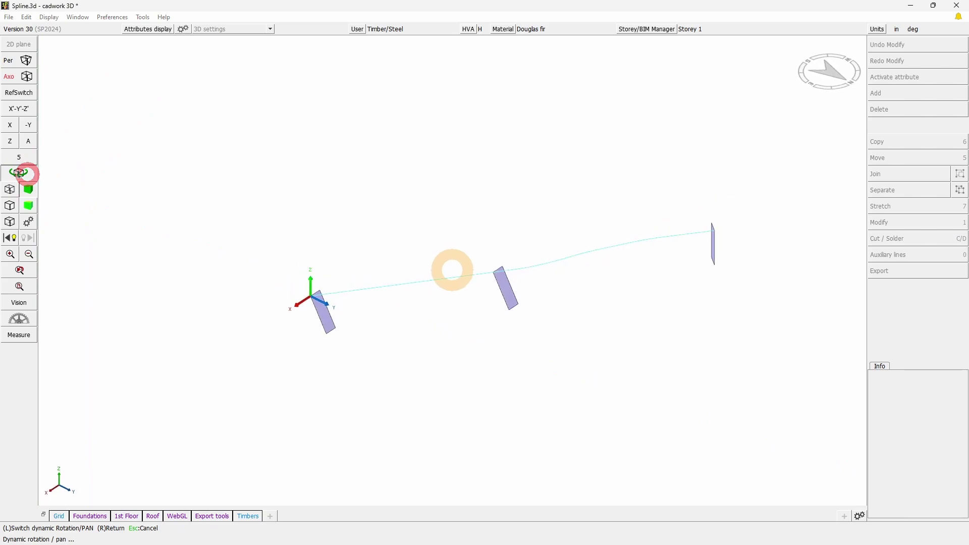
right_click(452, 270)
left_click(329, 323)
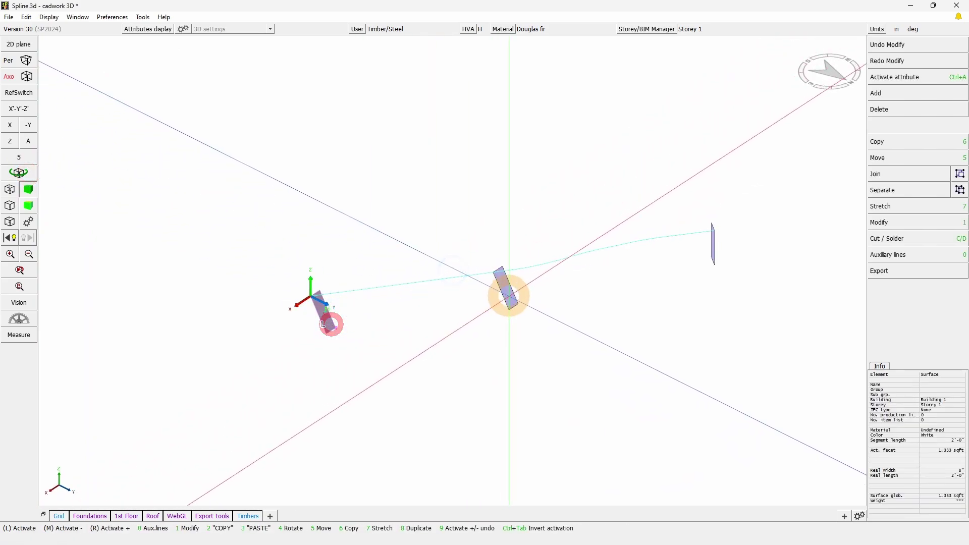
left_click(712, 254)
left_click(330, 319)
left_click(514, 291)
left_click(708, 251)
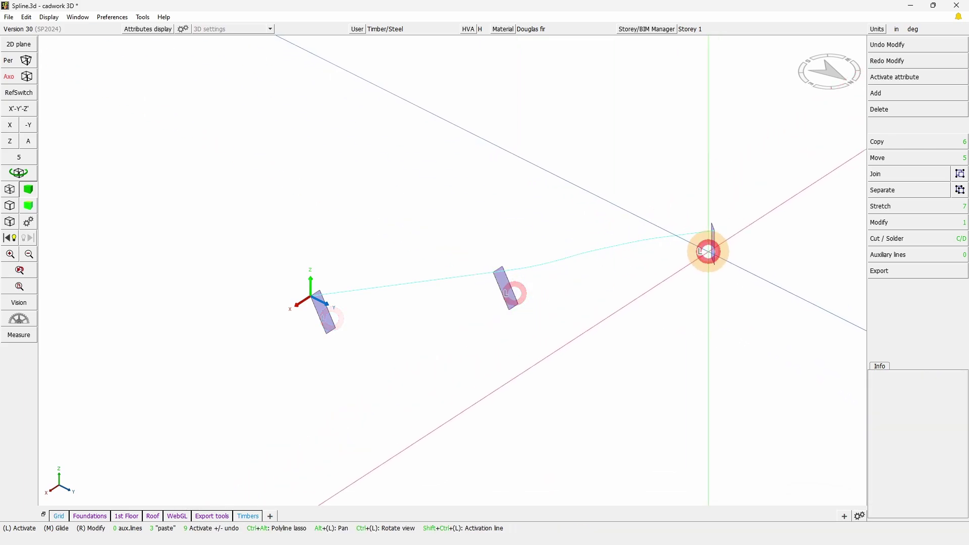
left_click(647, 299)
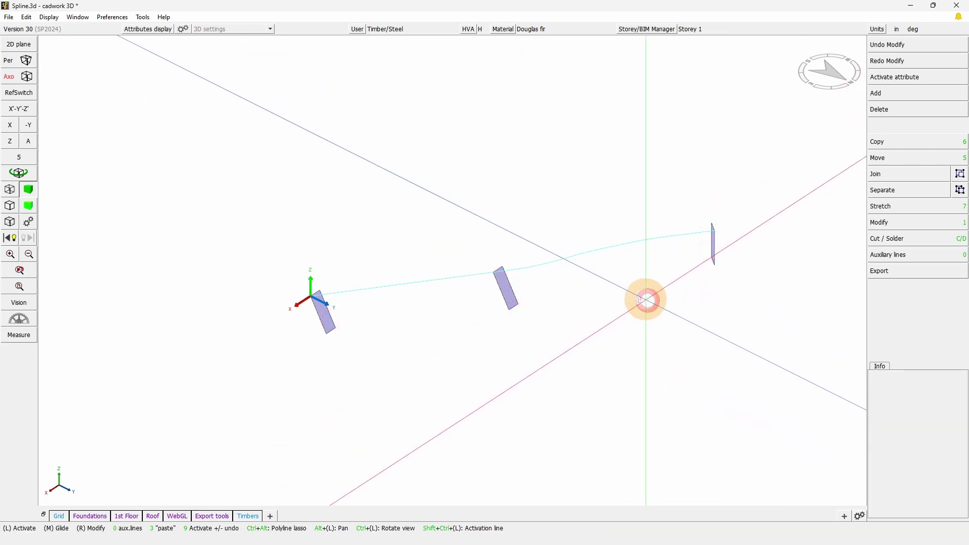
Create a spline volume through the three profile surfaces, in order from the origin, without additional guide lines and with default options.
left_click(879, 96)
left_click(882, 99)
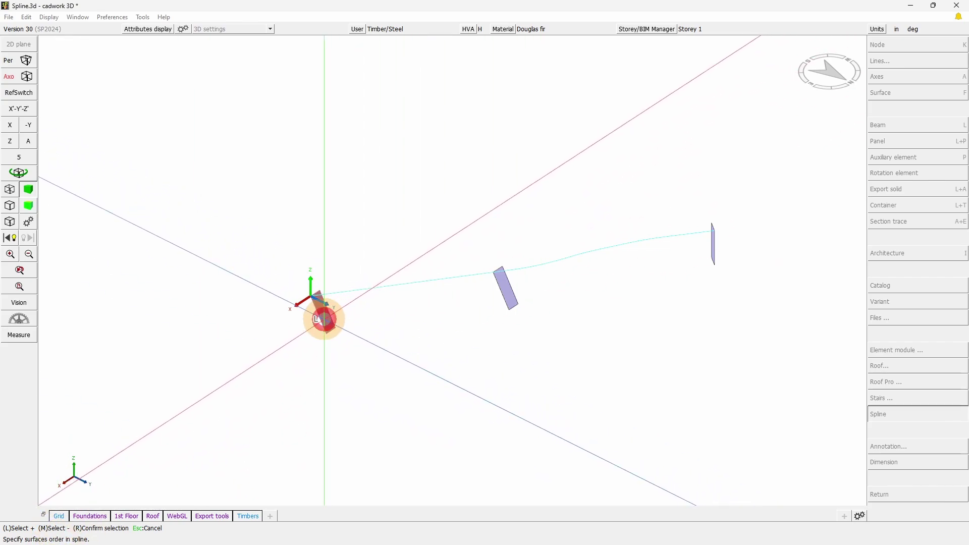
left_click(505, 292)
left_click(712, 250)
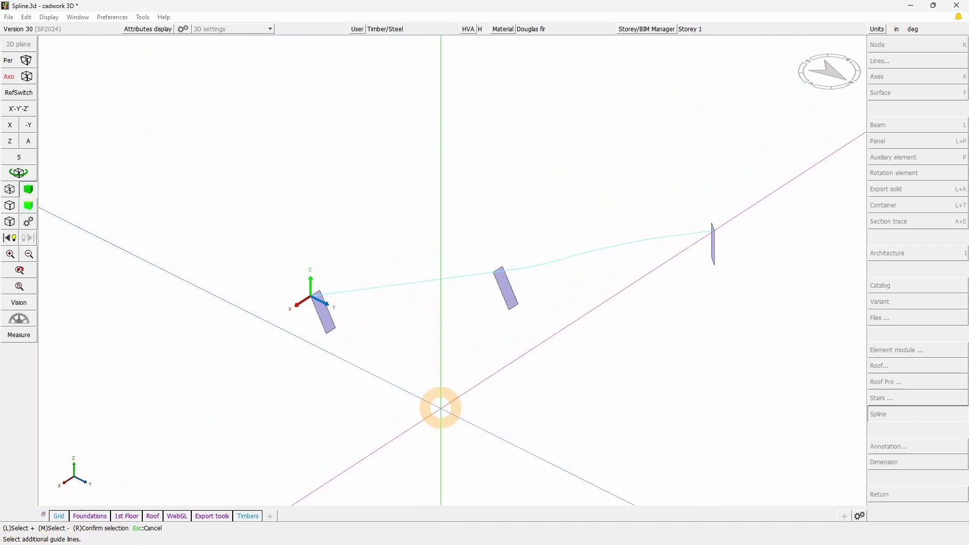
right_click(395, 416)
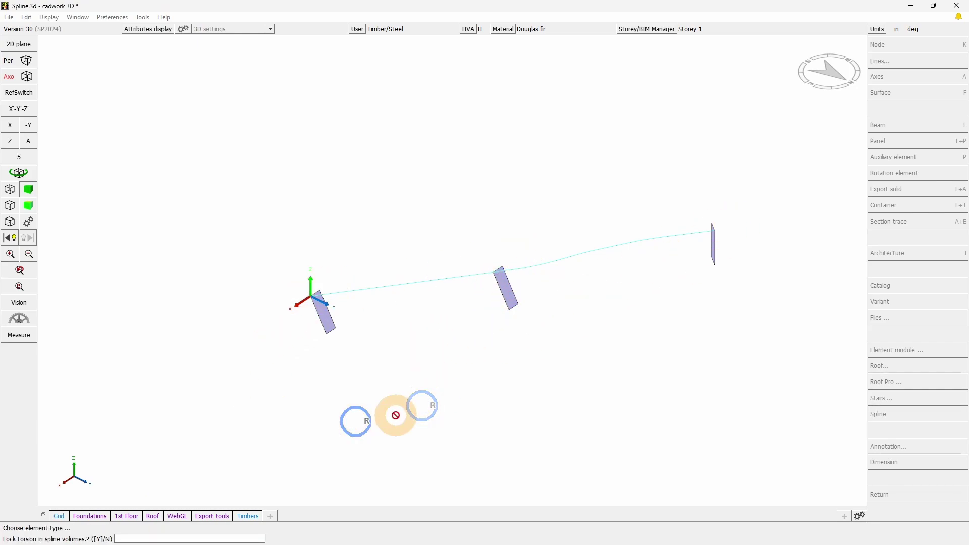
right_click(356, 421)
right_click(597, 409)
Compare the spline volume's curvature with the cyan guide line from several angles, and undo its creation.
left_click(20, 173)
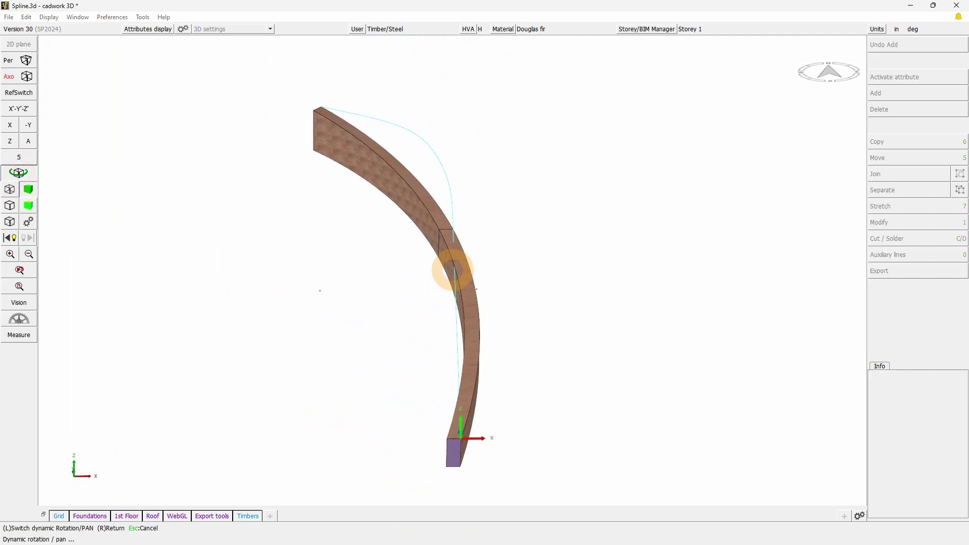
middle_click_drag(453, 270, 453, 270)
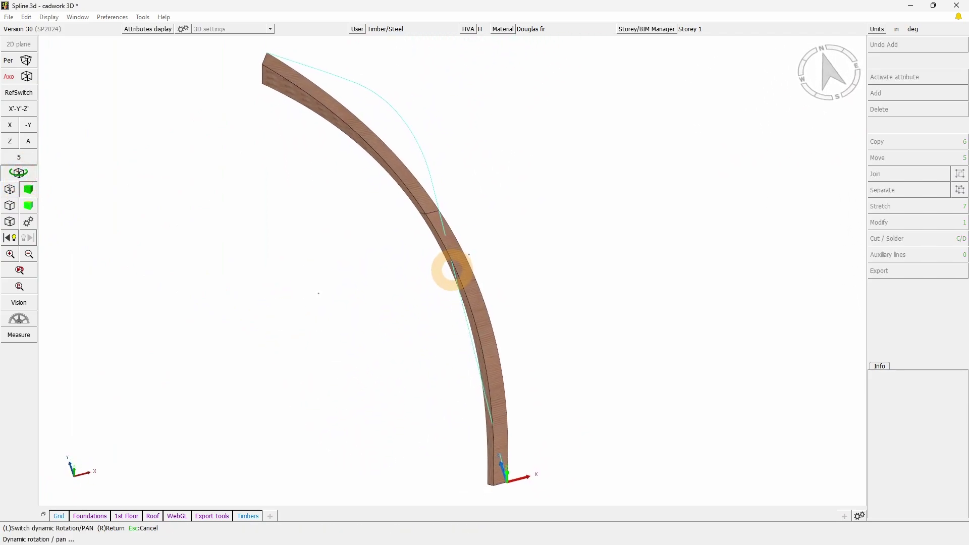
right_click(453, 270)
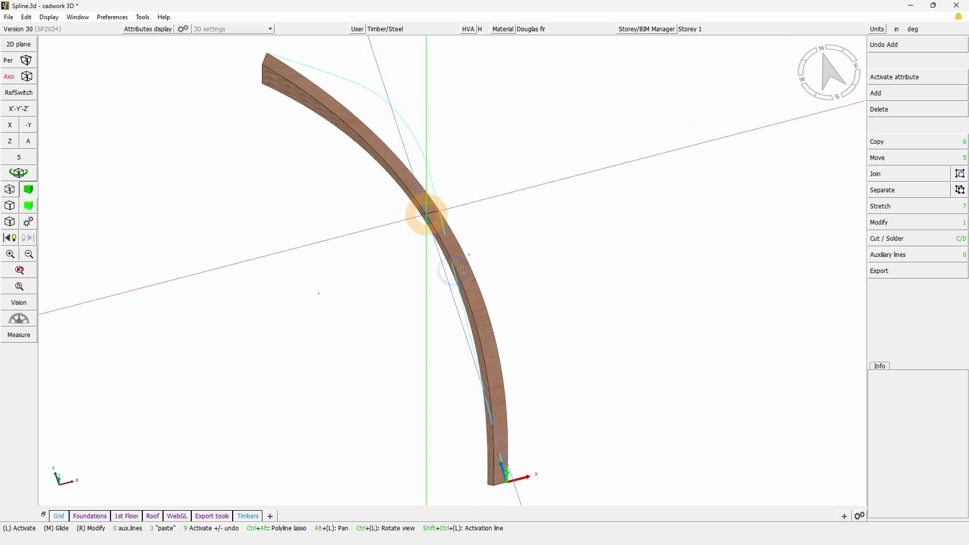
left_click(19, 172)
middle_click_drag(453, 270, 452, 270)
right_click(453, 270)
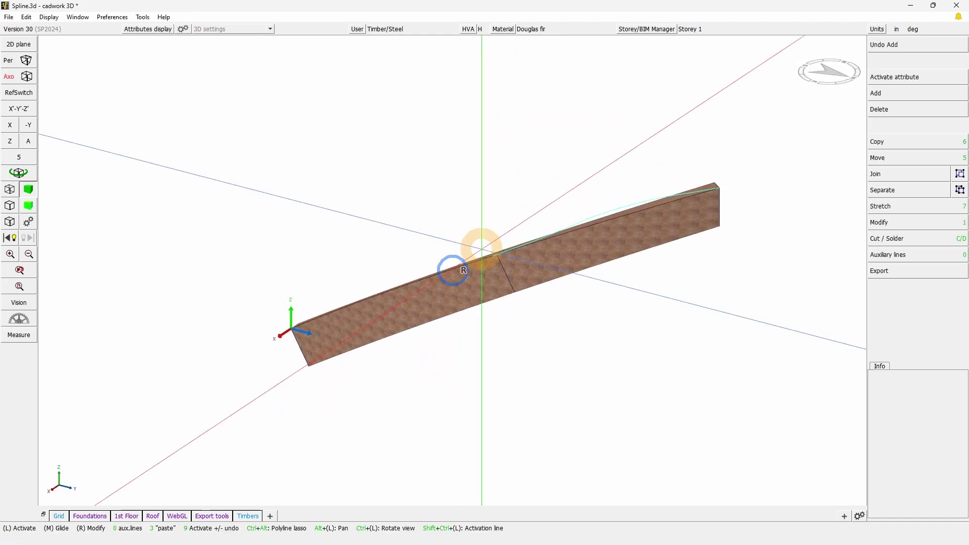
left_click(917, 45)
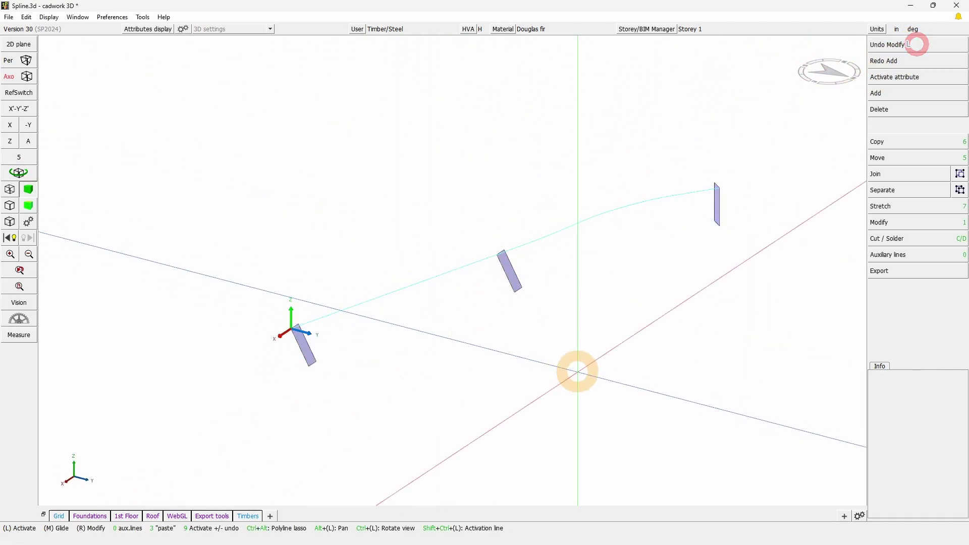
Create a spline volume through the three profile surfaces, in order from the origin, using the cyan curve as additional guide line.
left_click(911, 91)
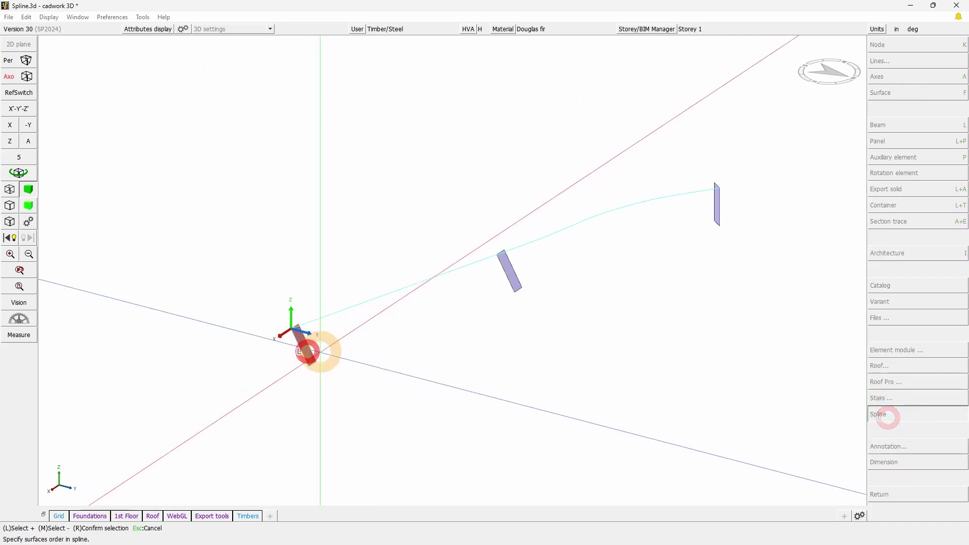
left_click(512, 273)
left_click(717, 210)
right_click(659, 365)
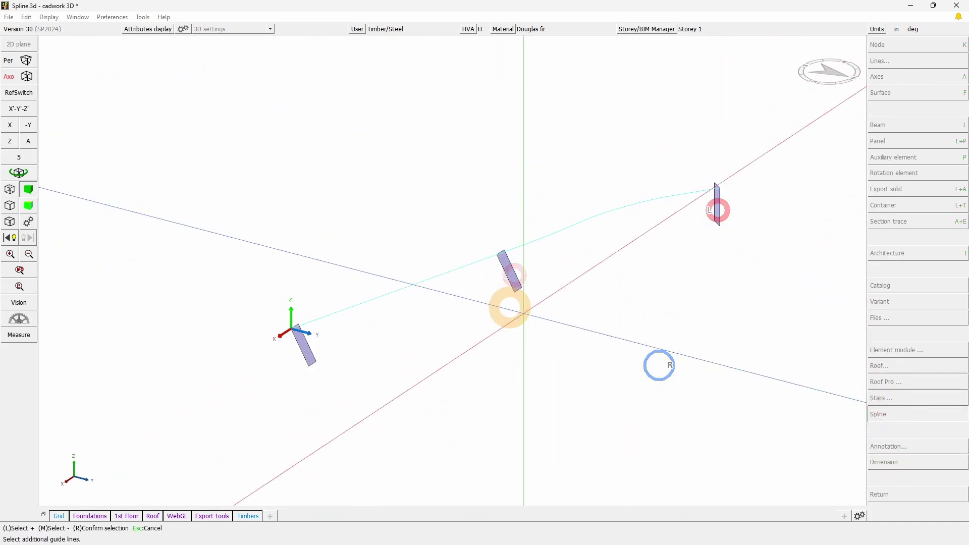
left_click(433, 276)
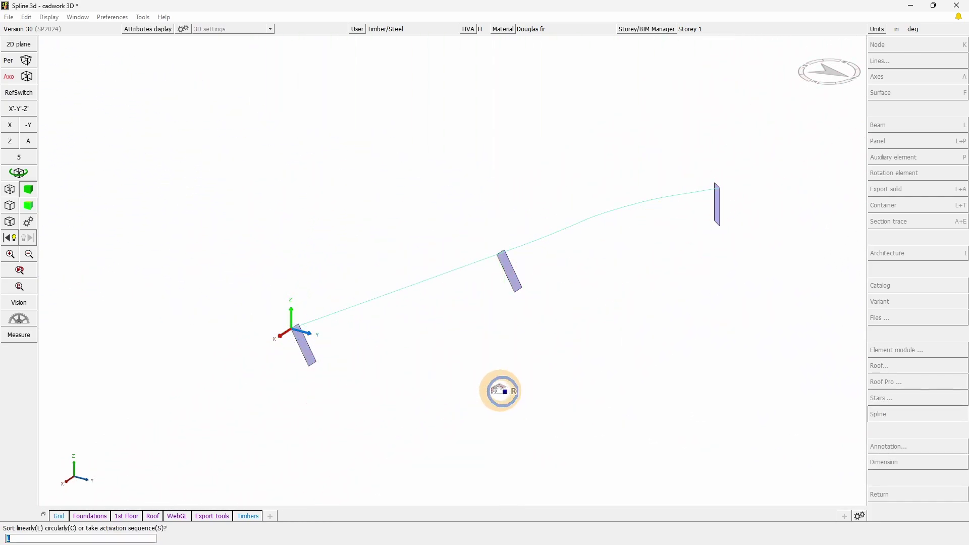
right_click(397, 414)
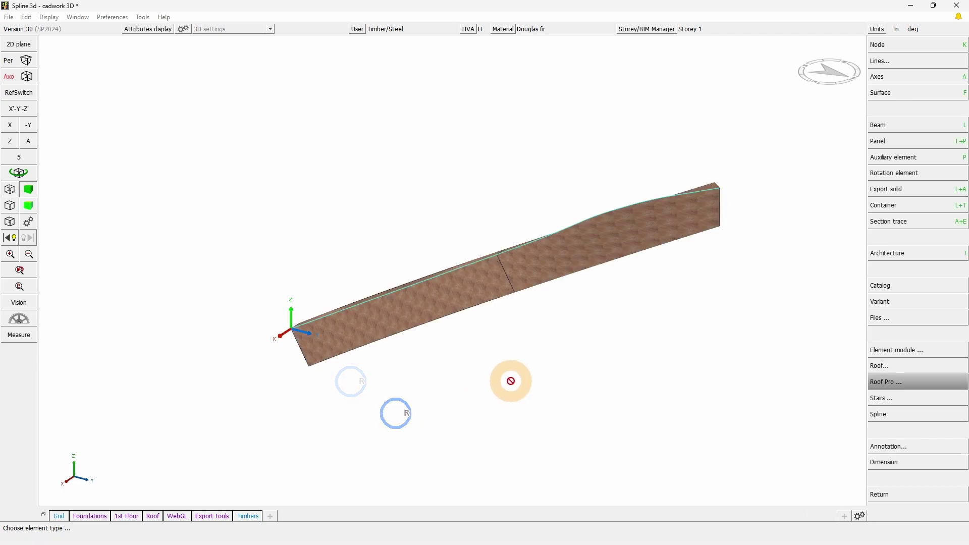
right_click(450, 386)
Examine how the edges of the guided spline volume follow the cyan guide line between the profiles.
left_click(20, 175)
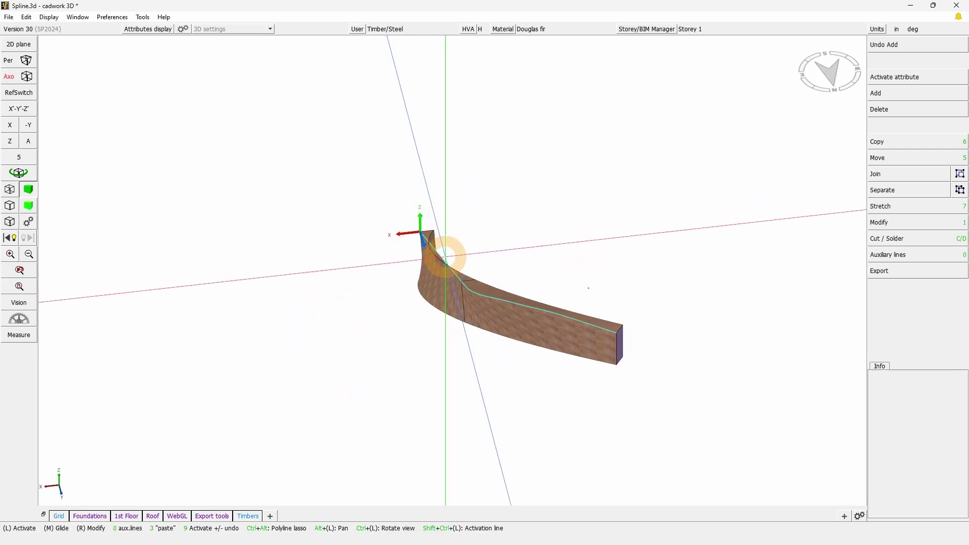
scroll(581, 341, "up", 3)
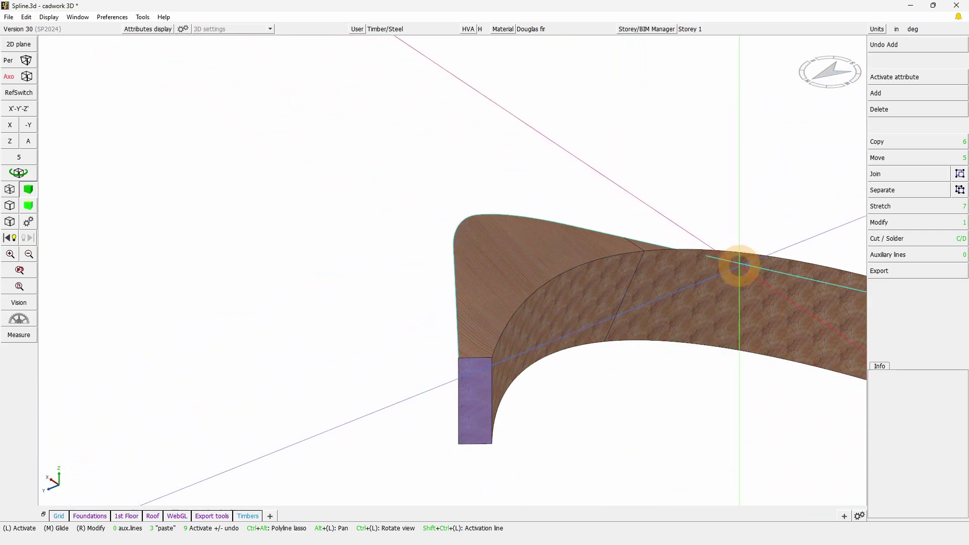
left_click(757, 267)
left_click(773, 224)
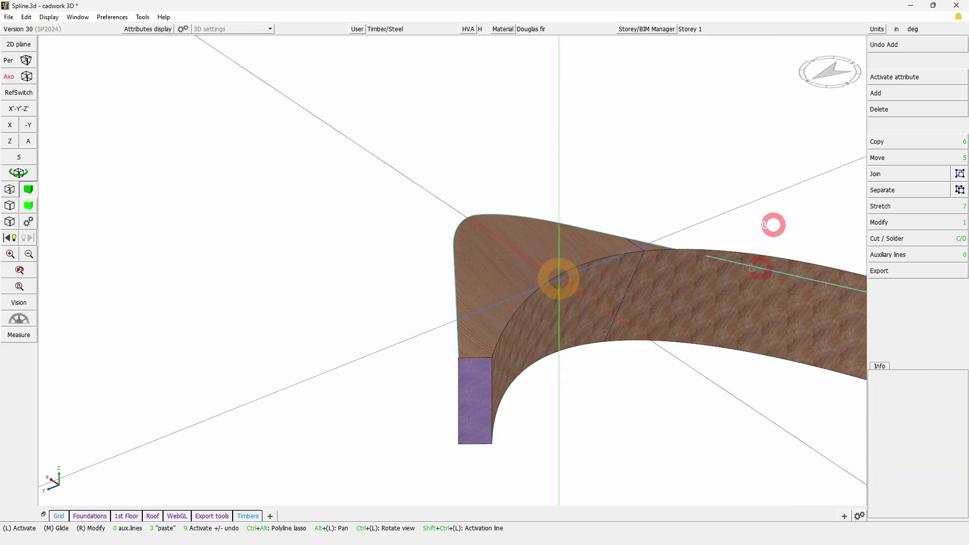
Check the extent of the guided spline volume by activating it, and undo its creation.
left_click(567, 272)
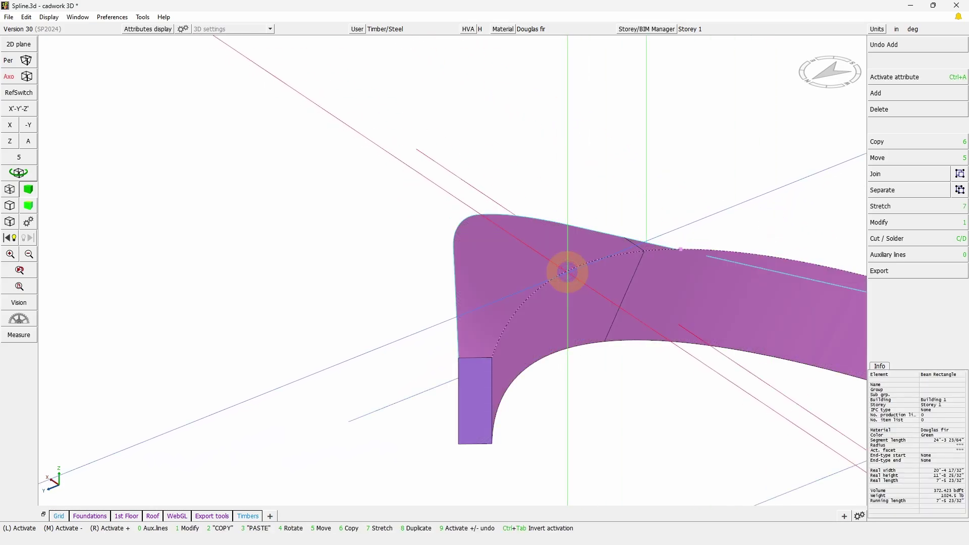
left_click(735, 186)
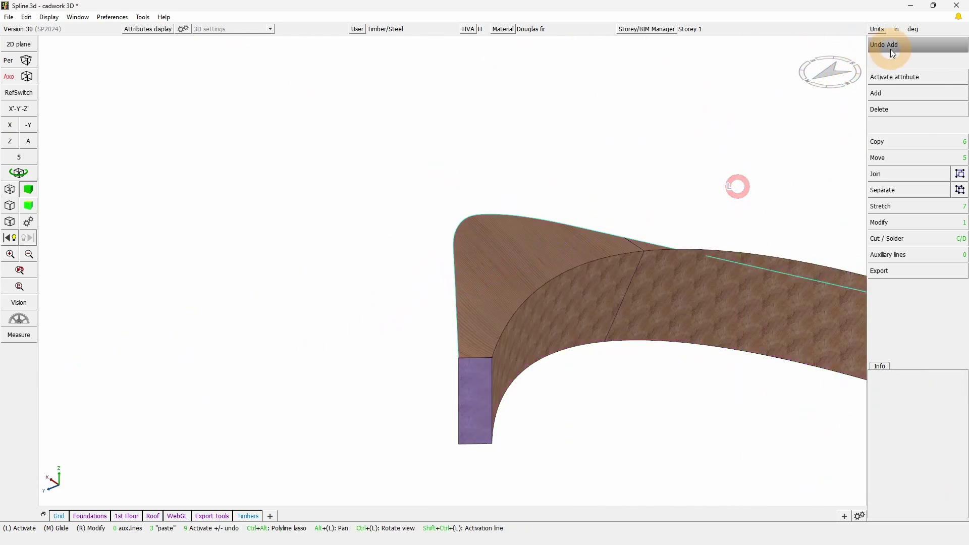
left_click(890, 49)
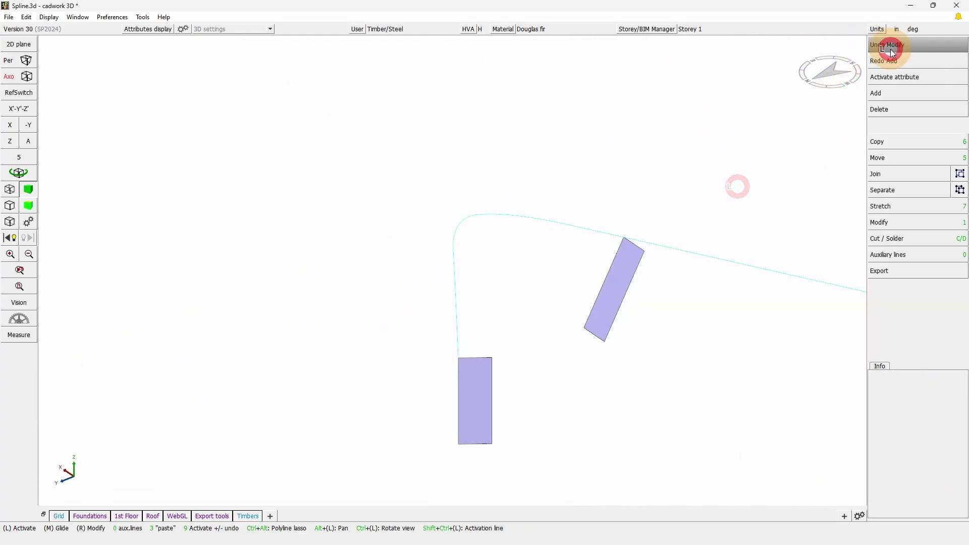
Display the full set of four cyan corner curves together with the three profile surfaces.
left_click(13, 177)
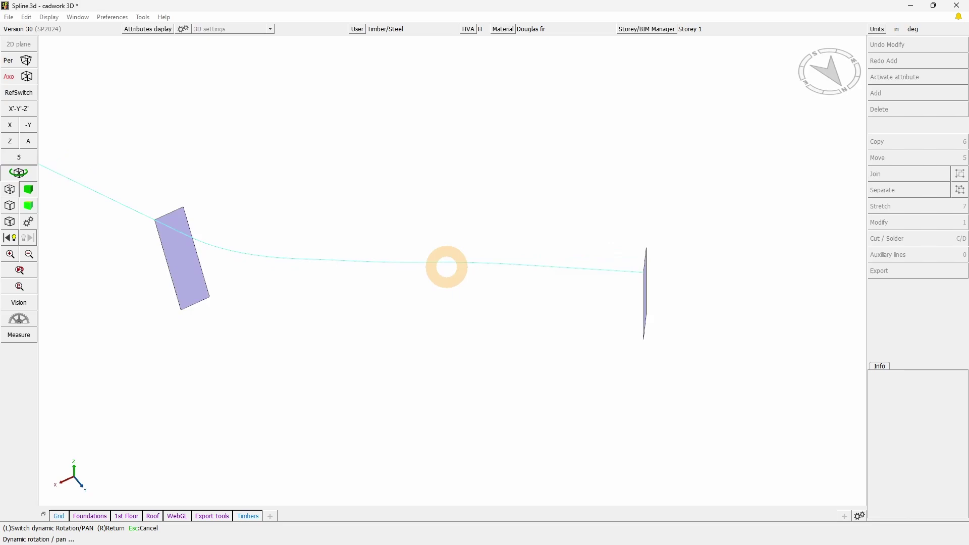
right_click(453, 270)
key("shift")
key("shift+a")
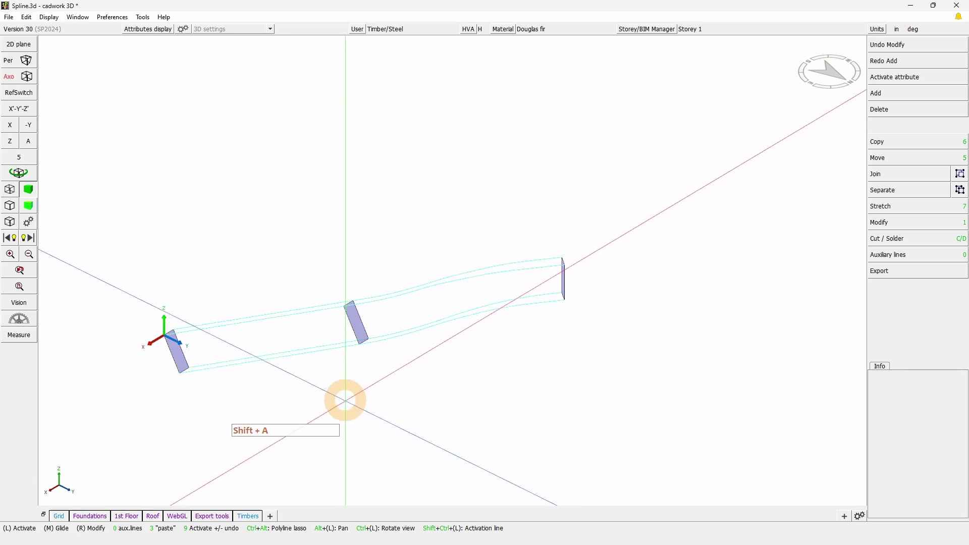
scroll(452, 271, "up", 2)
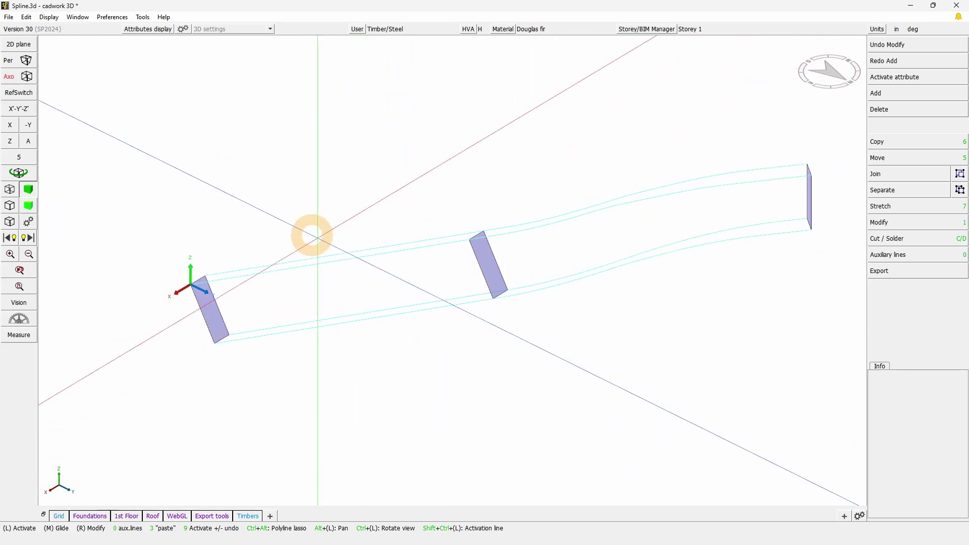
right_click(454, 271)
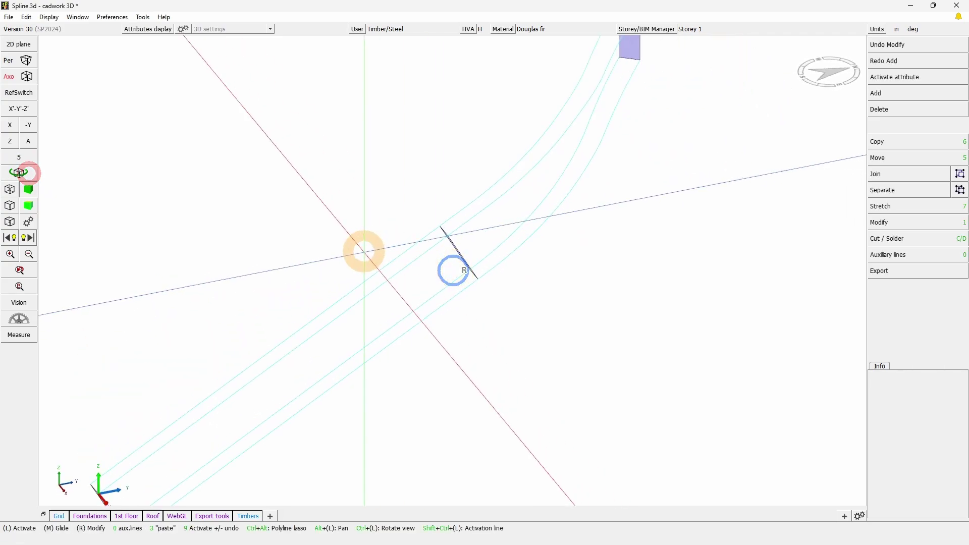
Temporarily show the intersecting curved surfaces behind the four cyan curves, inspect their intersections, and return to curves and profiles only.
key("shift+a")
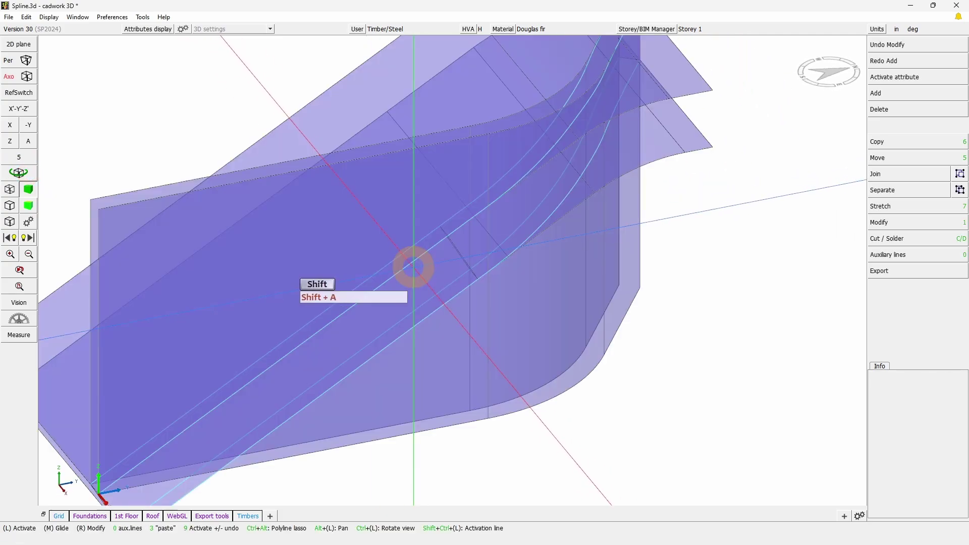
left_click(17, 177)
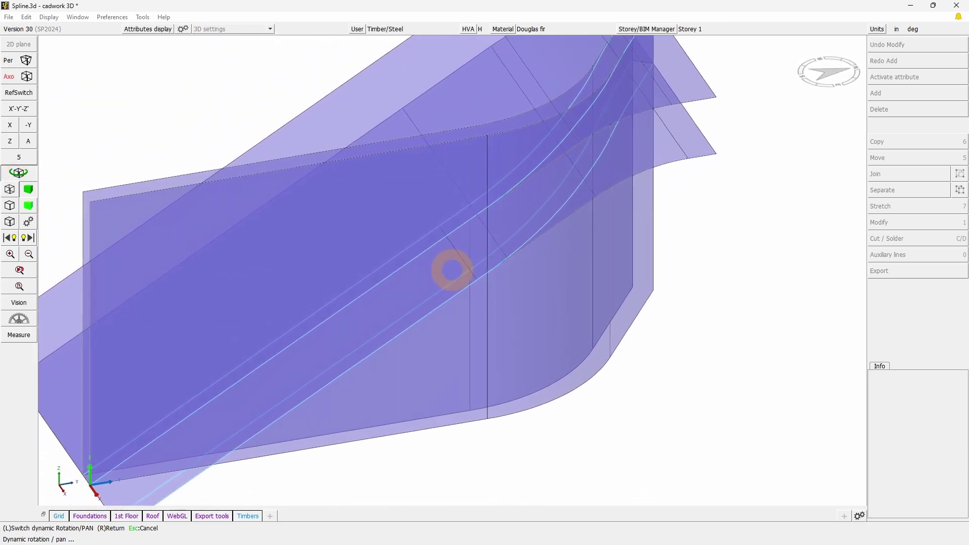
right_click(453, 270)
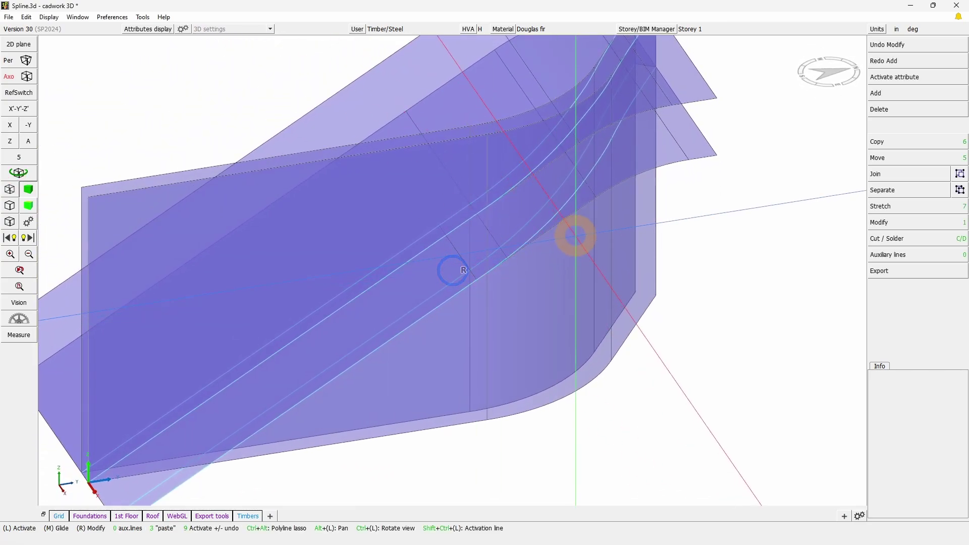
key("shift+a")
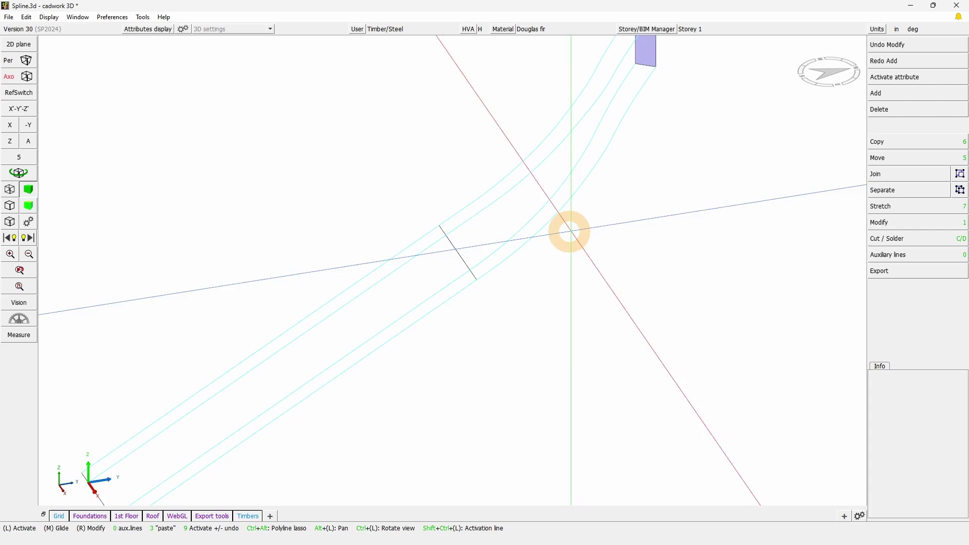
scroll(373, 290, "down", 4)
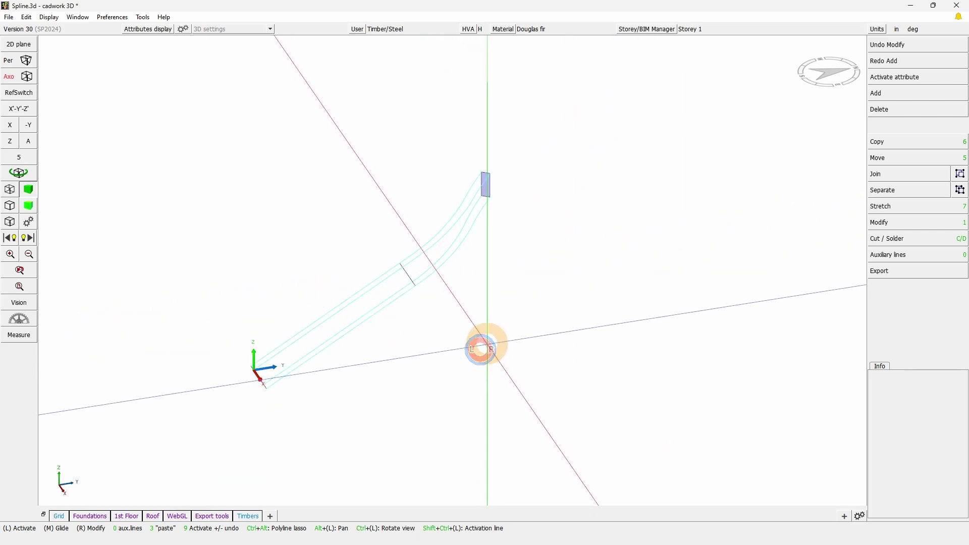
scroll(451, 271, "up", 3)
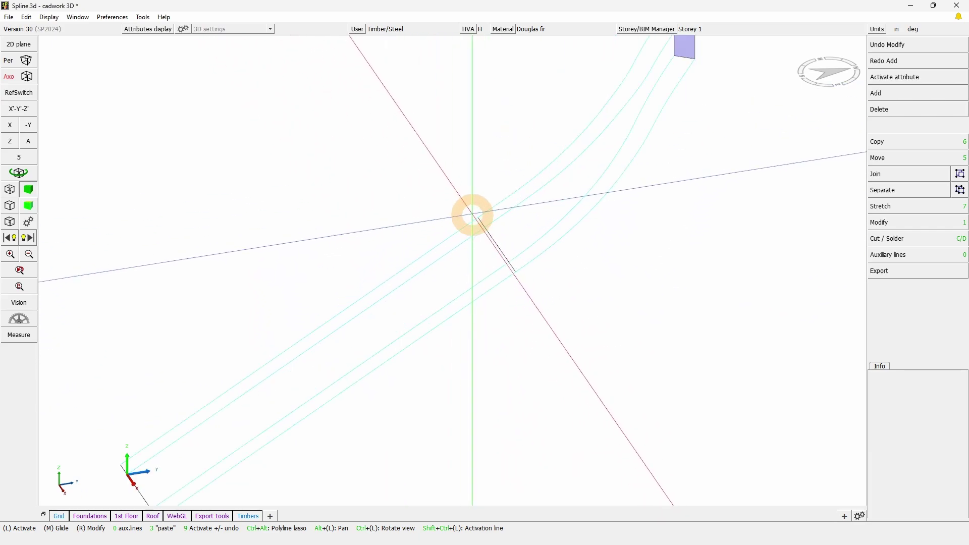
Examine how the middle profile surface's corners meet the cyan curves, and check one of the curves individually.
left_click(19, 174)
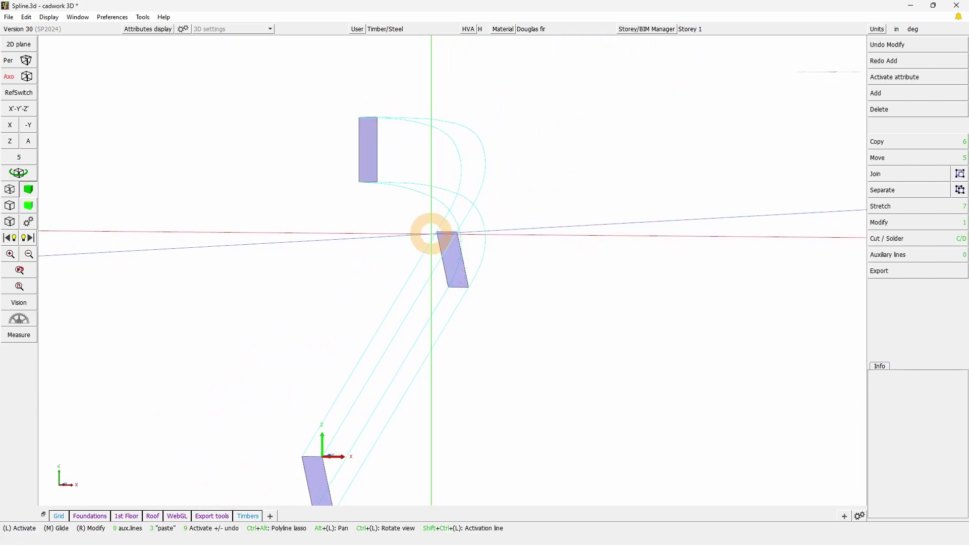
left_click_drag(441, 226, 446, 221, "shift")
scroll(377, 354, "up", 1)
scroll(455, 270, "up", 2)
left_click(464, 304)
scroll(455, 303, "down", 5)
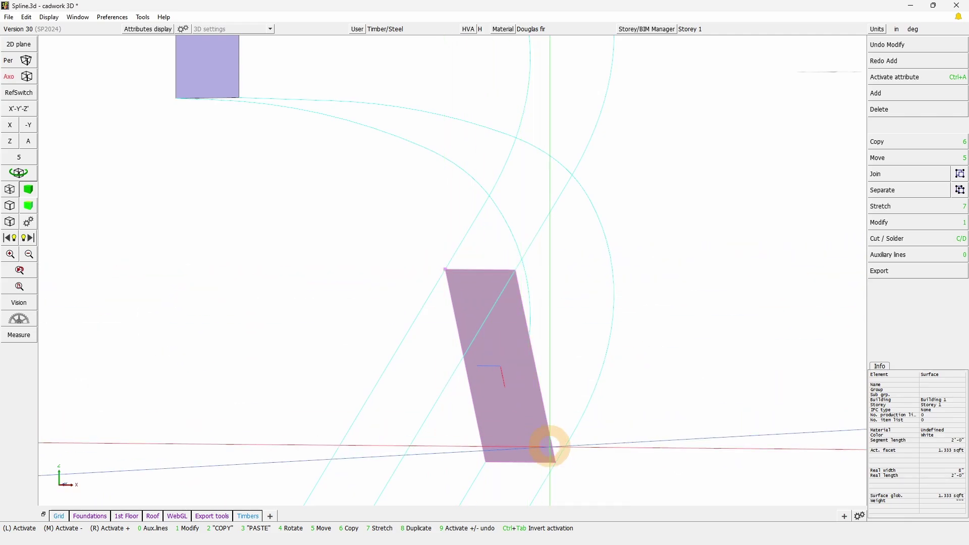
scroll(558, 418, "down", 5)
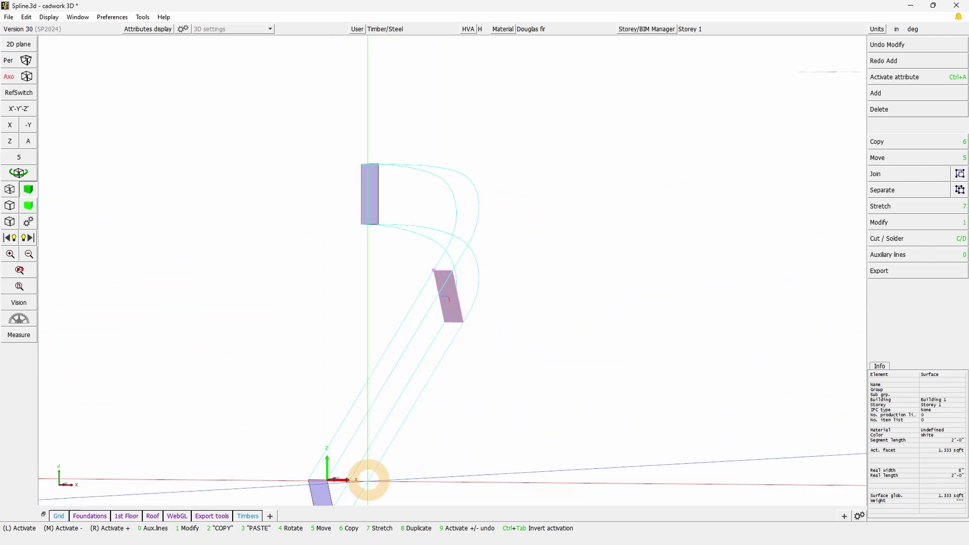
left_click(384, 352)
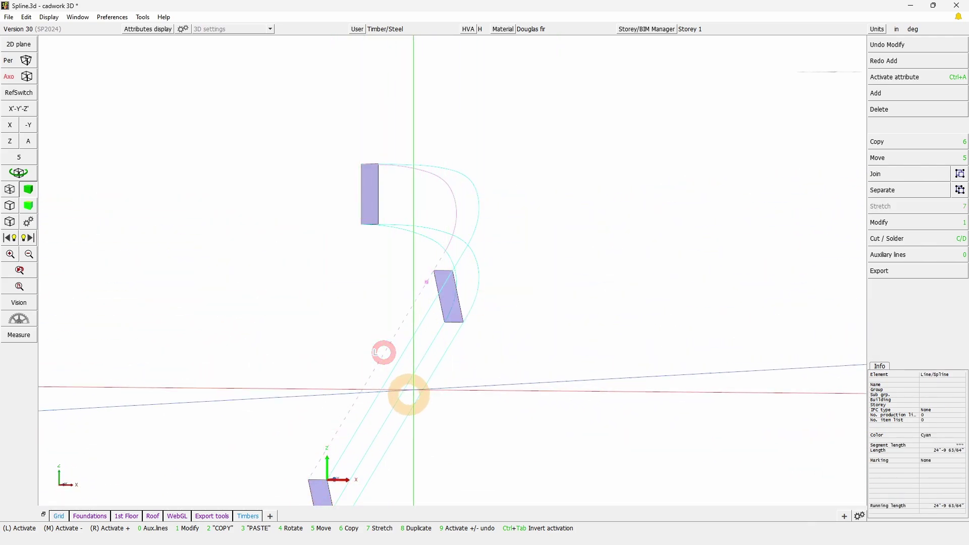
left_click(548, 421)
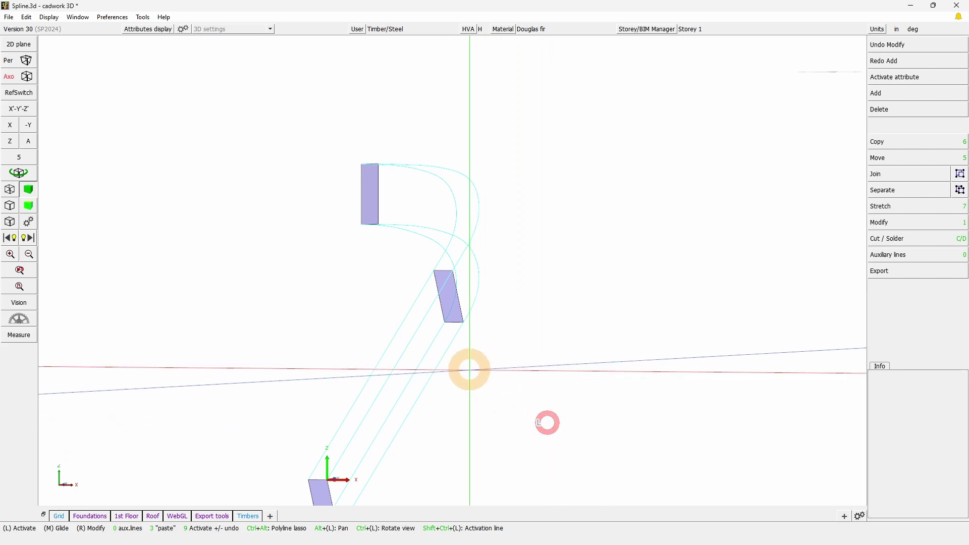
Create a spline volume through the three profile surfaces, in order from the origin, using the four cyan curves as additional guide lines with torsion locked.
scroll(471, 368, "down", 2)
left_click(931, 93)
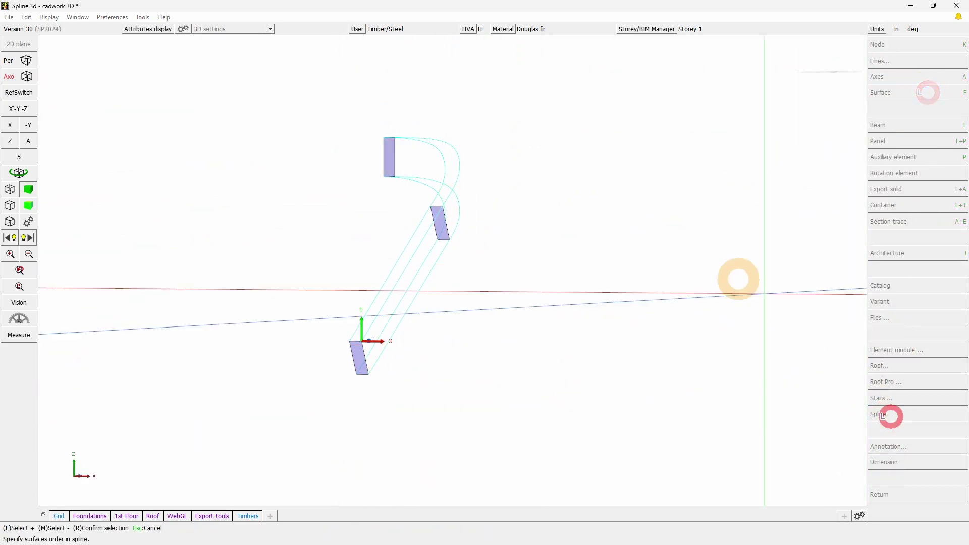
left_click(411, 297)
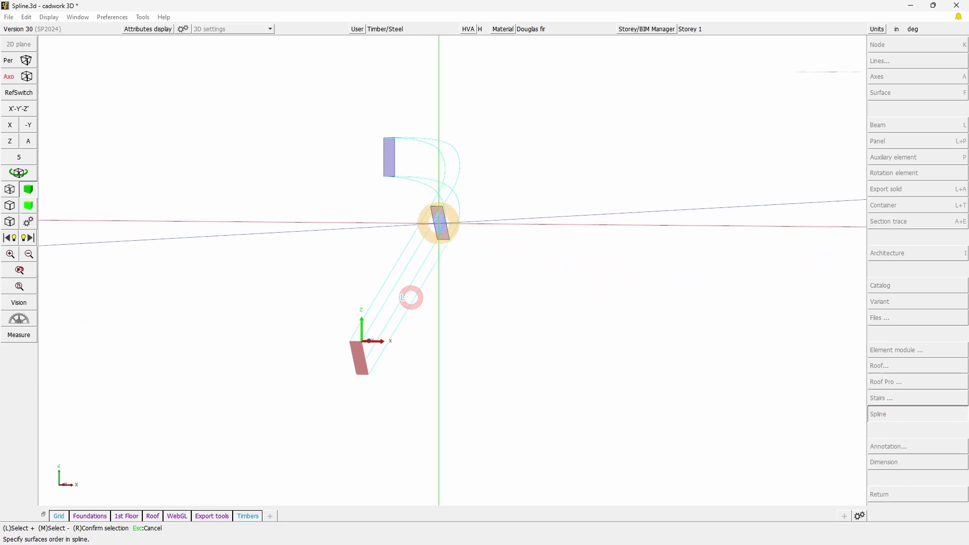
left_click(439, 222)
left_click(392, 156)
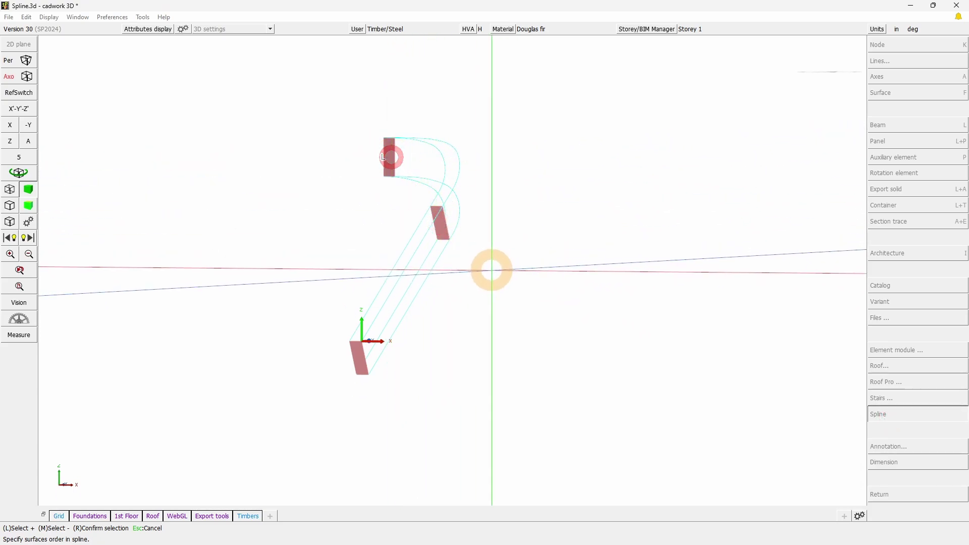
right_click(492, 270)
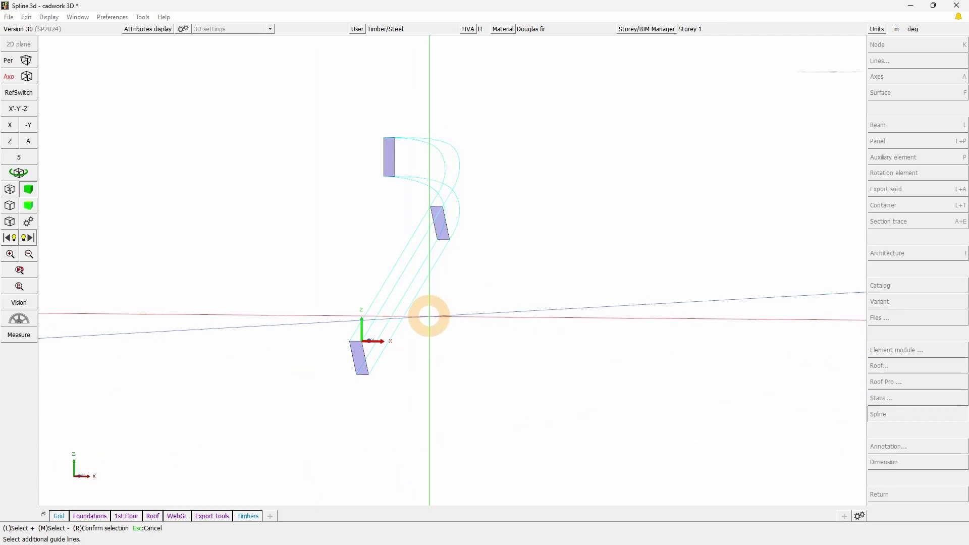
left_click_drag(429, 316, 334, 239, "ctrl+shift")
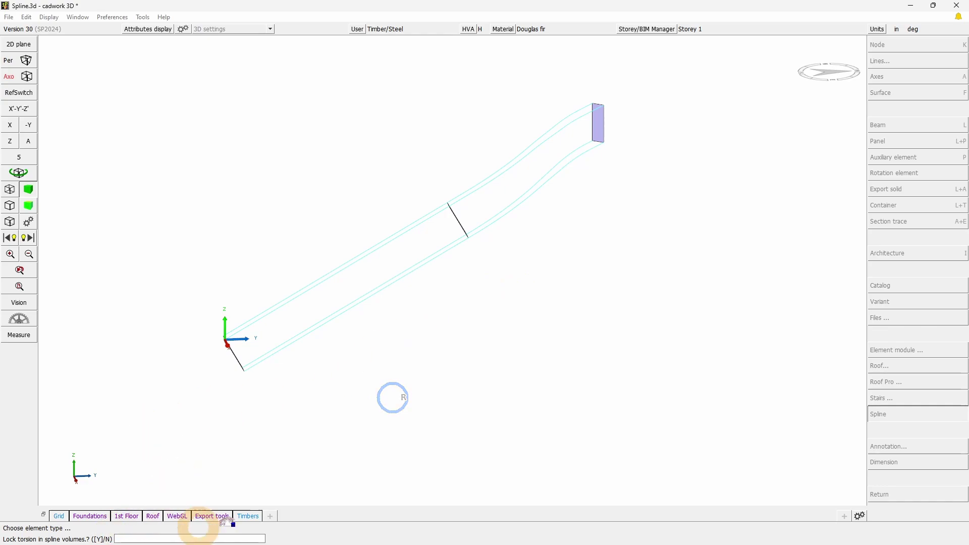
right_click(474, 336)
right_click(561, 273)
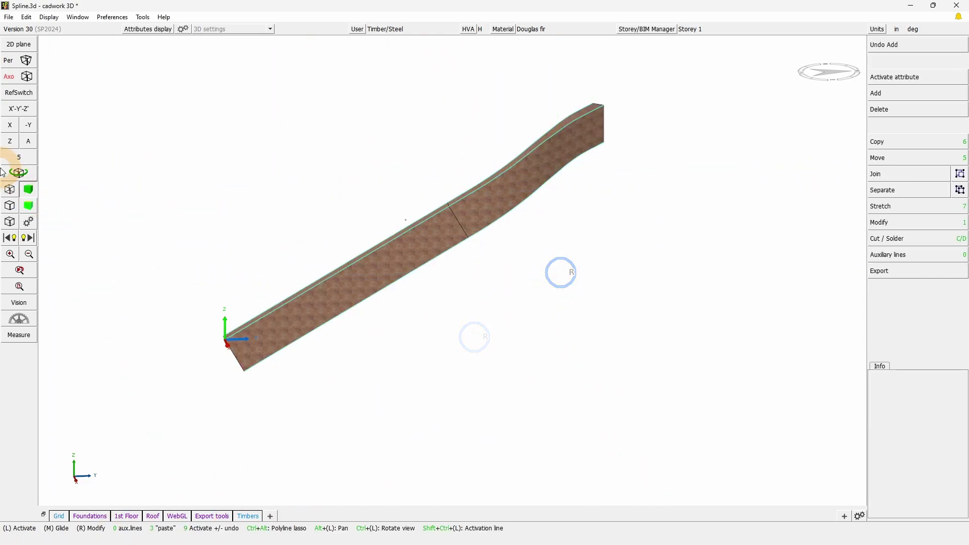
Update the system axes of the new spline volume.
left_click(24, 172)
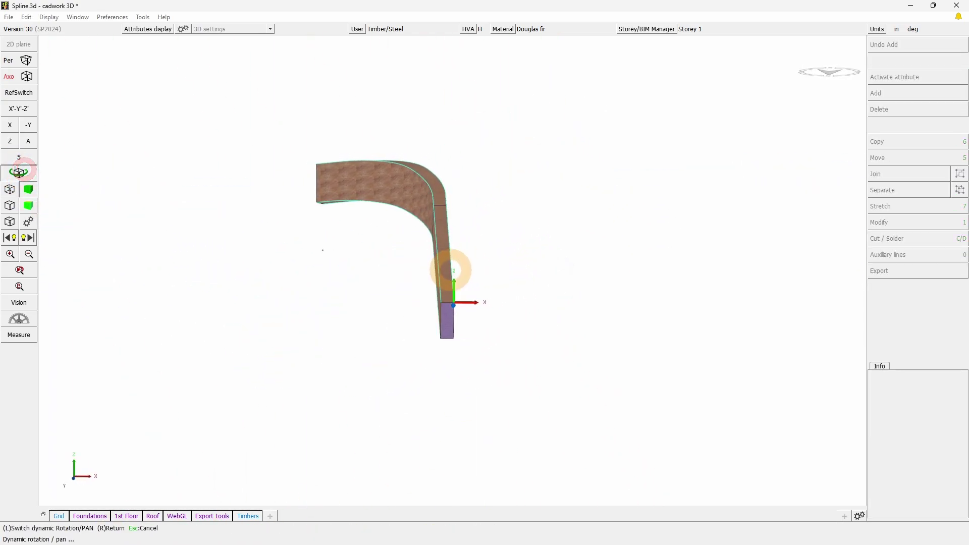
right_click(452, 270)
left_click(508, 203)
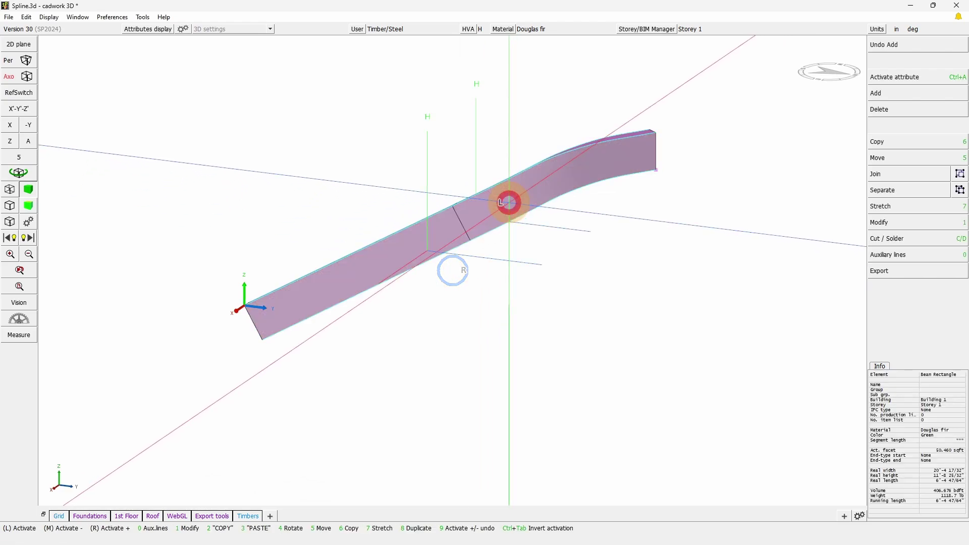
left_click(19, 172)
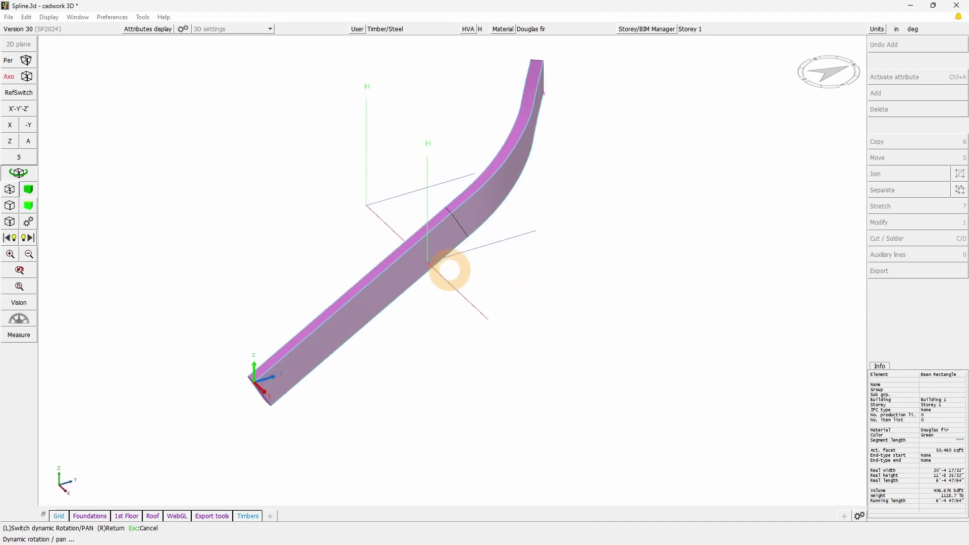
right_click(452, 271)
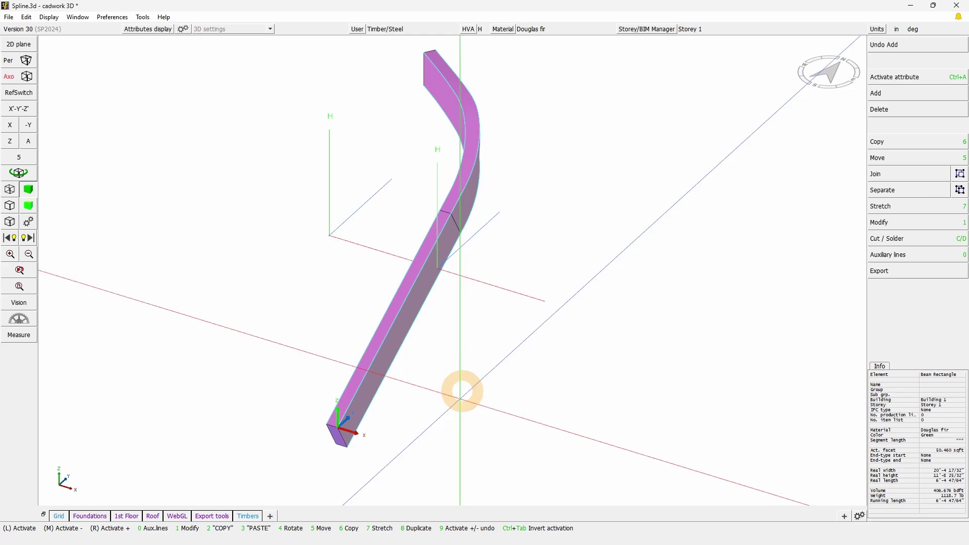
left_click(893, 225)
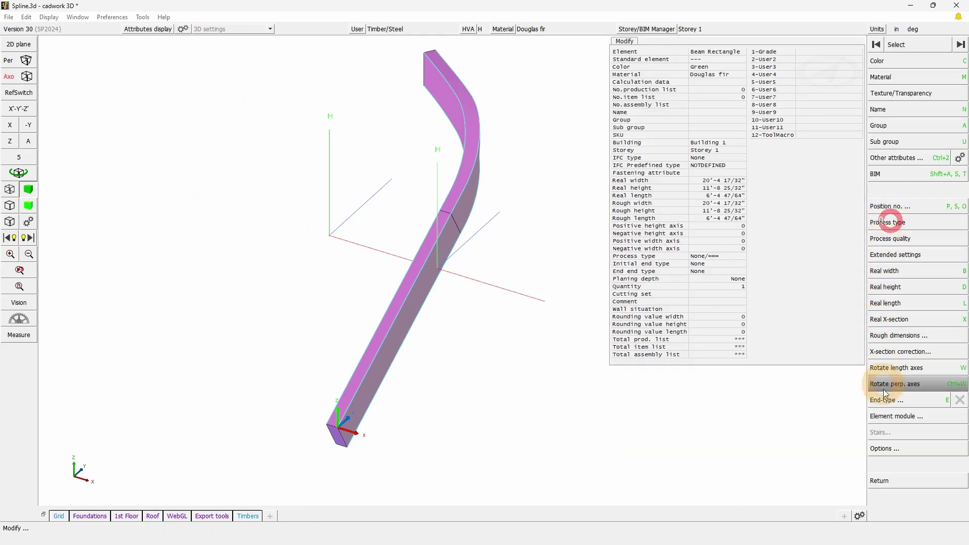
left_click(892, 449)
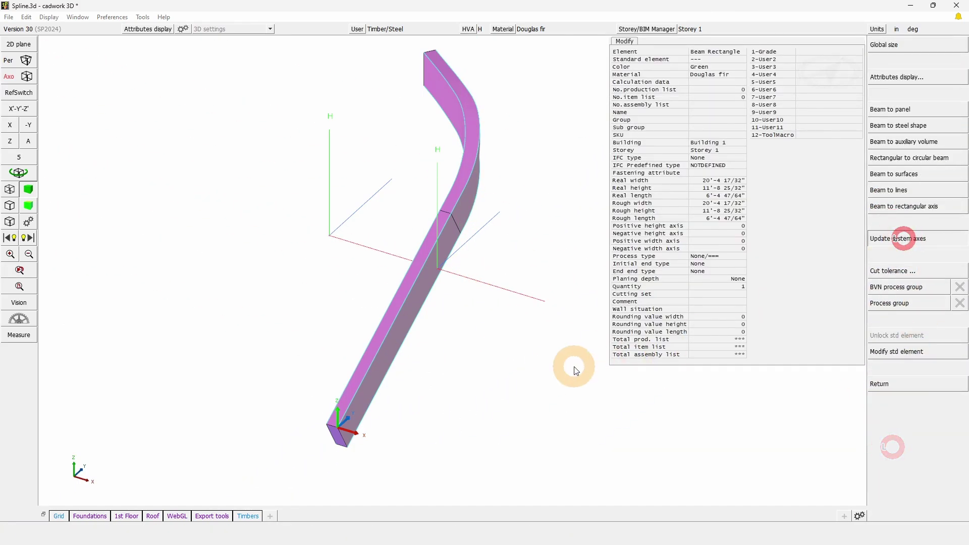
right_click(755, 231)
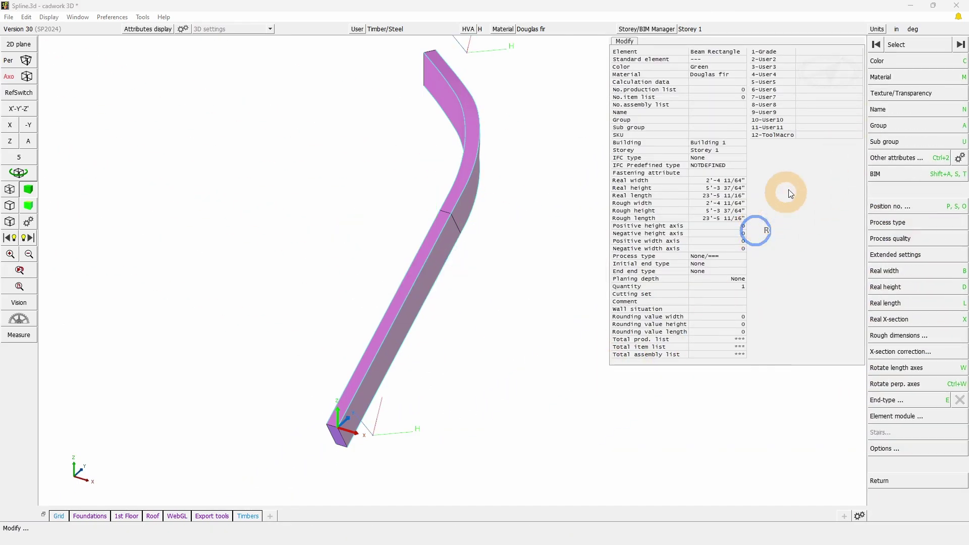
Assign the Glulam colour (8) to the spline volume with material assignment enabled, and deselect it.
left_click(887, 64)
left_click(907, 49)
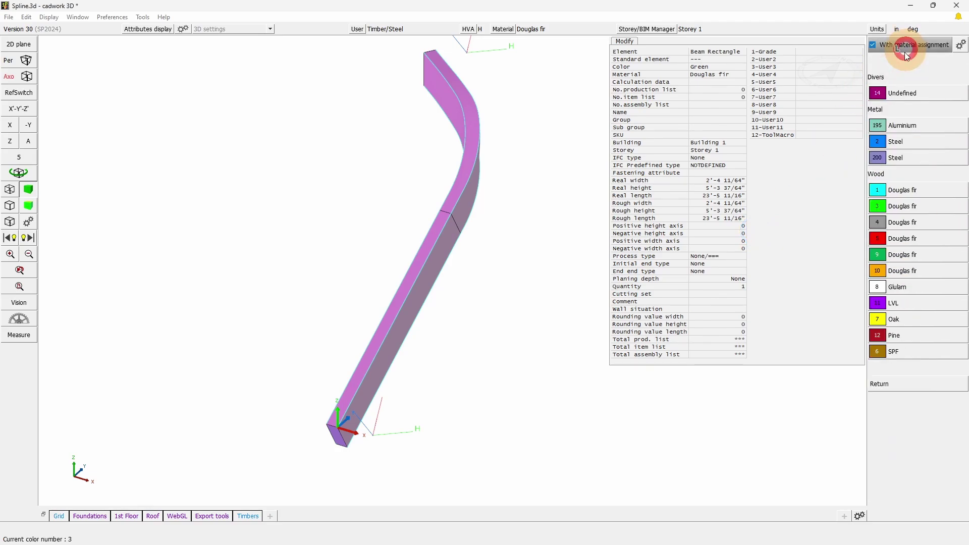
left_click(901, 286)
right_click(494, 372)
left_click(536, 361)
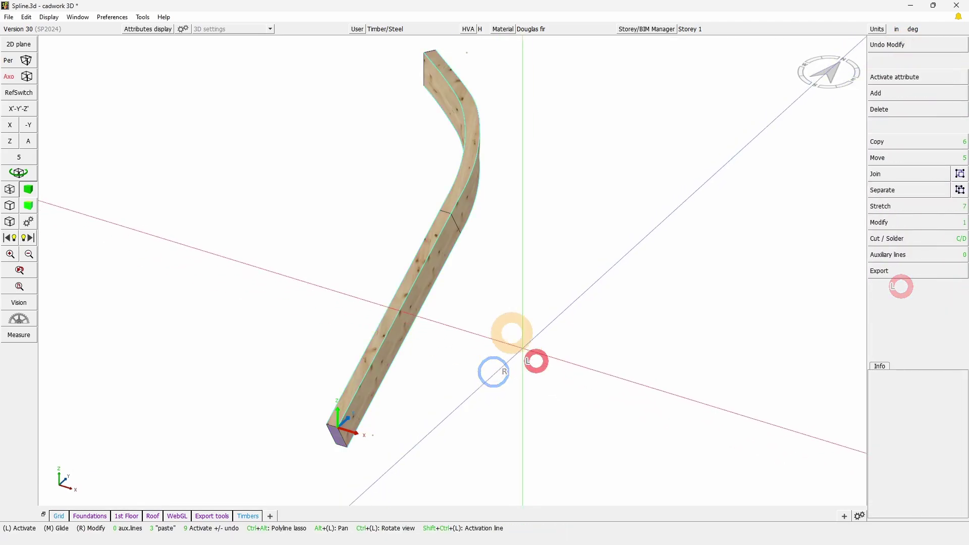
View the finished glulam beam from several angles and compare it with the other two curved beams.
left_click(20, 172)
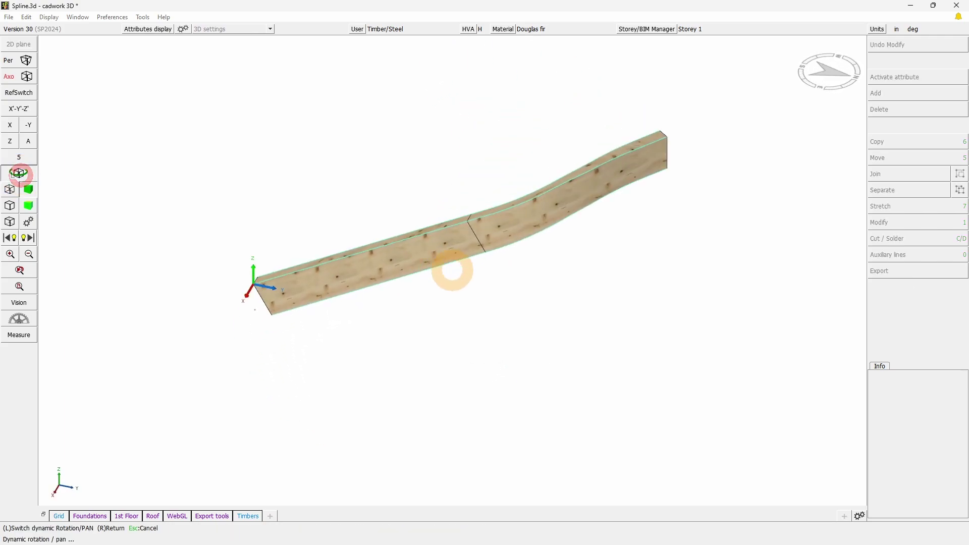
right_click(549, 430)
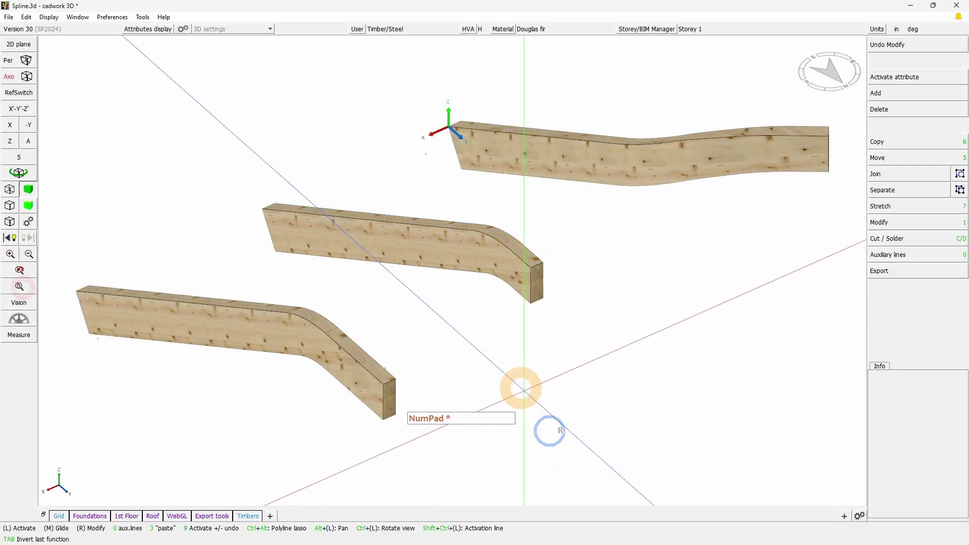
left_click(21, 173)
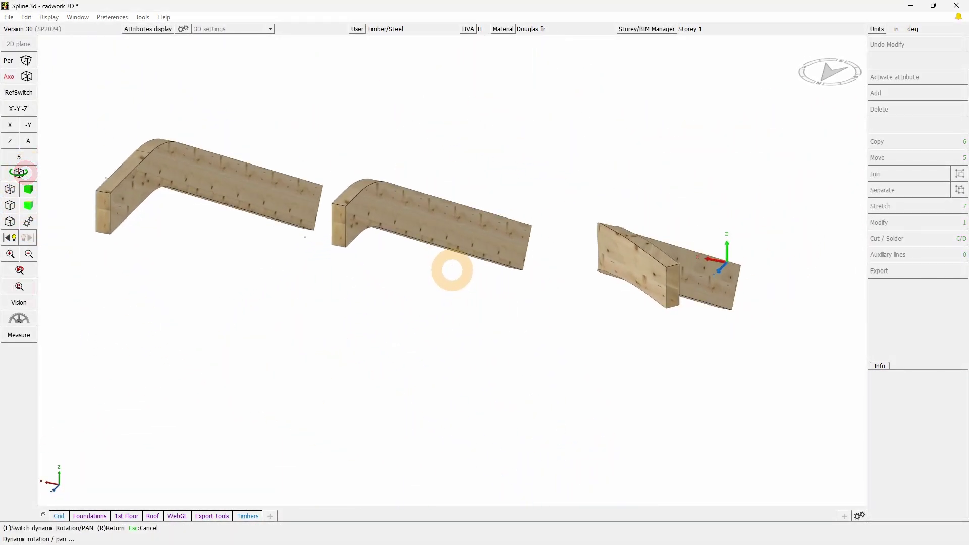
mouse_move(452, 270)
right_click(452, 271)
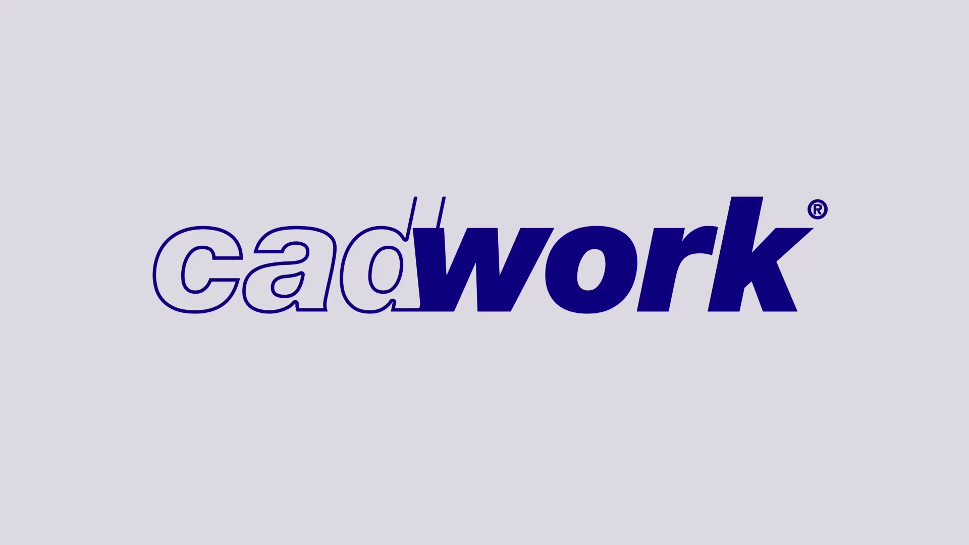